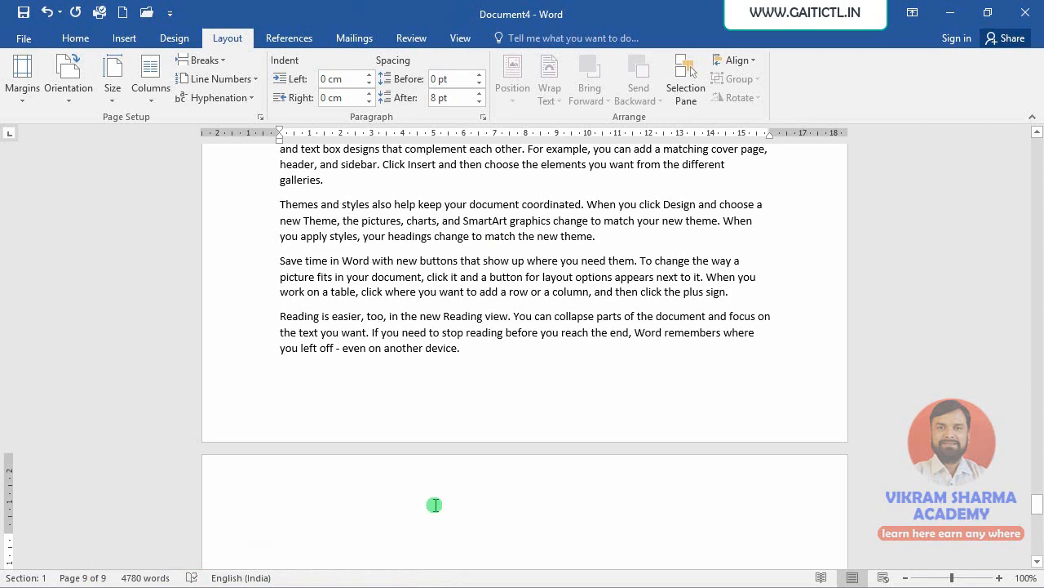
{"action": "key", "text": "ctrl+Home"}
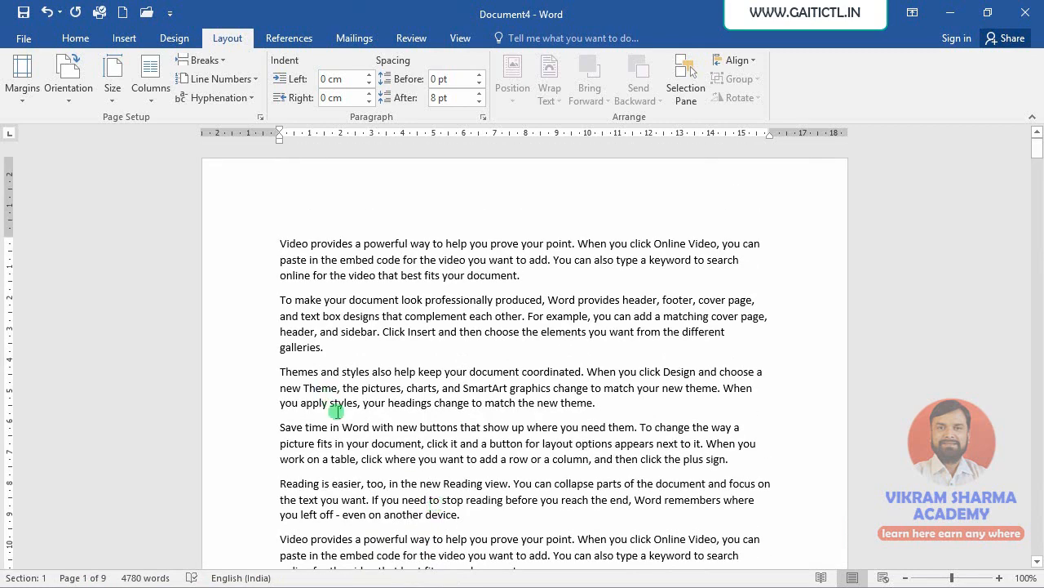
{"action": "left_click", "coordinate": [224, 64]}
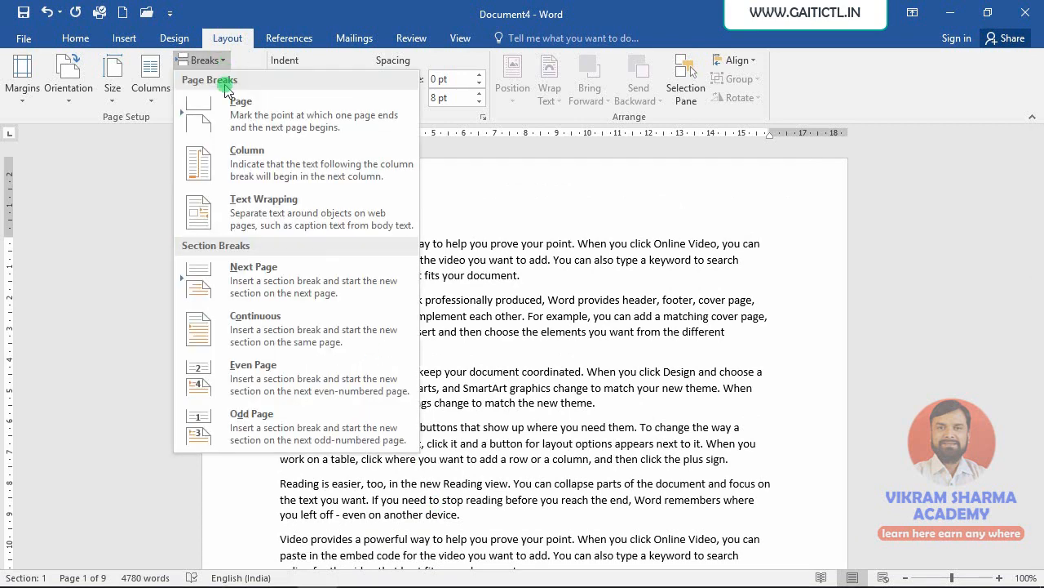
{"action": "left_click", "coordinate": [555, 314]}
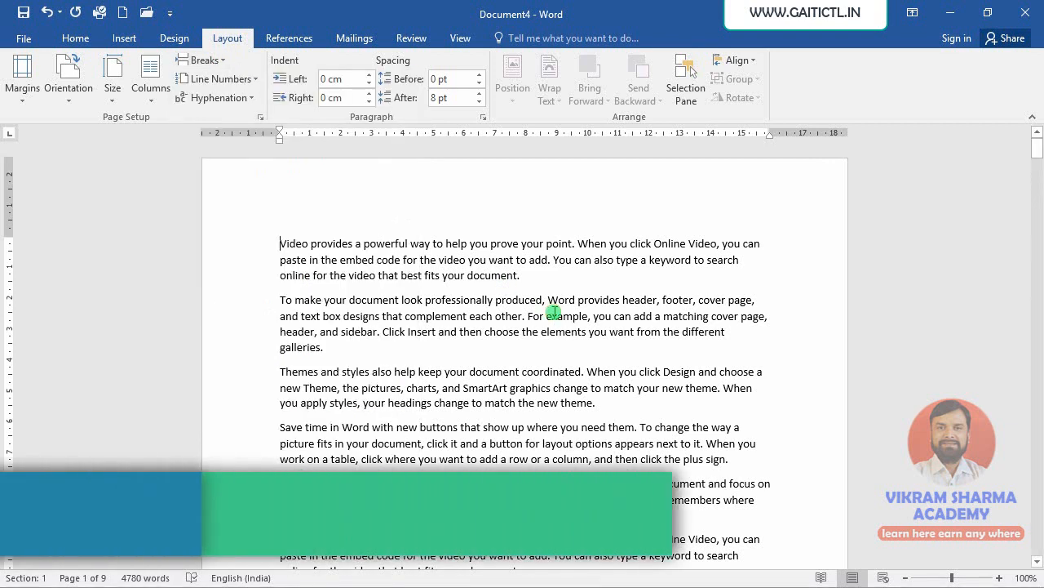
{"action": "left_click", "coordinate": [124, 39]}
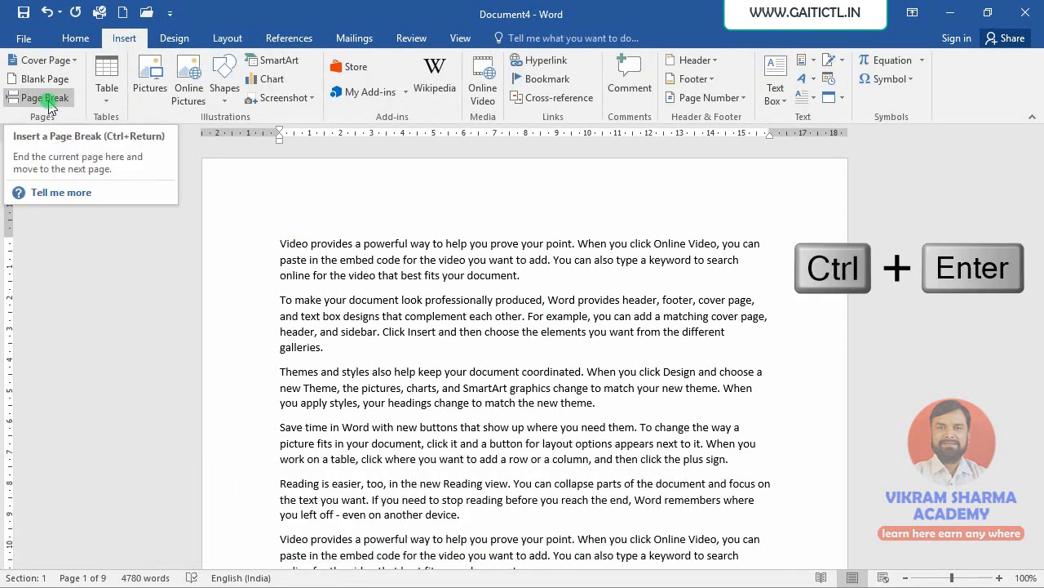
{"action": "left_click", "coordinate": [226, 38]}
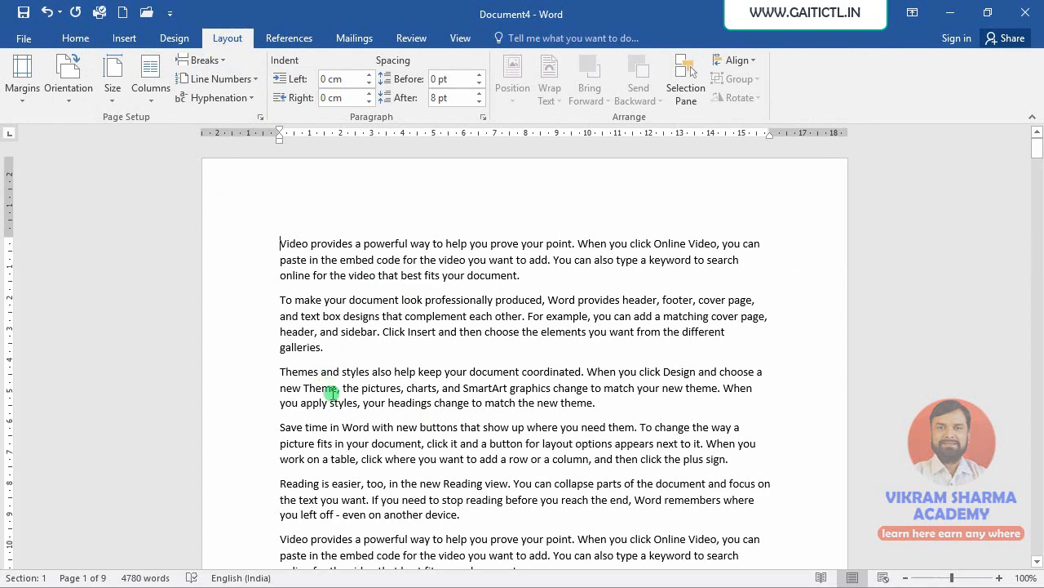
- Push the 'Themes and styles' paragraph down onto the next page by inserting six blank lines before it
{"action": "scroll", "coordinate": [327, 399], "scroll_direction": "down", "scroll_amount": 2}
{"action": "scroll", "coordinate": [307, 402], "scroll_direction": "down", "scroll_amount": 10}
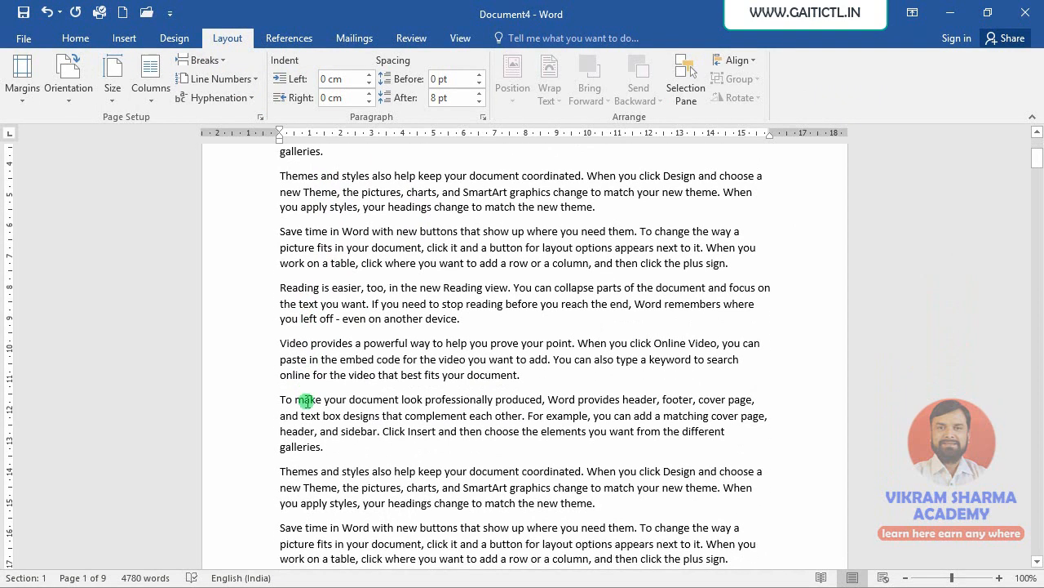
{"action": "scroll", "coordinate": [311, 411], "scroll_direction": "down", "scroll_amount": 10}
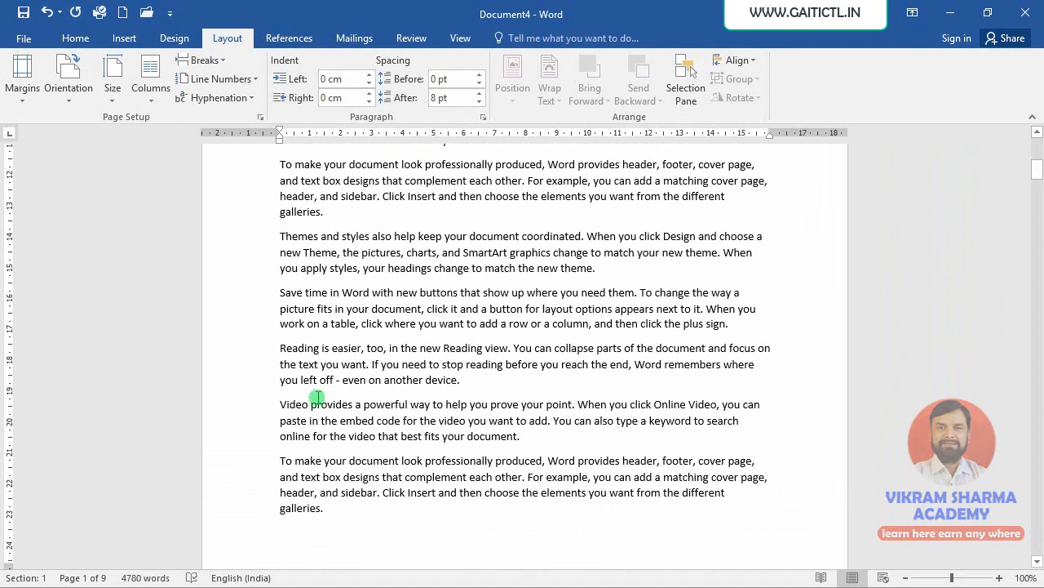
{"action": "left_click", "coordinate": [281, 237]}
{"action": "key", "text": "Return"}
{"action": "key", "text": "Return"}
{"action": "key", "text": "Return"}
{"action": "key", "text": "Return"}
{"action": "key", "text": "Return"}
{"action": "key", "text": "Return"}
{"action": "key", "text": "Return"}
{"action": "key", "text": "Return"}
{"action": "key", "text": "Return"}
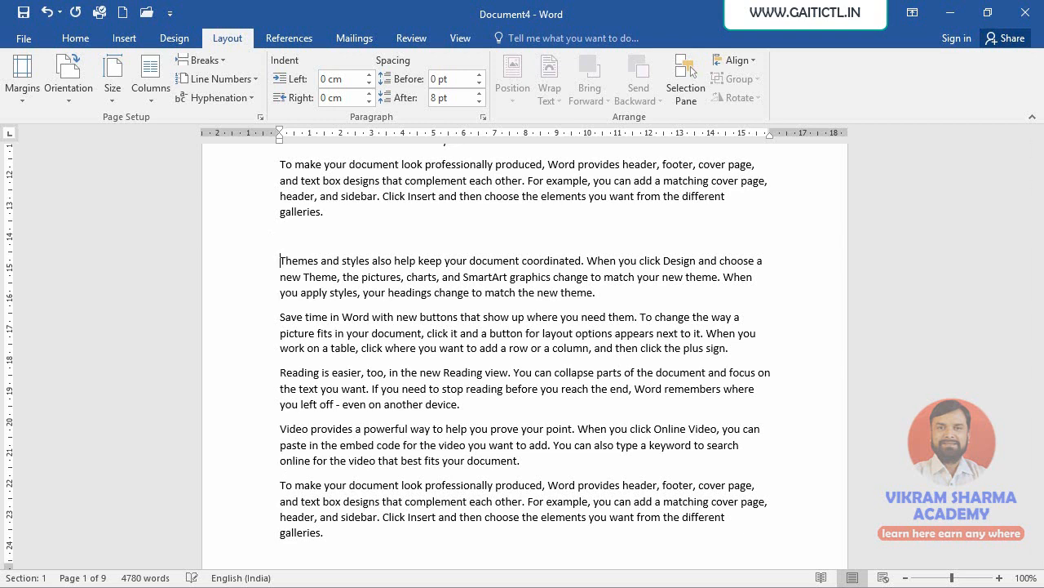
{"action": "key", "text": "Return"}
{"action": "key", "text": "Return"}
{"action": "key", "text": "Return"}
{"action": "key", "text": "Return"}
{"action": "key", "text": "Return"}
{"action": "key", "text": "Return"}
{"action": "key", "text": "Return"}
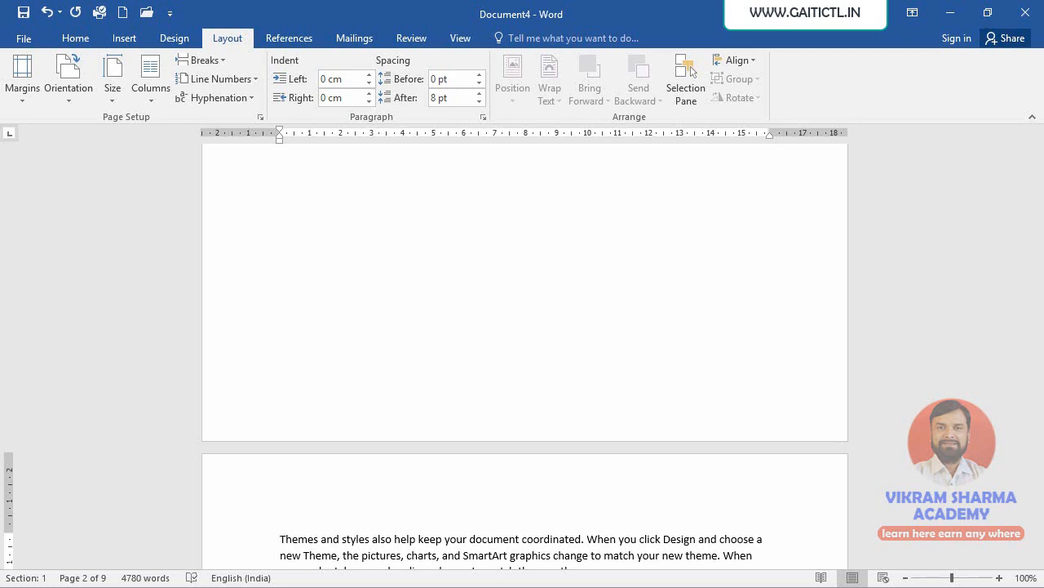
{"action": "scroll", "coordinate": [283, 234], "scroll_direction": "down", "scroll_amount": 8}
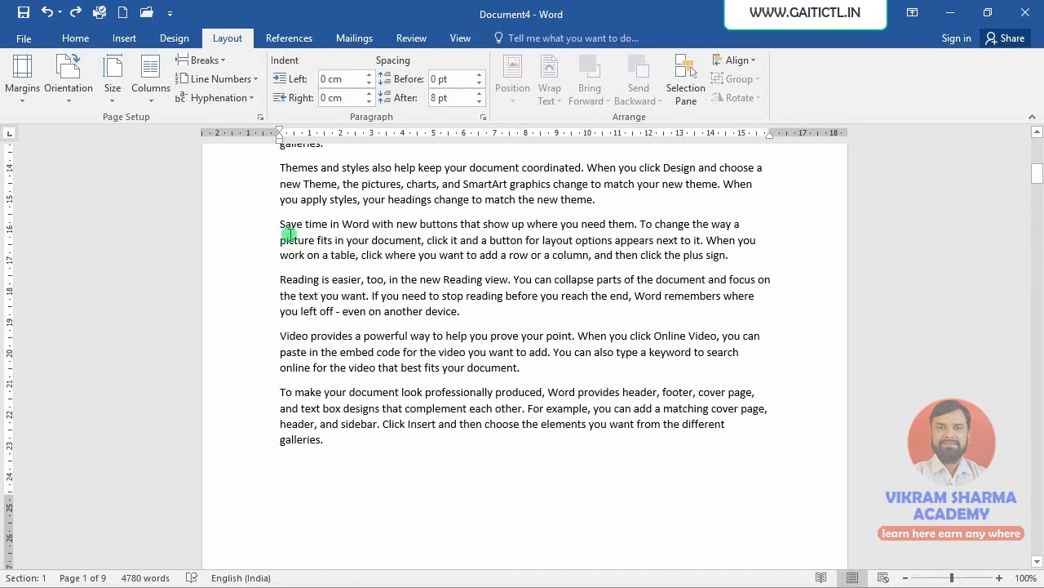
{"action": "scroll", "coordinate": [328, 256], "scroll_direction": "up", "scroll_amount": 2}
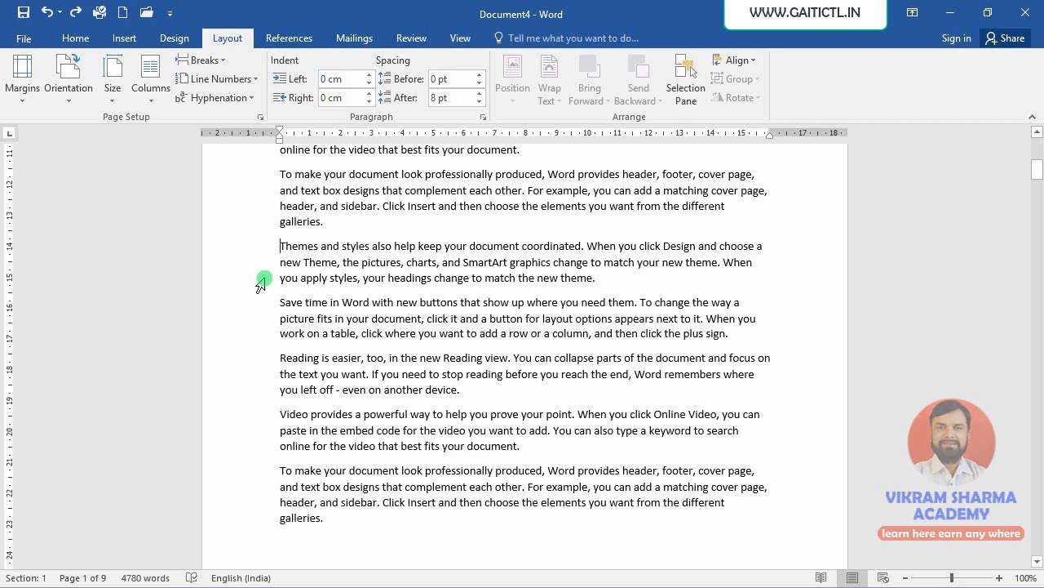
{"action": "left_click", "coordinate": [218, 61]}
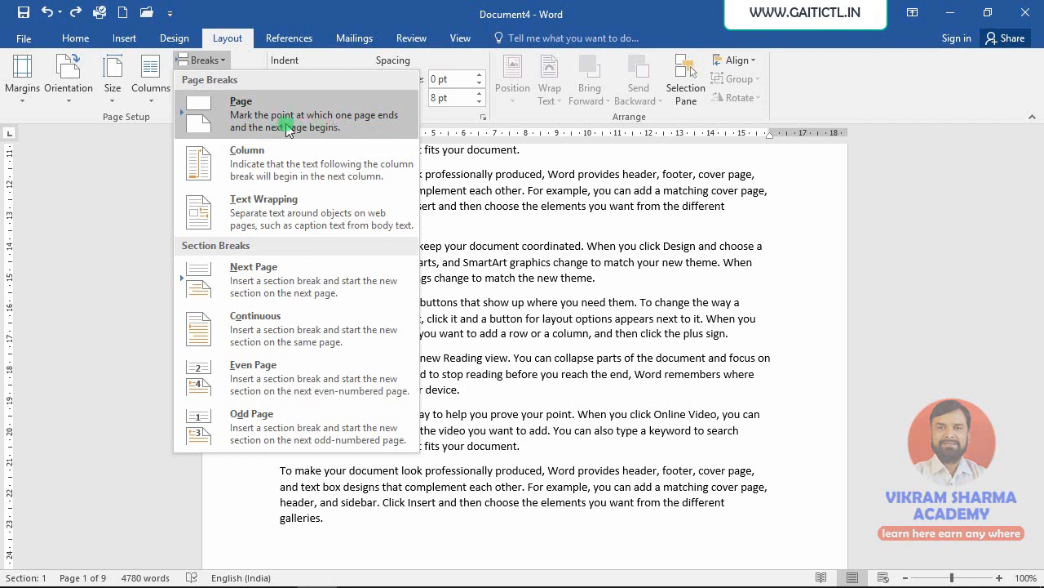
{"action": "left_click", "coordinate": [501, 217]}
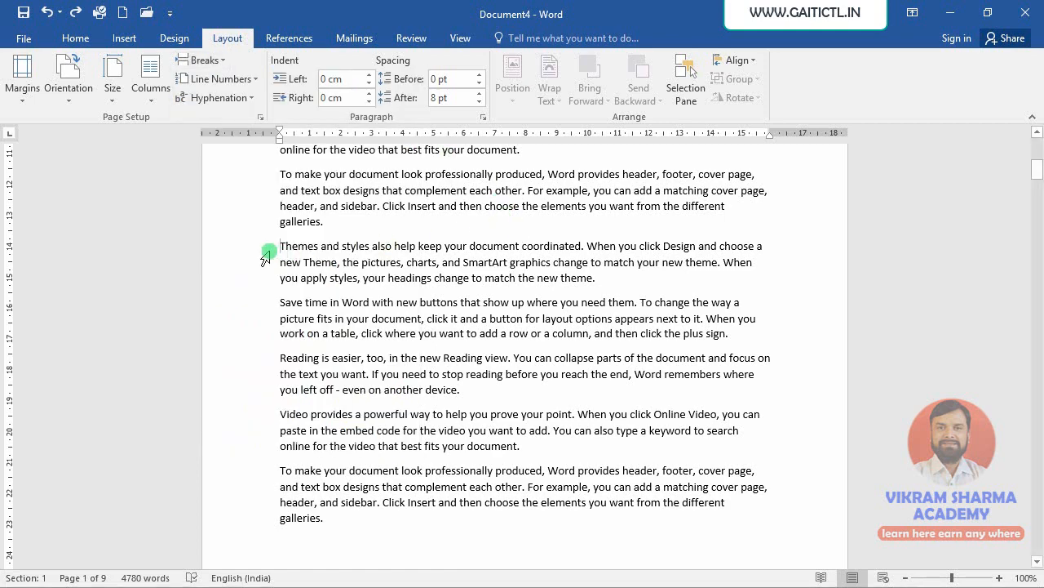
- Bold the 'Themes and styles' paragraph and insert a page break before it
{"action": "left_click_drag", "start_coordinate": [280, 245], "coordinate": [617, 275]}
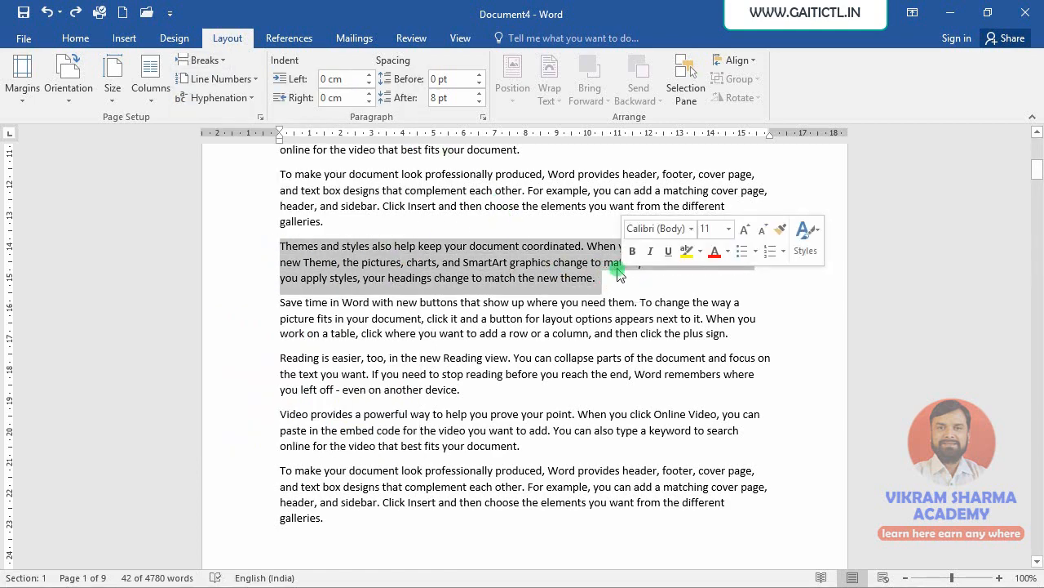
{"action": "key", "text": "ctrl+b"}
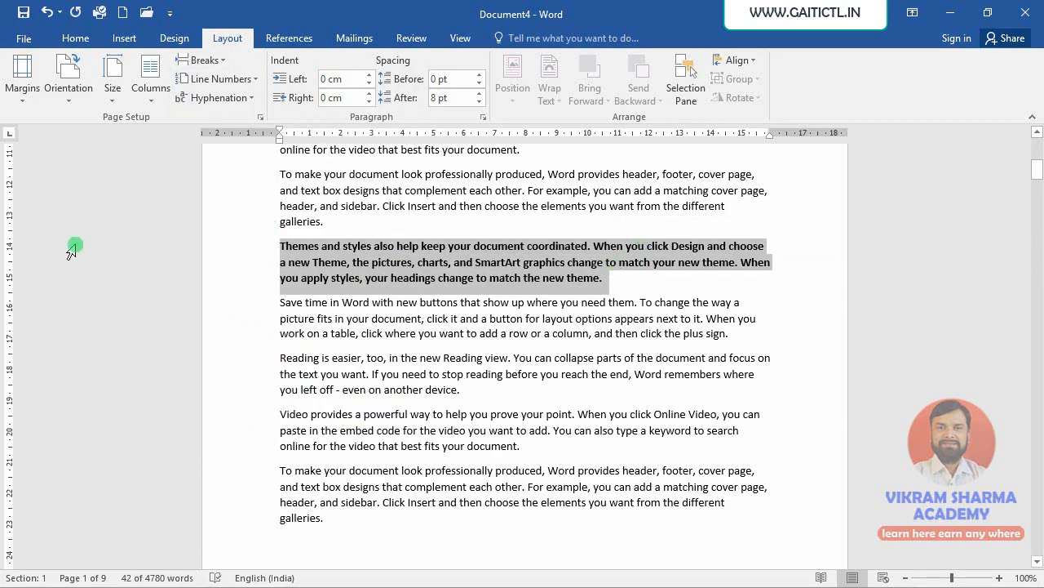
{"action": "left_click", "coordinate": [289, 269]}
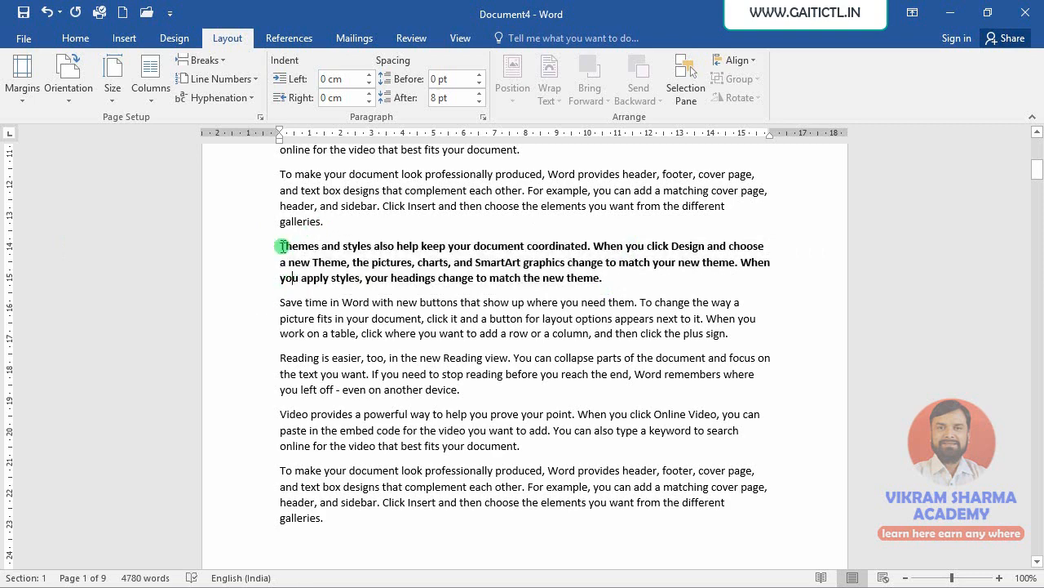
{"action": "left_click", "coordinate": [200, 61]}
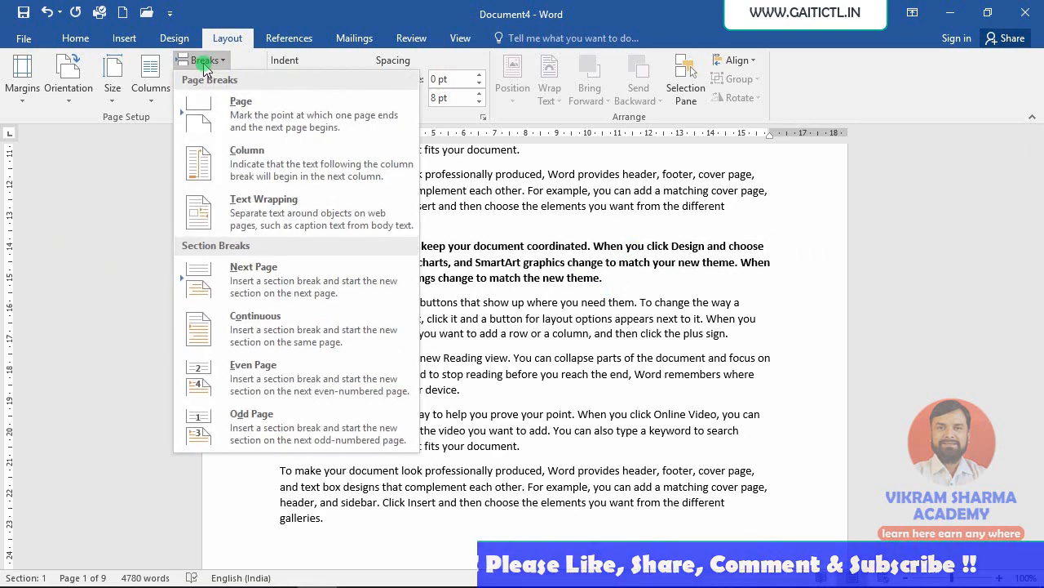
{"action": "left_click", "coordinate": [216, 122]}
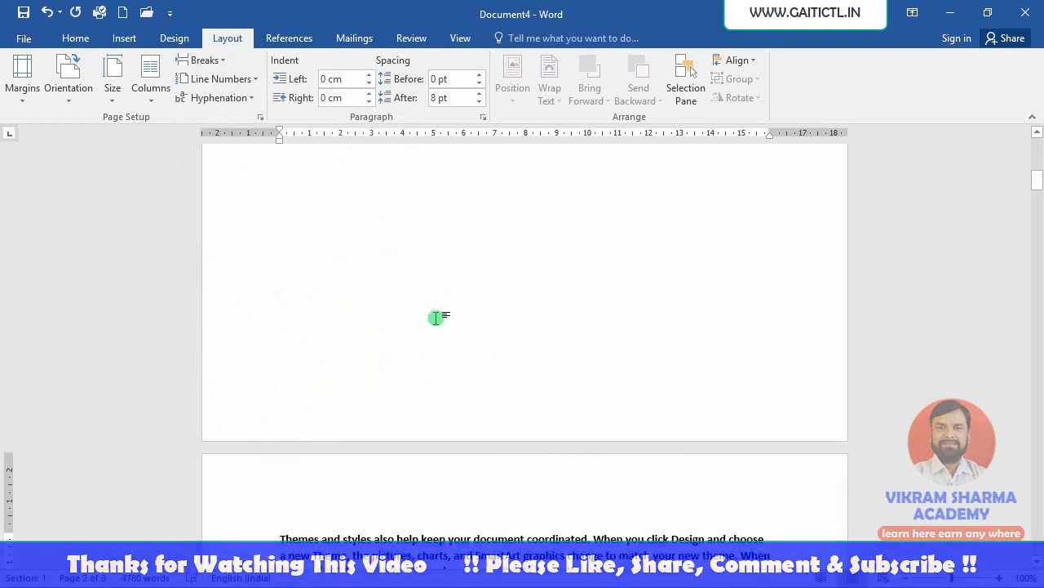
- Hide and then restore the white space between pages to compare the page layout
{"action": "scroll", "coordinate": [441, 309], "scroll_direction": "up", "scroll_amount": 8}
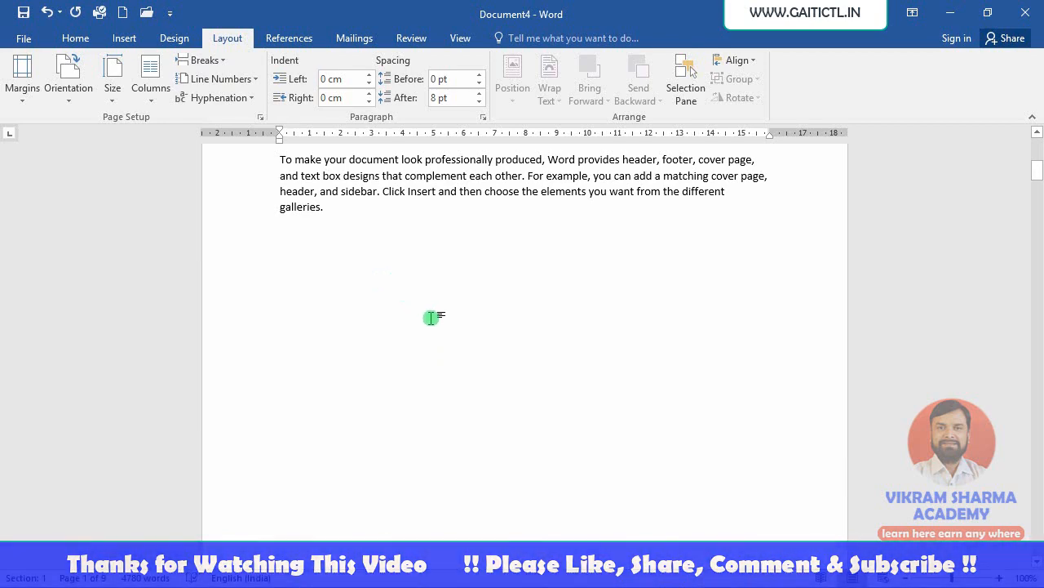
{"action": "scroll", "coordinate": [438, 342], "scroll_direction": "down", "scroll_amount": 3}
{"action": "scroll", "coordinate": [438, 341], "scroll_direction": "down", "scroll_amount": 10}
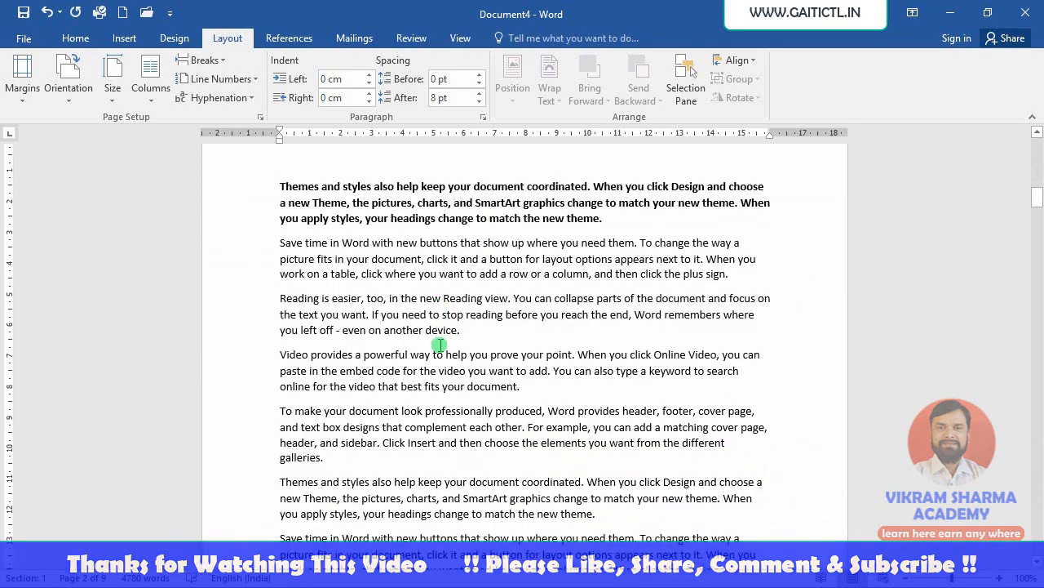
{"action": "scroll", "coordinate": [423, 350], "scroll_direction": "down", "scroll_amount": 6}
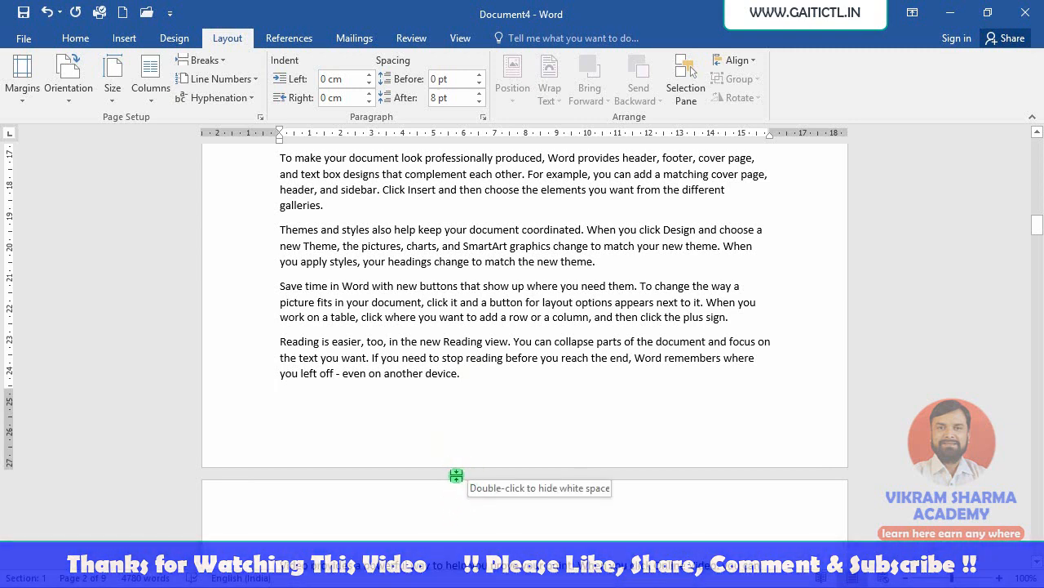
{"action": "left_click", "coordinate": [368, 473]}
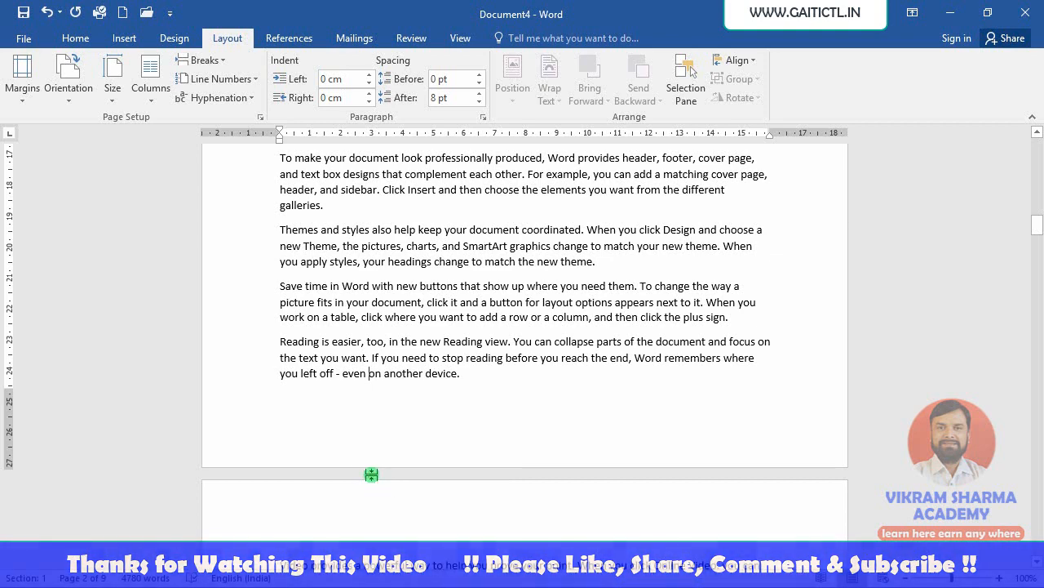
{"action": "double_click", "coordinate": [400, 475]}
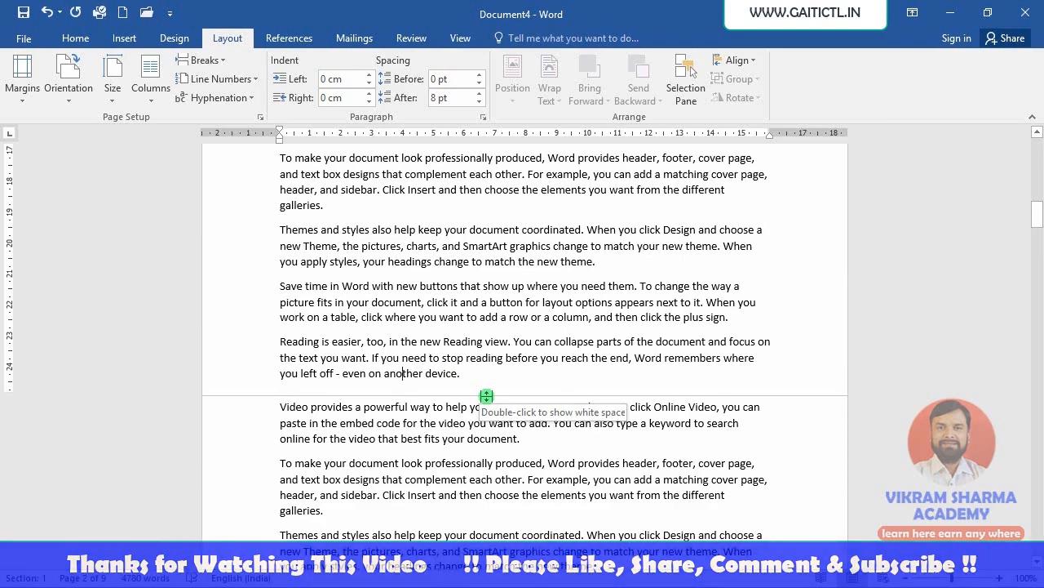
{"action": "double_click", "coordinate": [487, 396]}
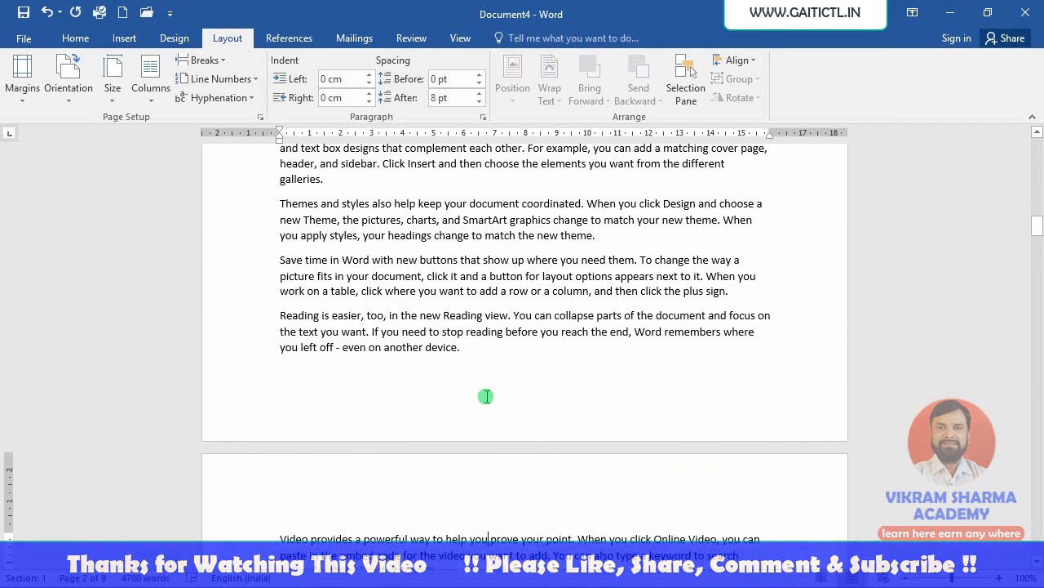
- Show paragraph marks and hidden formatting symbols in the document
{"action": "scroll", "coordinate": [457, 490], "scroll_direction": "up", "scroll_amount": 3}
{"action": "scroll", "coordinate": [447, 517], "scroll_direction": "up", "scroll_amount": 10}
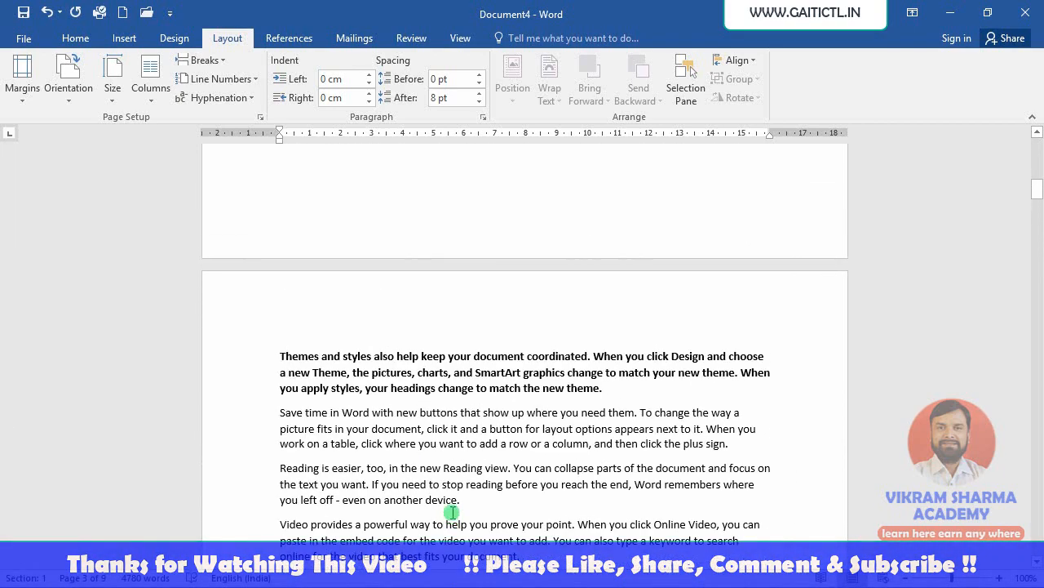
{"action": "scroll", "coordinate": [457, 494], "scroll_direction": "down", "scroll_amount": 2}
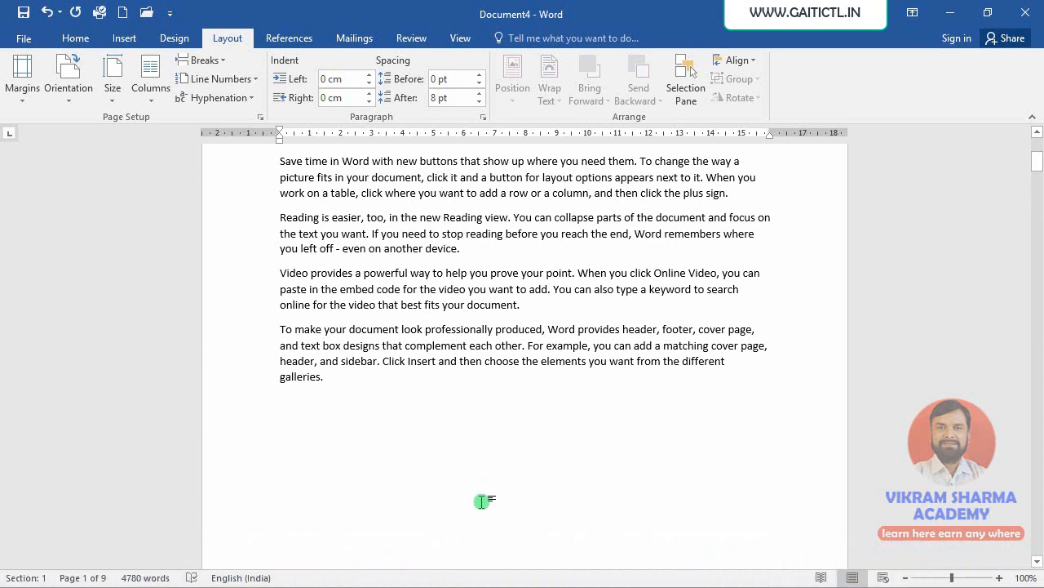
{"action": "left_click", "coordinate": [77, 38]}
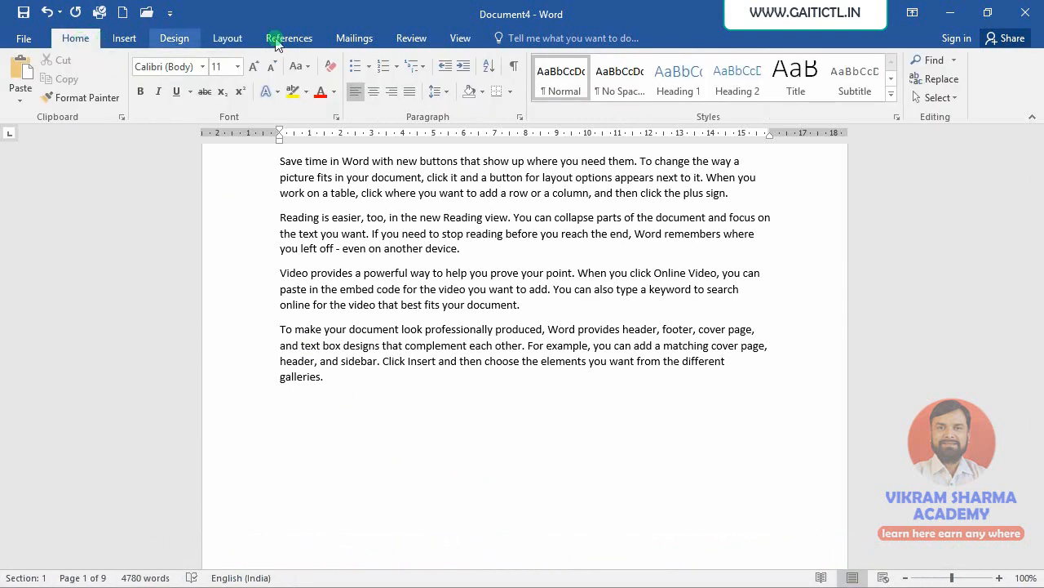
{"action": "left_click", "coordinate": [513, 72]}
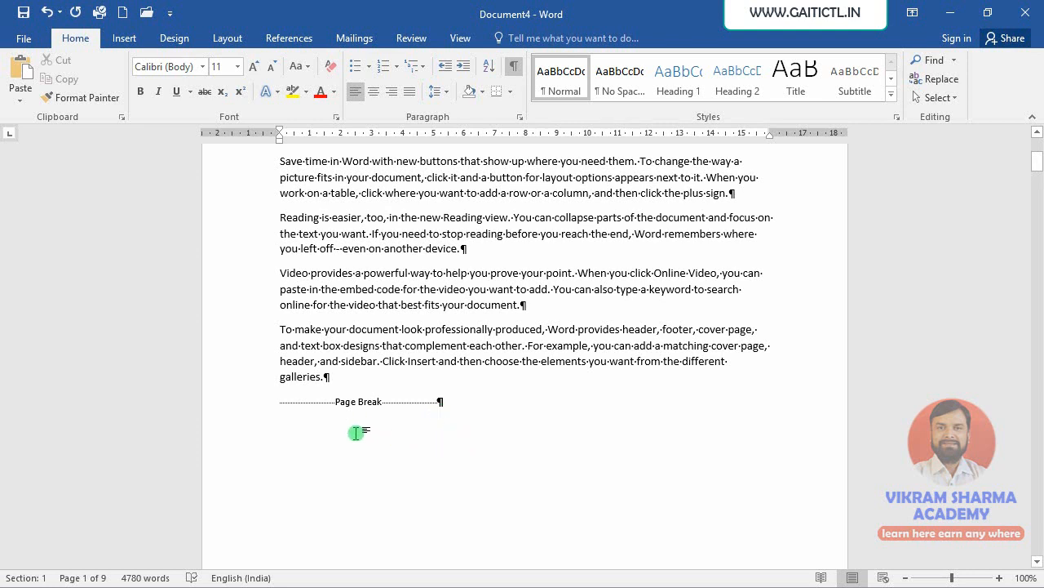
- Select and delete the page break after the 'galleries.' paragraph
{"action": "left_click", "coordinate": [274, 403]}
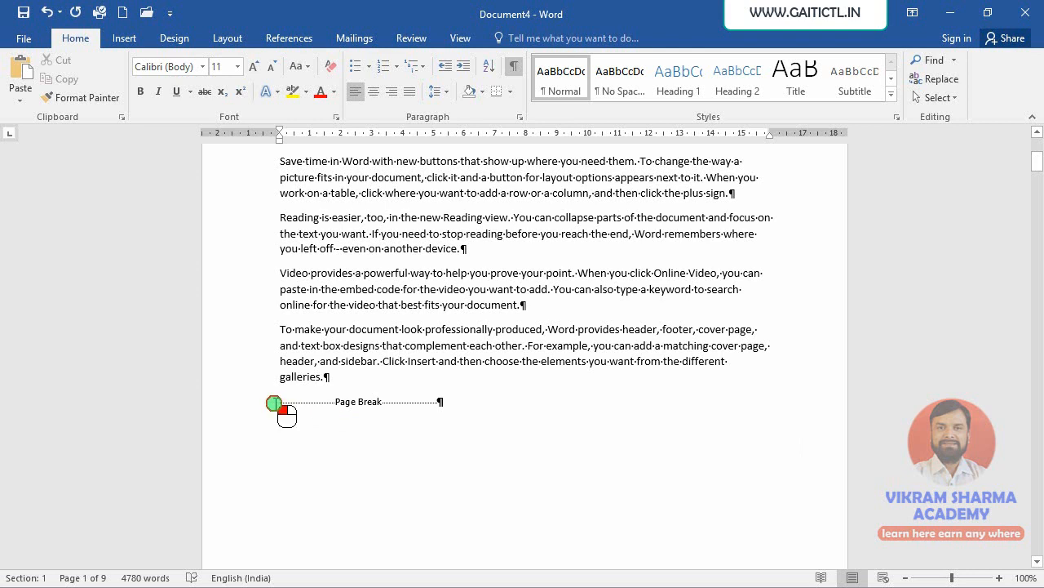
{"action": "left_click_drag", "start_coordinate": [274, 403], "coordinate": [441, 409]}
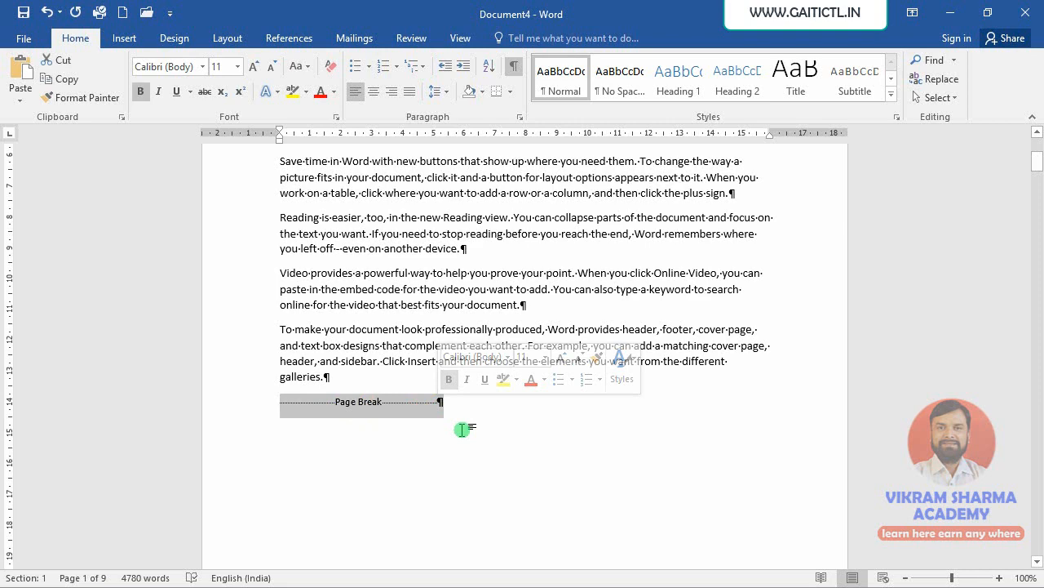
{"action": "key", "text": "Delete"}
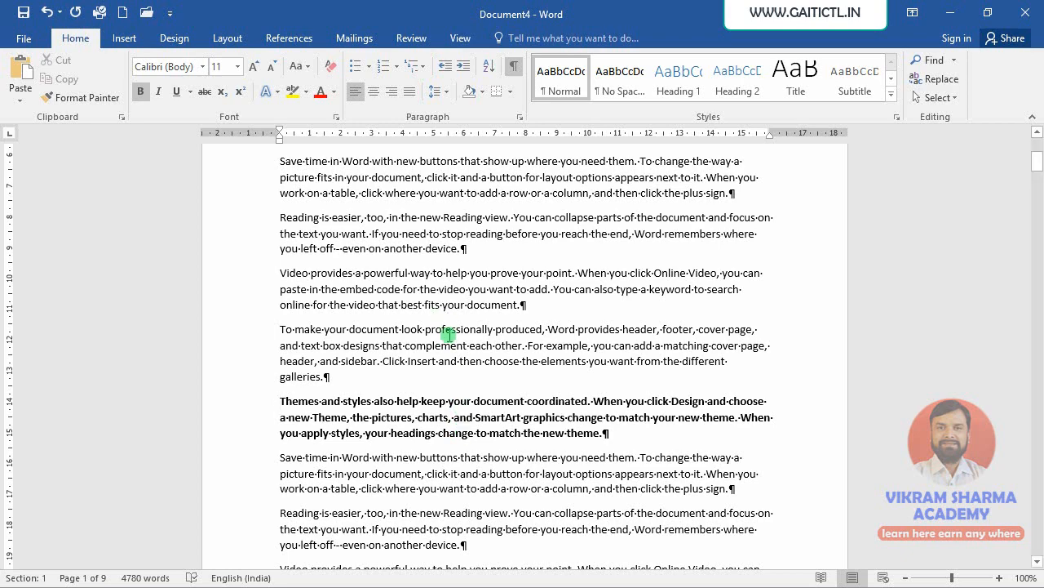
- Hide the white space between pages
{"action": "scroll", "coordinate": [557, 366], "scroll_direction": "down", "scroll_amount": 3}
{"action": "scroll", "coordinate": [557, 365], "scroll_direction": "down", "scroll_amount": 4}
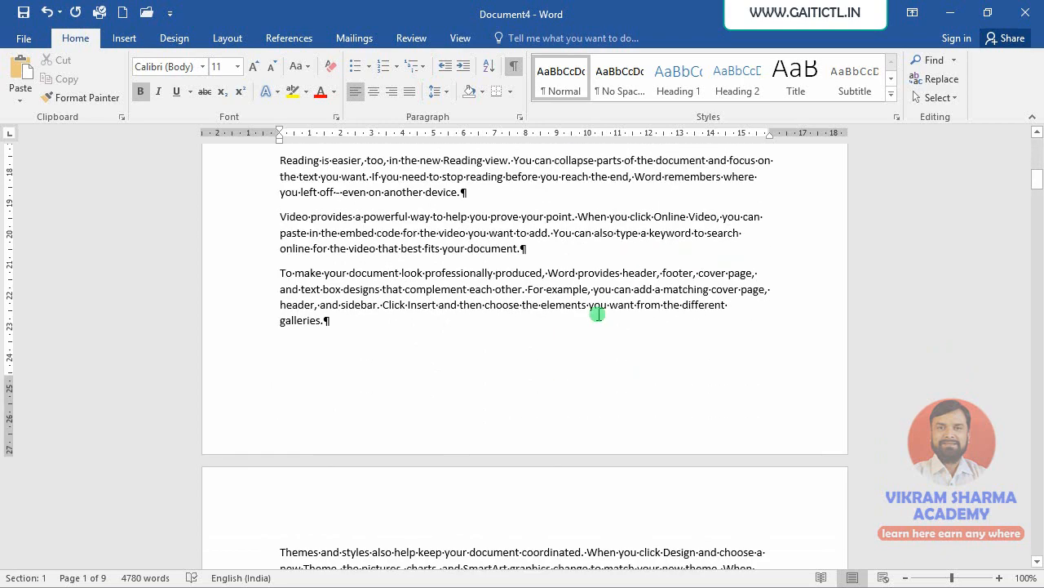
{"action": "double_click", "coordinate": [501, 462]}
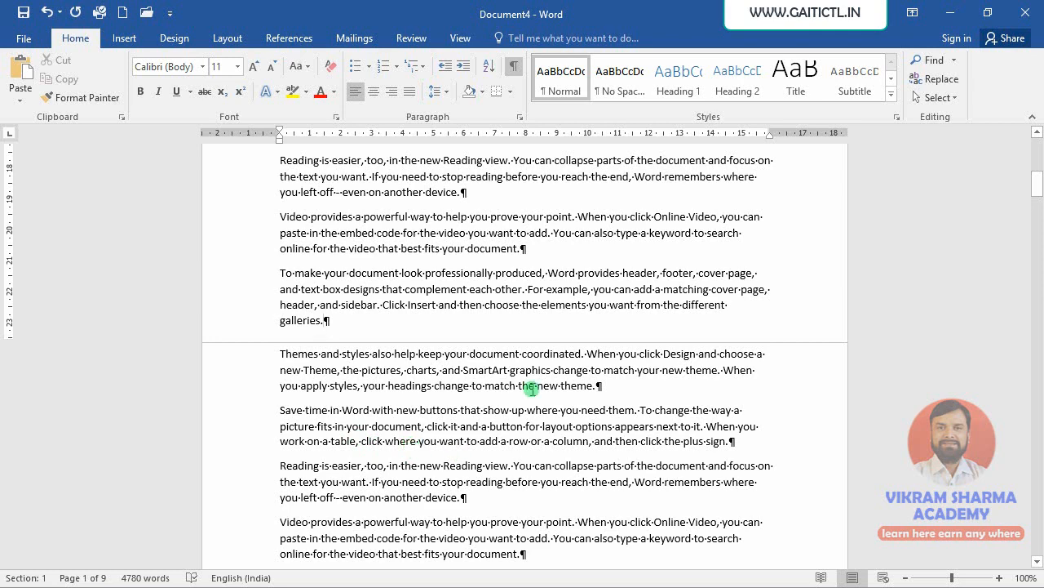
{"action": "left_click", "coordinate": [227, 40]}
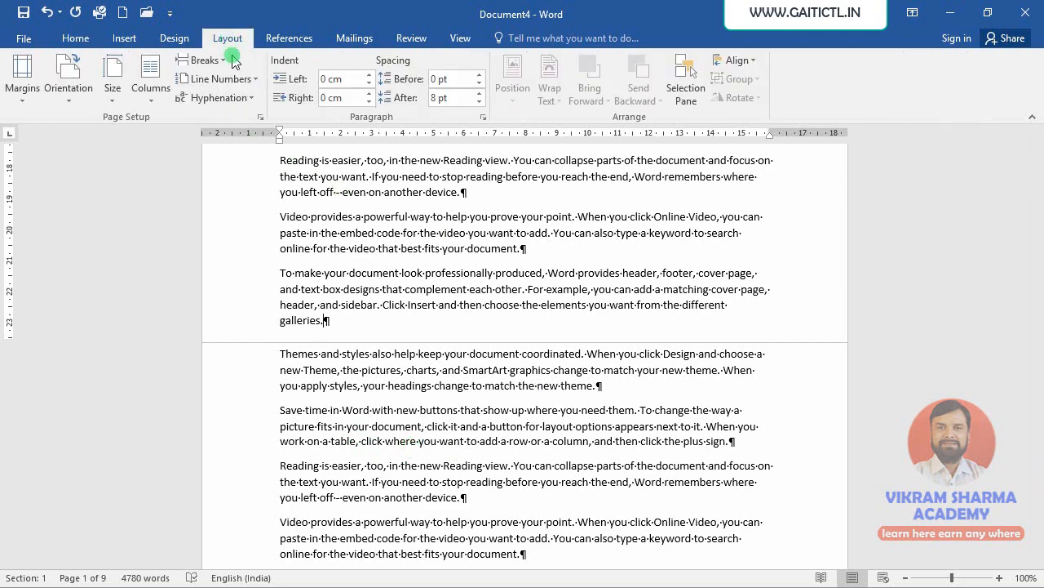
{"action": "left_click", "coordinate": [202, 60]}
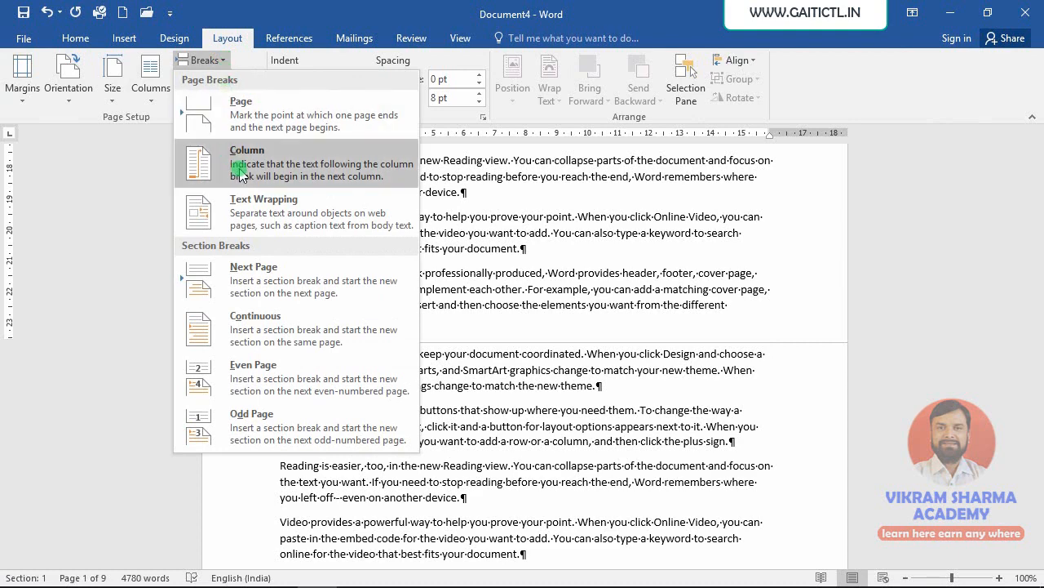
{"action": "left_click", "coordinate": [584, 286]}
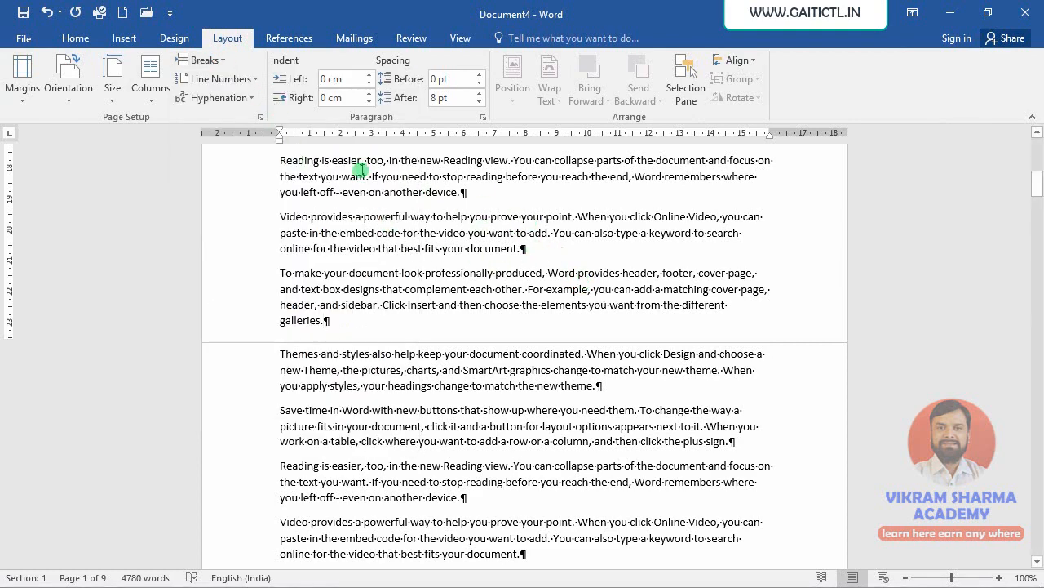
- Hide the paragraph marks and other formatting symbols in the document
{"action": "key", "text": "ctrl+shift+8"}
{"action": "scroll", "coordinate": [462, 331], "scroll_direction": "up", "scroll_amount": 10}
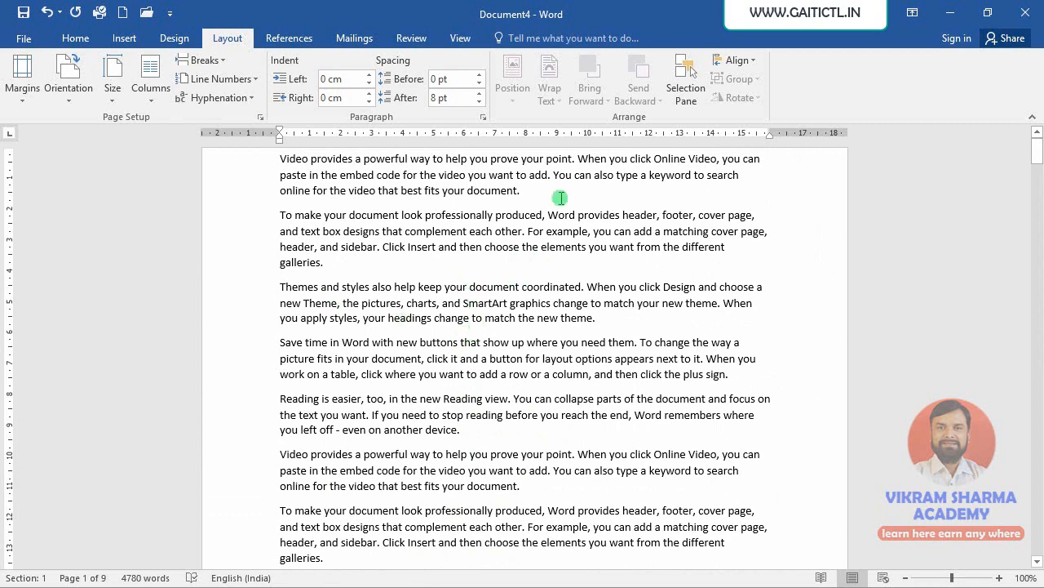
- Join paragraphs by deleting the paragraph marks after 'best fits your document.', 'match the new theme.' and 'click the plus sign.'
{"action": "left_click", "coordinate": [205, 60]}
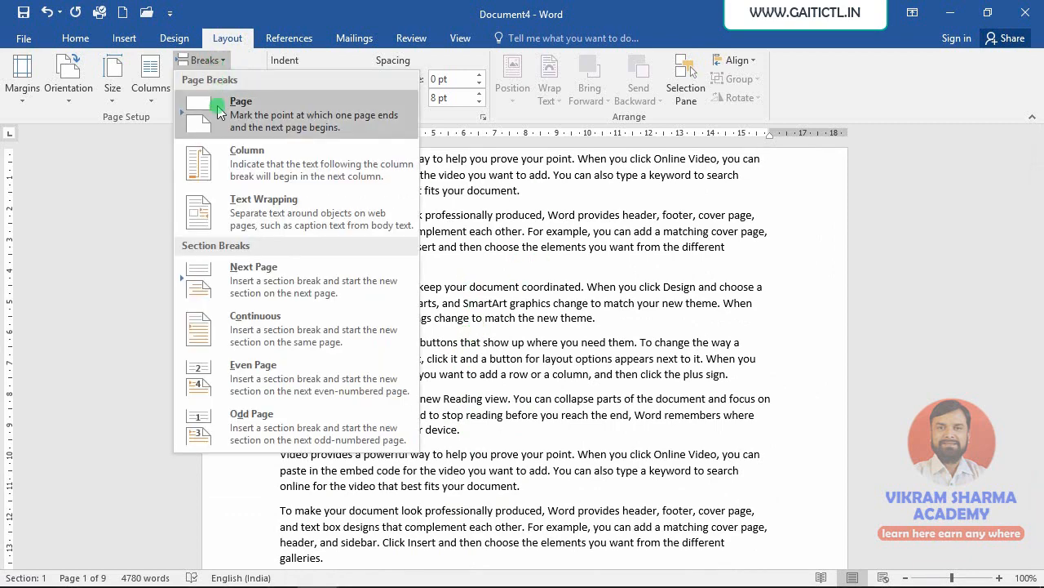
{"action": "left_click", "coordinate": [646, 186]}
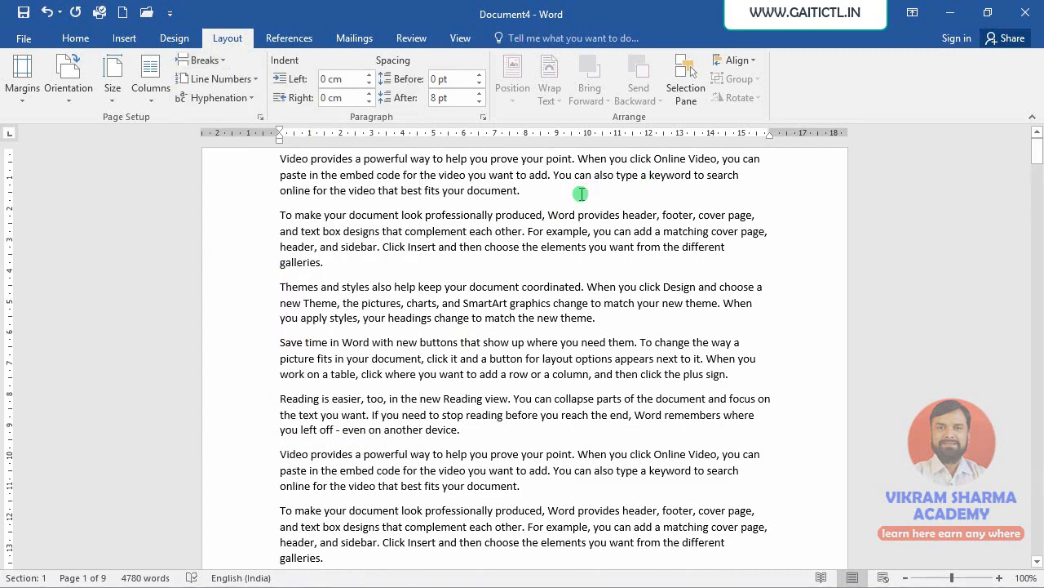
{"action": "key", "text": "Delete"}
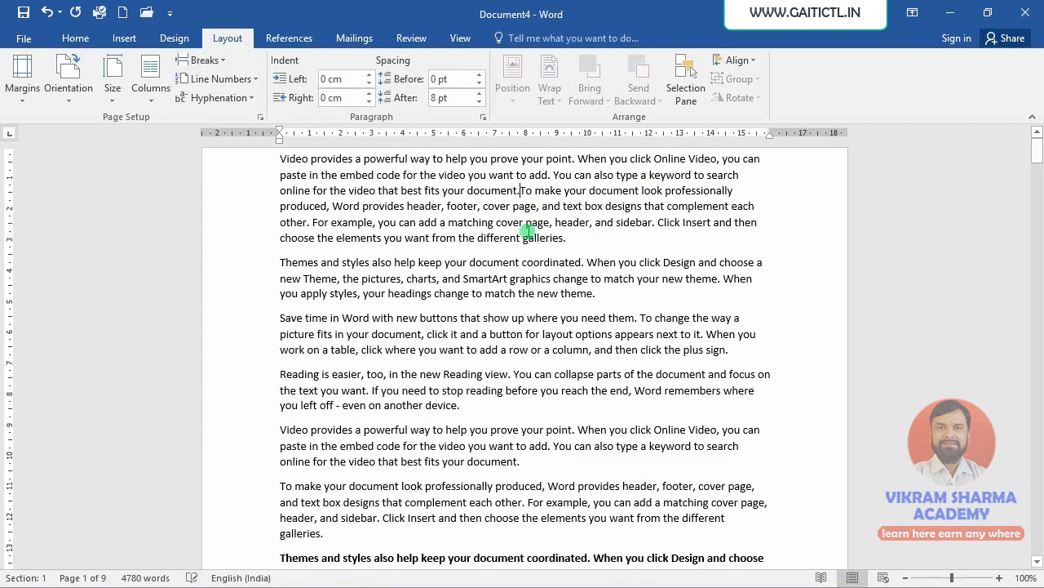
{"action": "left_click", "coordinate": [630, 301]}
{"action": "key", "text": "Delete"}
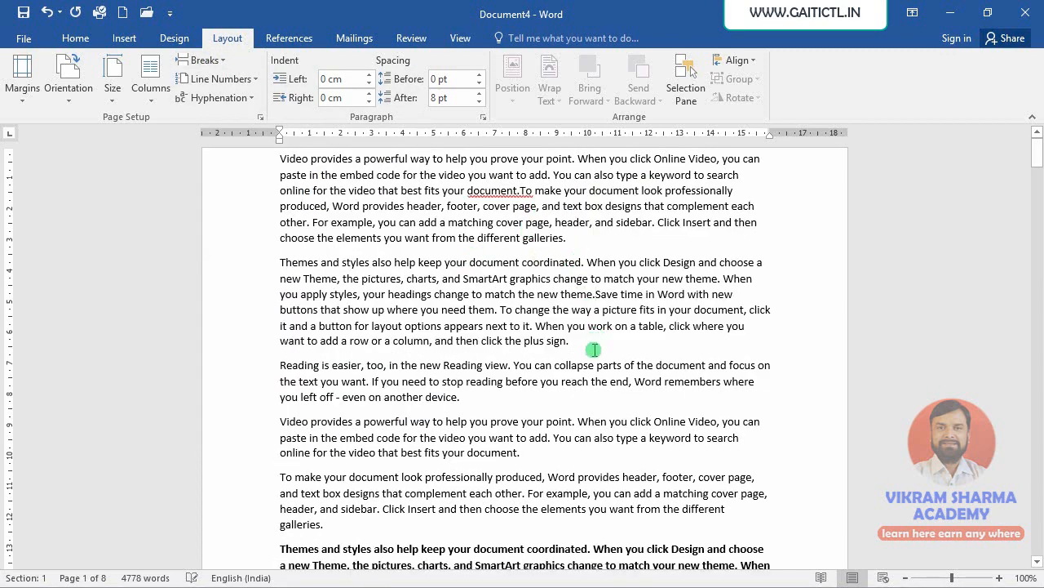
{"action": "left_click", "coordinate": [587, 347]}
{"action": "key", "text": "Delete"}
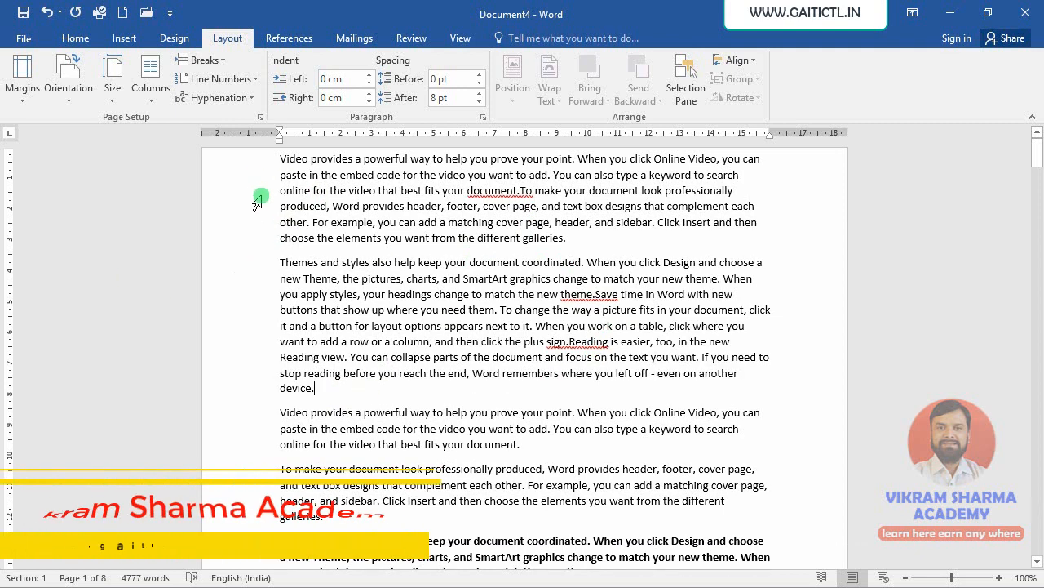
- Format the two merged paragraphs into two justified columns
{"action": "left_click_drag", "start_coordinate": [280, 159], "coordinate": [317, 386]}
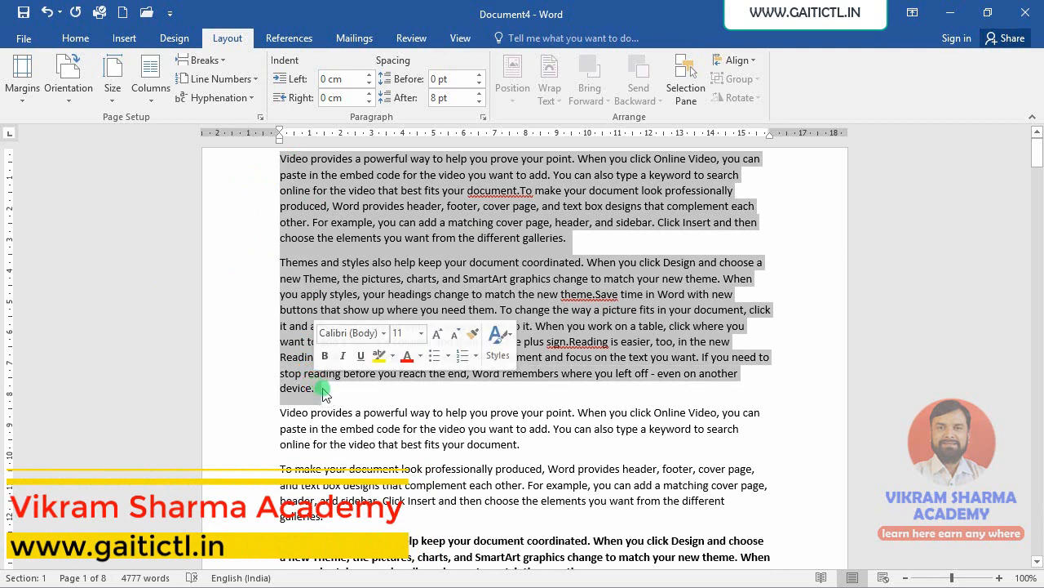
{"action": "left_click", "coordinate": [150, 83]}
{"action": "left_click", "coordinate": [167, 163]}
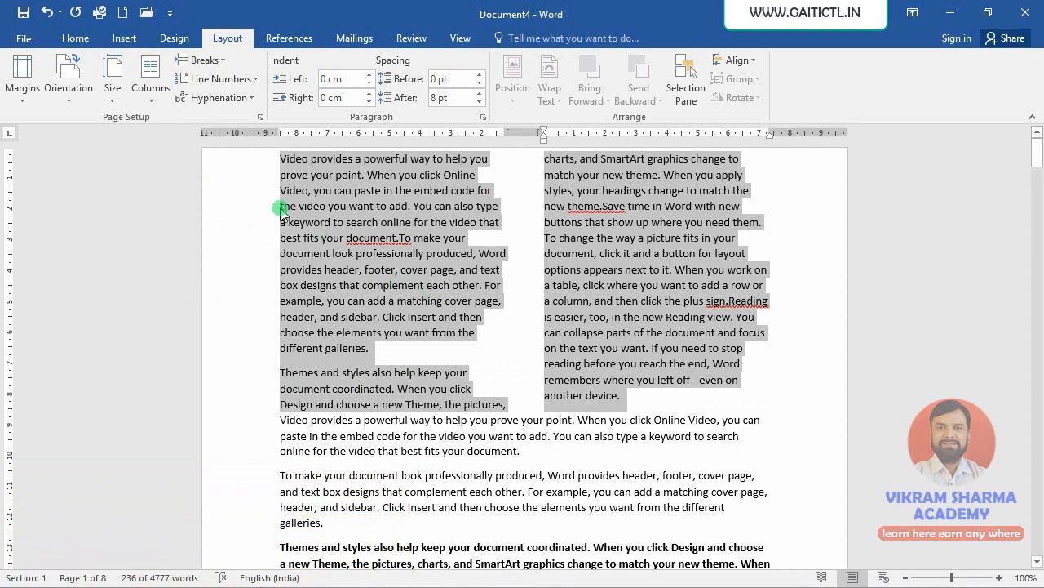
{"action": "key", "text": "ctrl+j"}
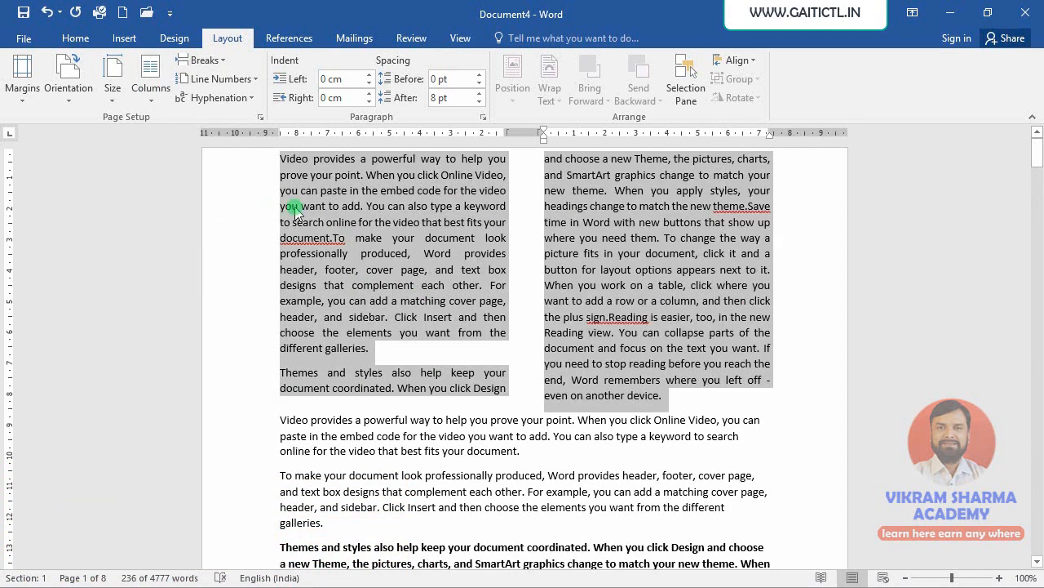
{"action": "left_click", "coordinate": [365, 288]}
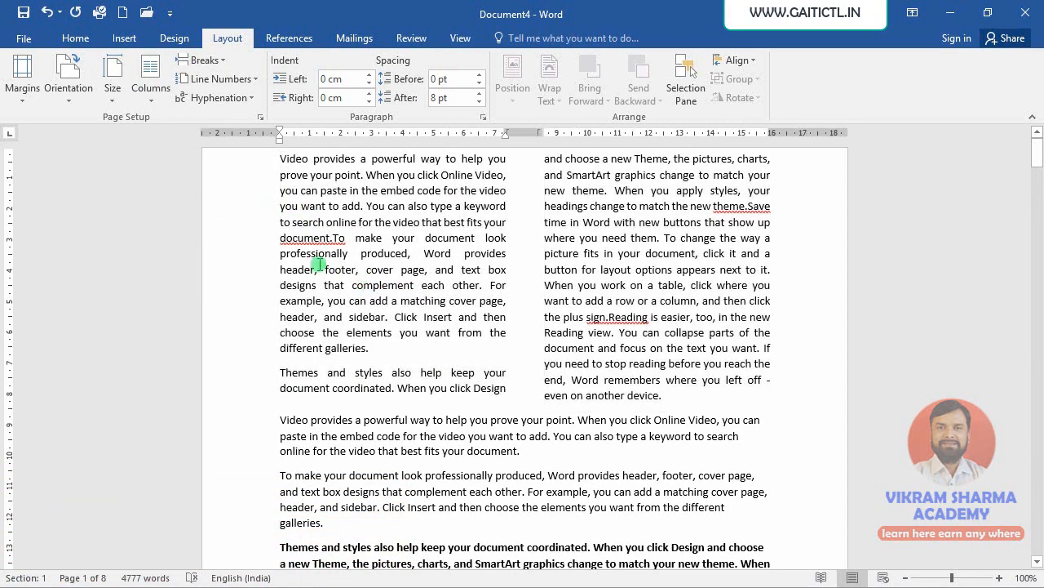
- Insert a column break before the 'Themes and styles' paragraph in the two-column section
{"action": "scroll", "coordinate": [380, 314], "scroll_direction": "down", "scroll_amount": 1}
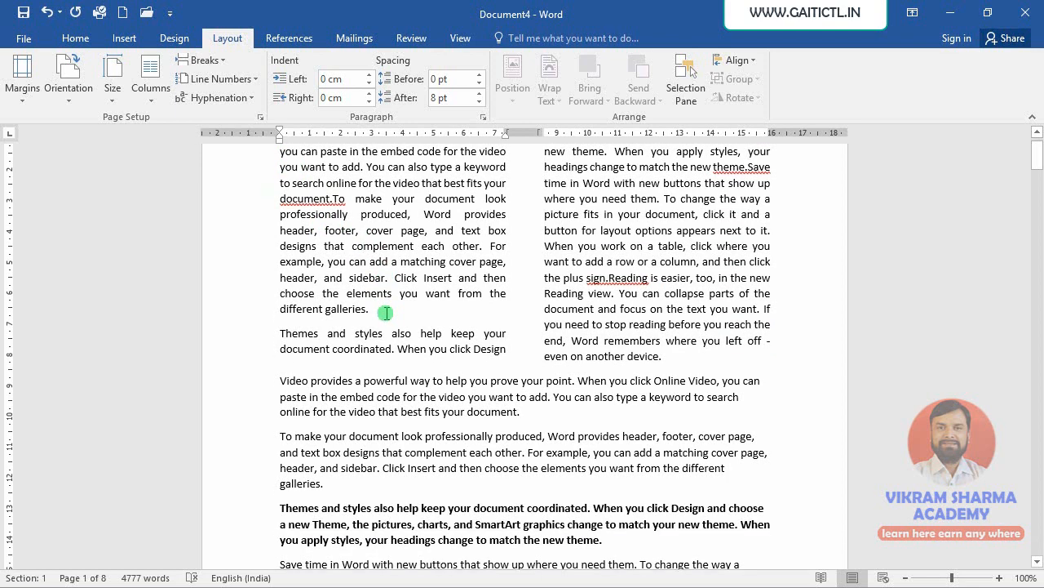
{"action": "scroll", "coordinate": [384, 313], "scroll_direction": "up", "scroll_amount": 1}
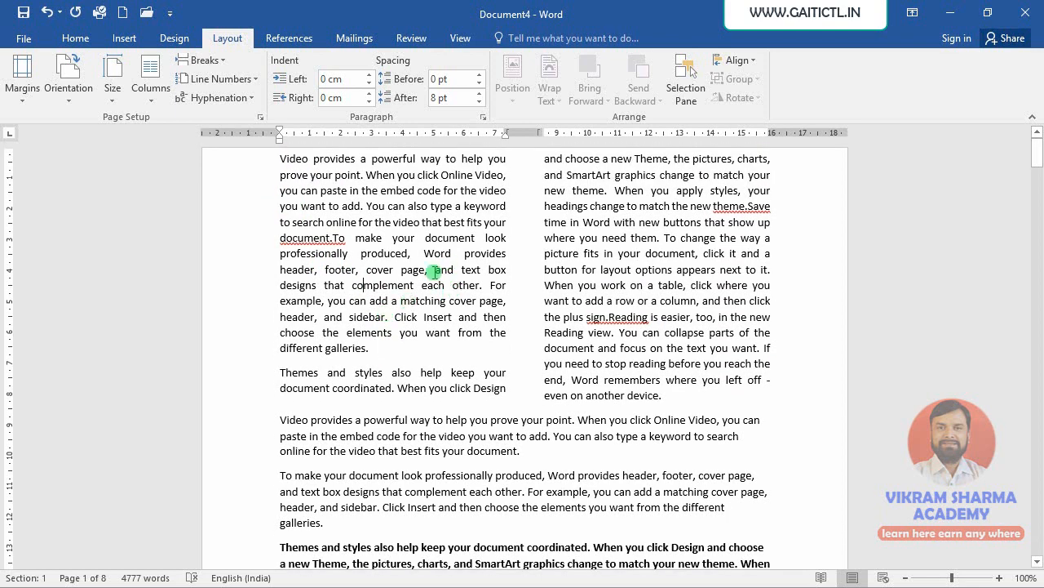
{"action": "scroll", "coordinate": [408, 441], "scroll_direction": "down", "scroll_amount": 2}
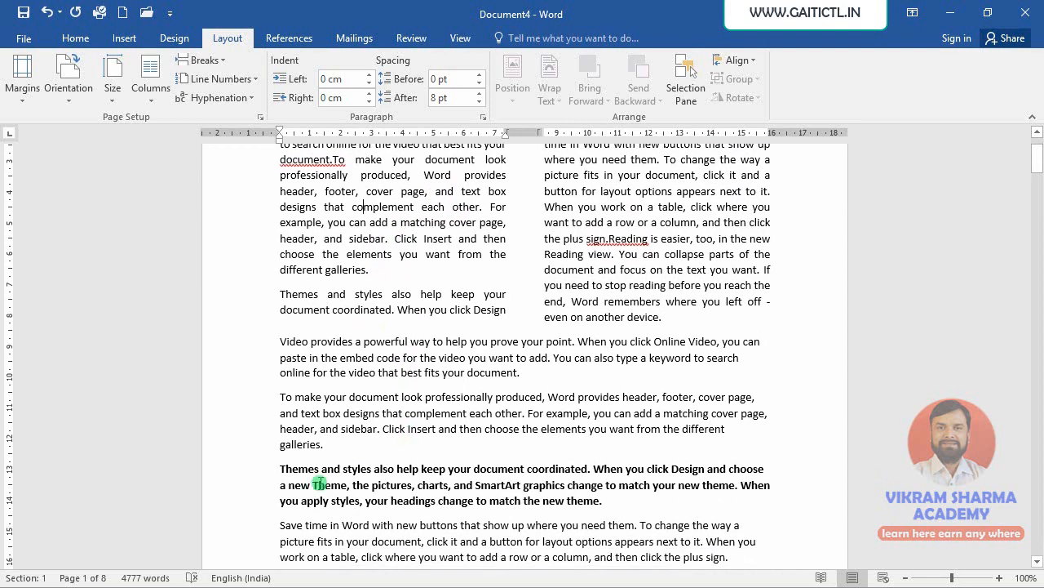
{"action": "left_click", "coordinate": [278, 471]}
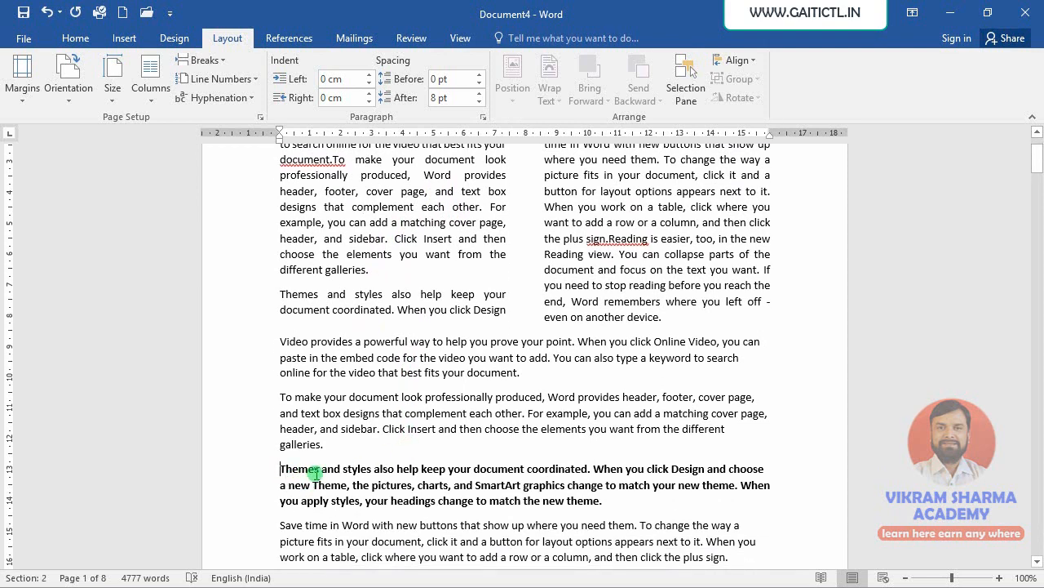
{"action": "left_click", "coordinate": [280, 294]}
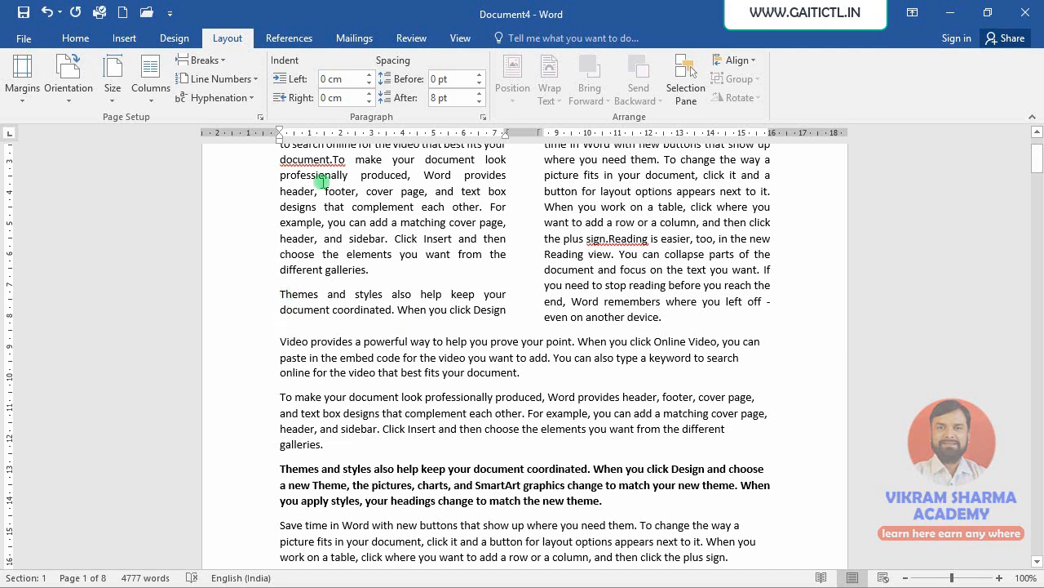
{"action": "left_click", "coordinate": [218, 62]}
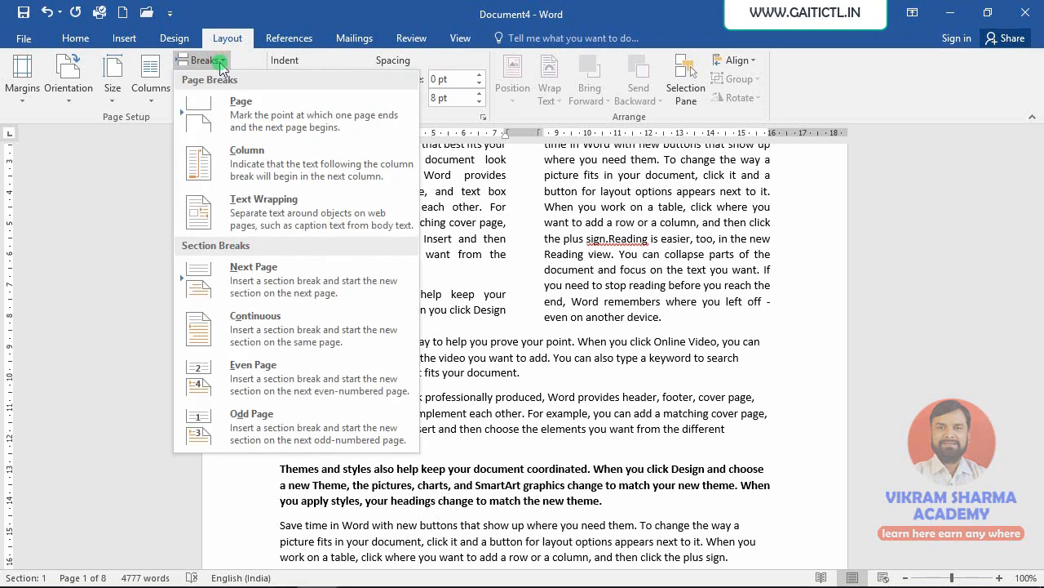
{"action": "left_click", "coordinate": [213, 160]}
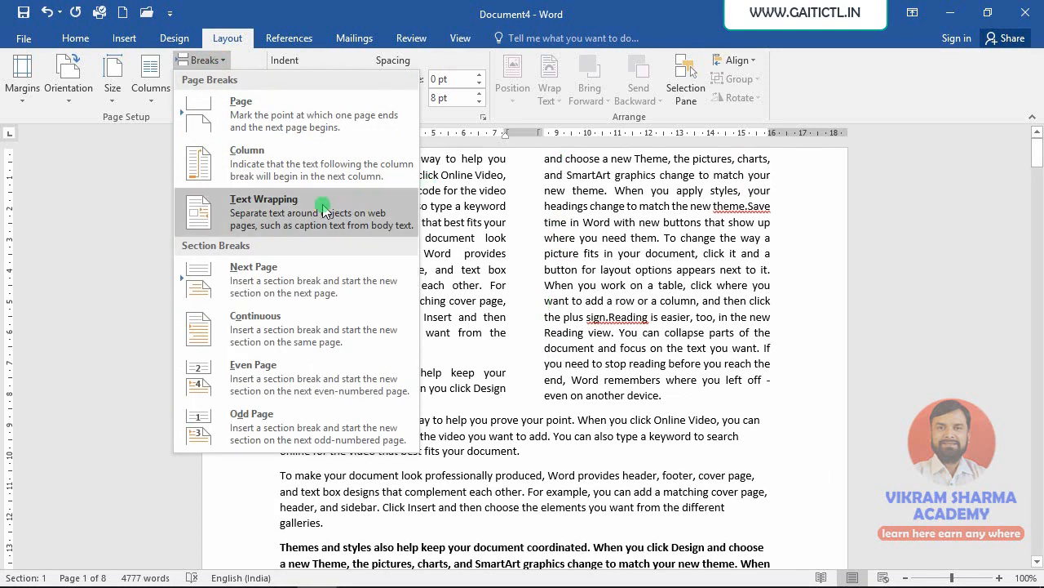
{"action": "left_click", "coordinate": [272, 167]}
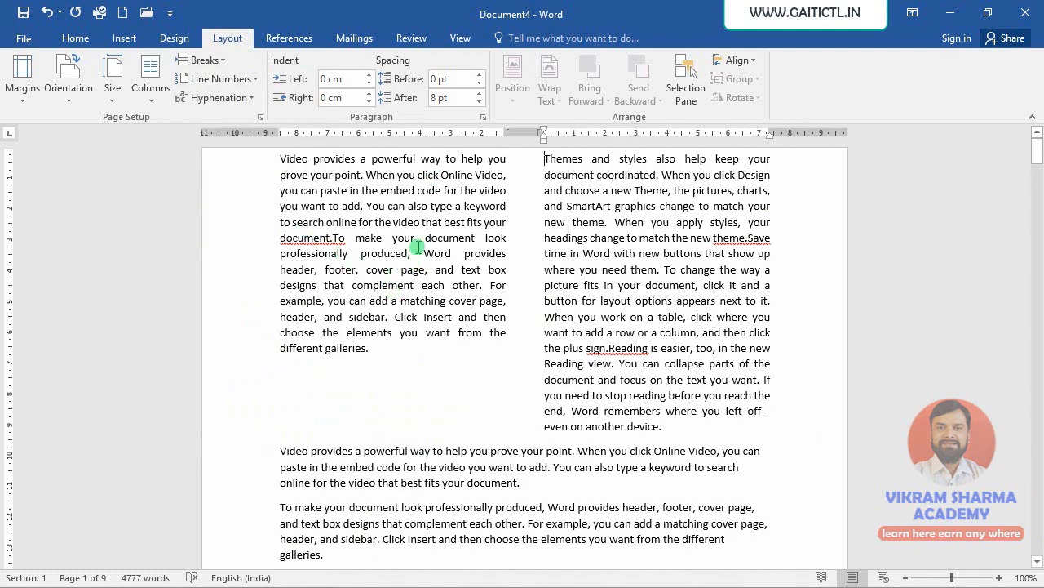
- Insert a column break after 'you want to add.' in the first column's opening paragraph
{"action": "left_click", "coordinate": [365, 205]}
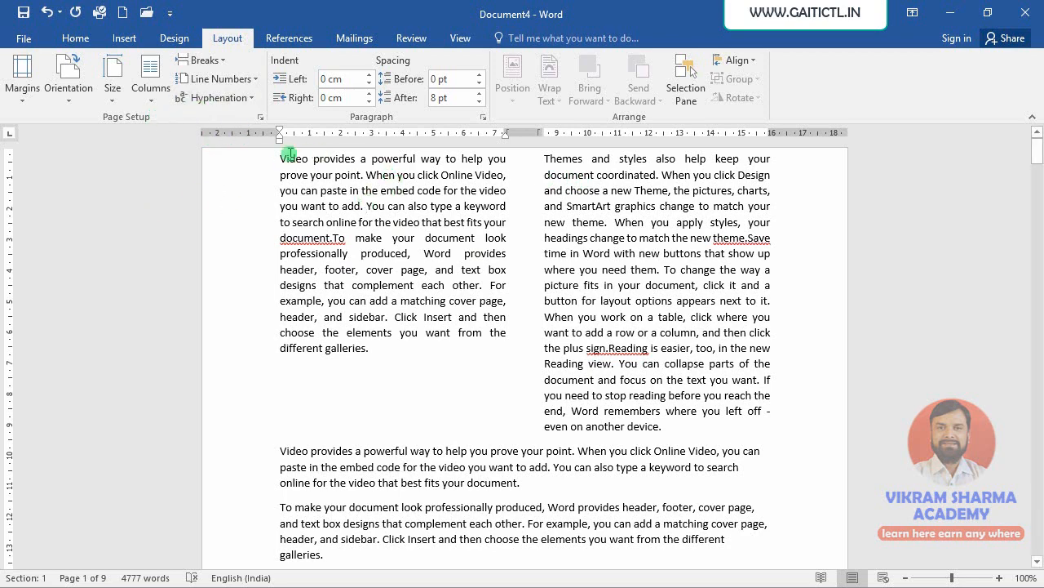
{"action": "left_click", "coordinate": [200, 62]}
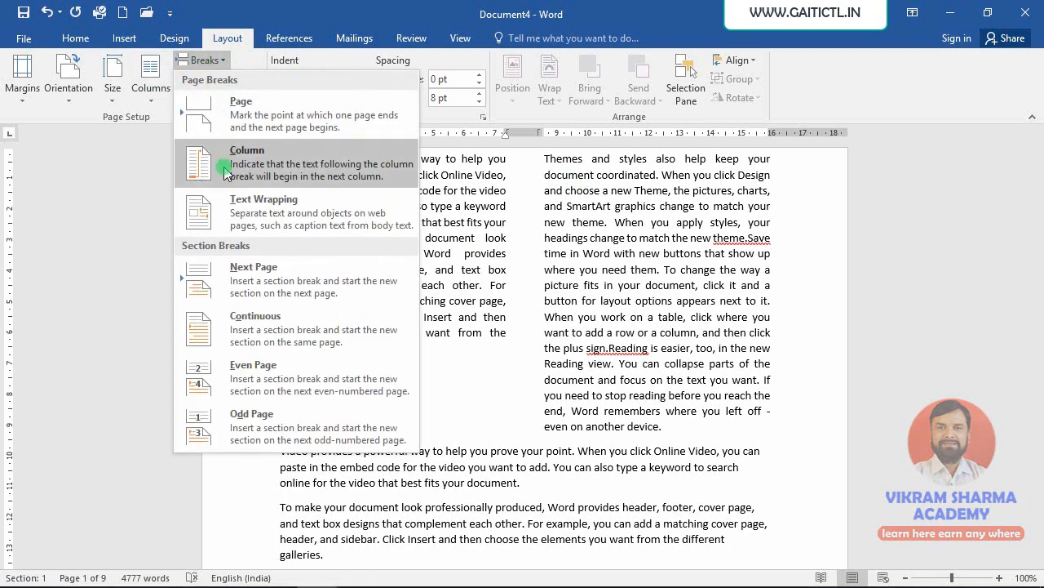
{"action": "left_click", "coordinate": [220, 173]}
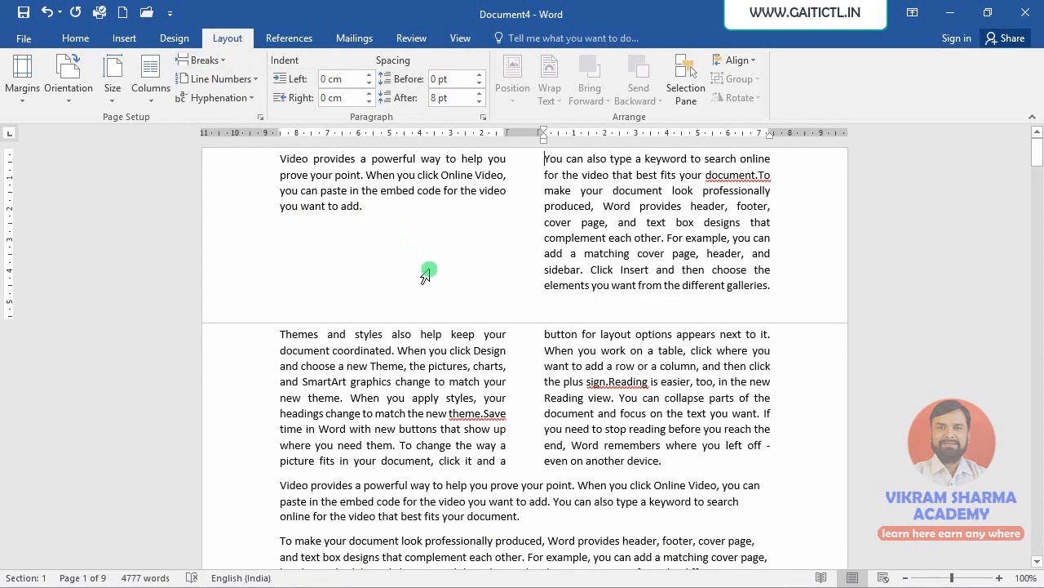
{"action": "left_click", "coordinate": [282, 335]}
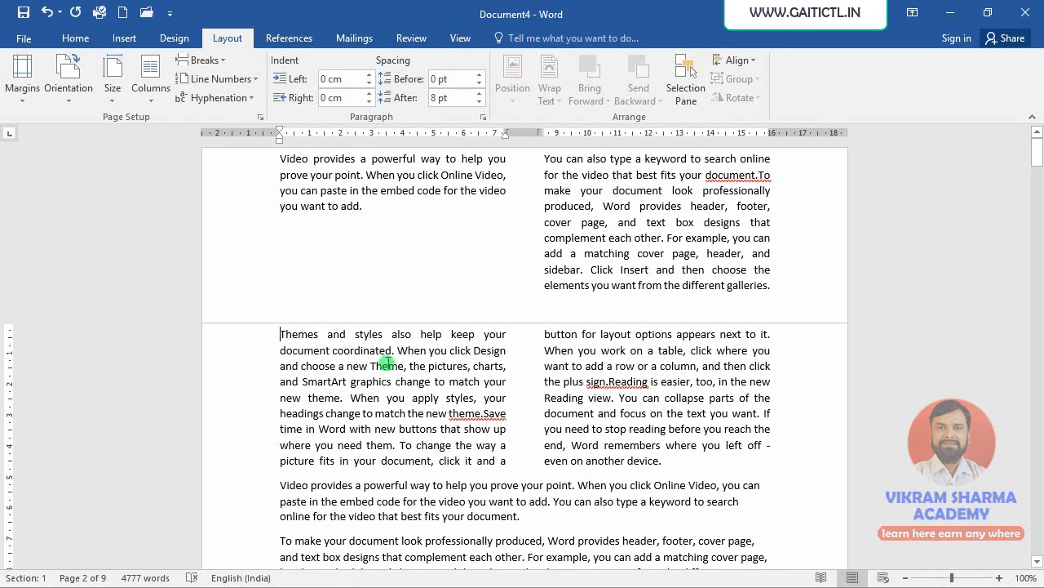
{"action": "scroll", "coordinate": [416, 369], "scroll_direction": "down", "scroll_amount": 3}
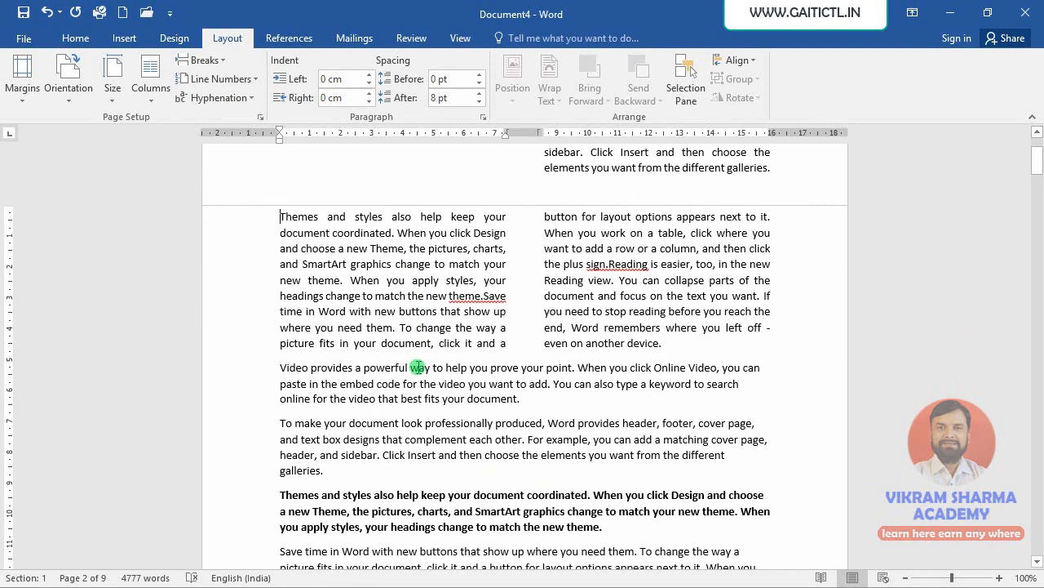
{"action": "scroll", "coordinate": [416, 367], "scroll_direction": "down", "scroll_amount": 7}
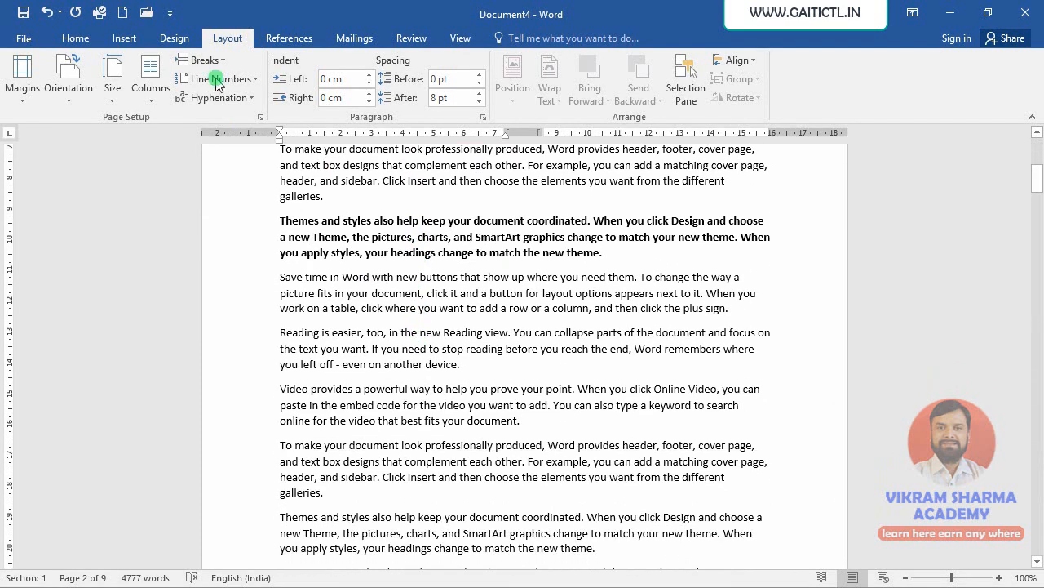
{"action": "left_click", "coordinate": [204, 60]}
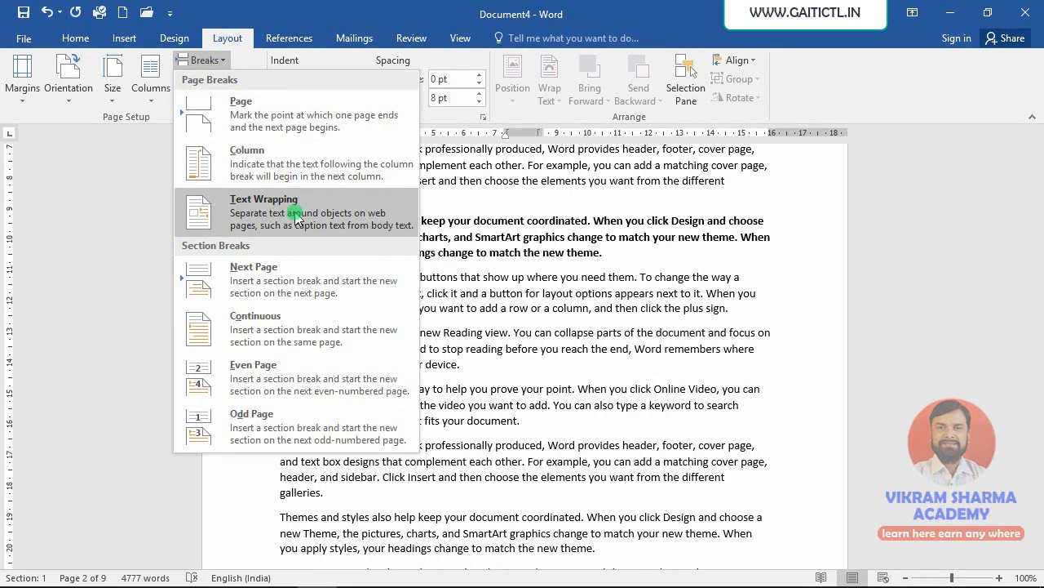
{"action": "left_click", "coordinate": [502, 203]}
- Insert a text wrapping break after 'complement each other.' in the 'To make your document' paragraph below the columns
{"action": "scroll", "coordinate": [380, 204], "scroll_direction": "down", "scroll_amount": 5}
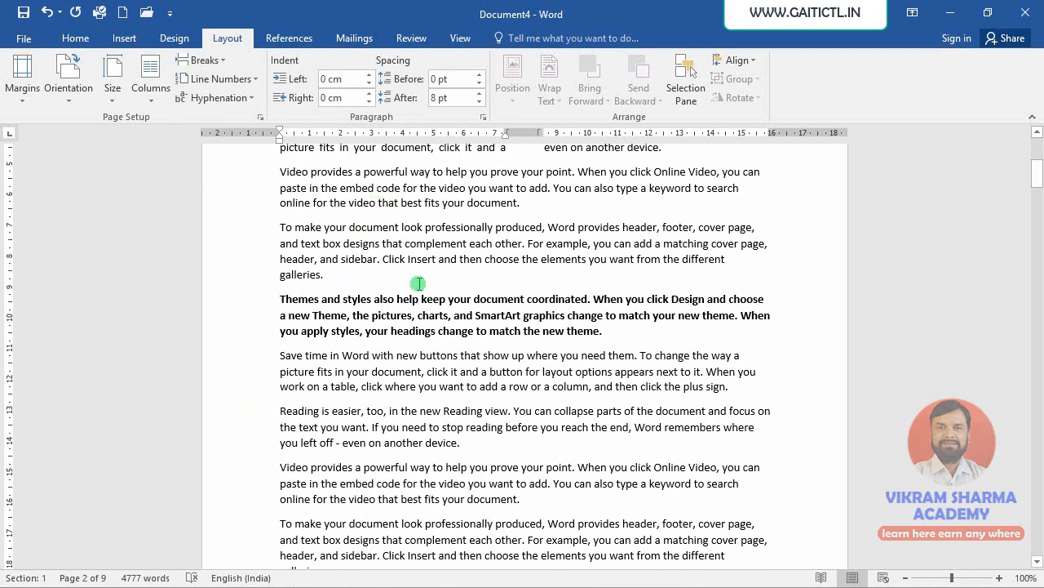
{"action": "left_click", "coordinate": [525, 244]}
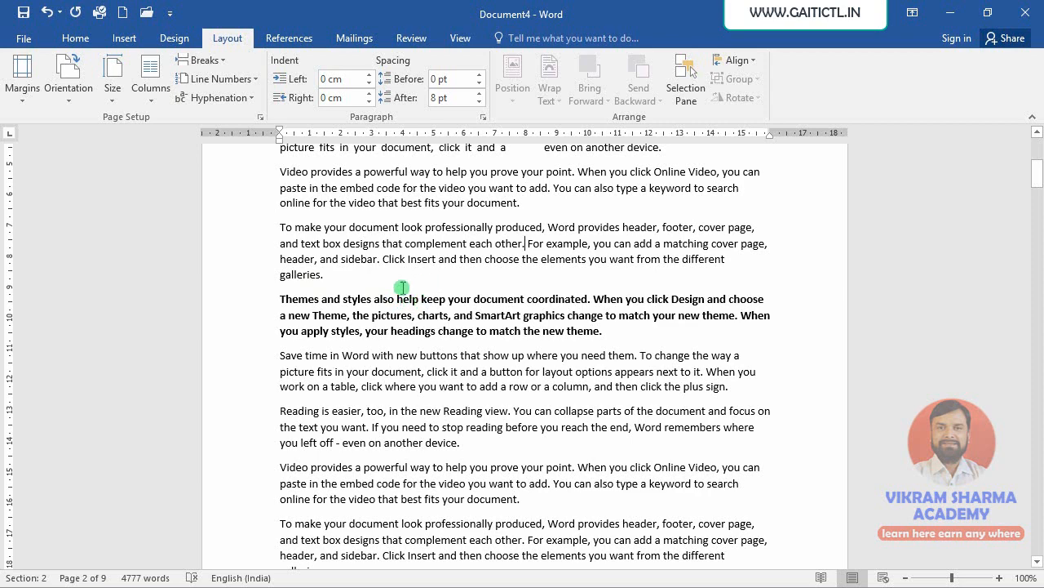
{"action": "left_click", "coordinate": [204, 60]}
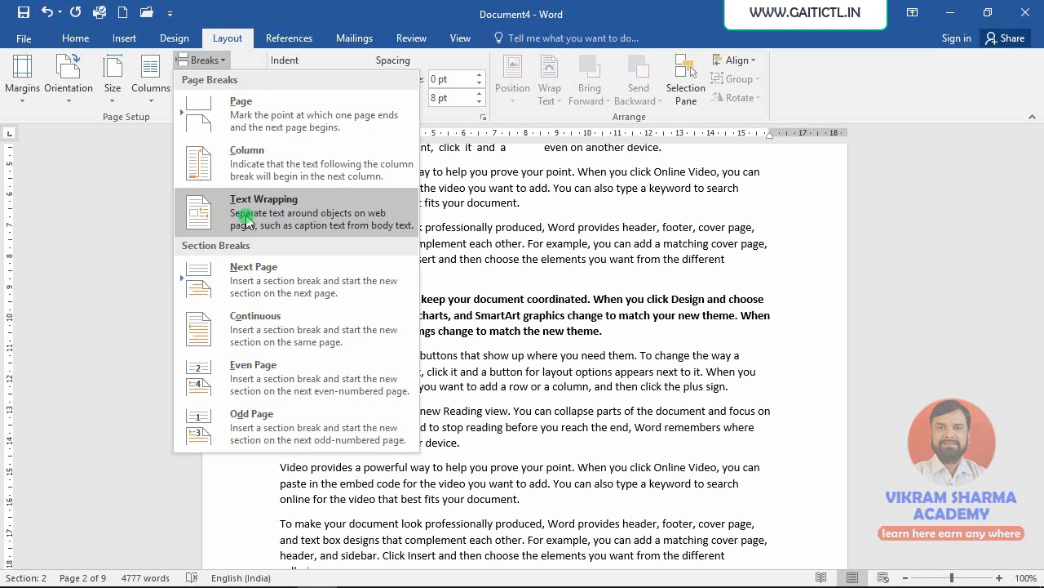
{"action": "left_click", "coordinate": [218, 220]}
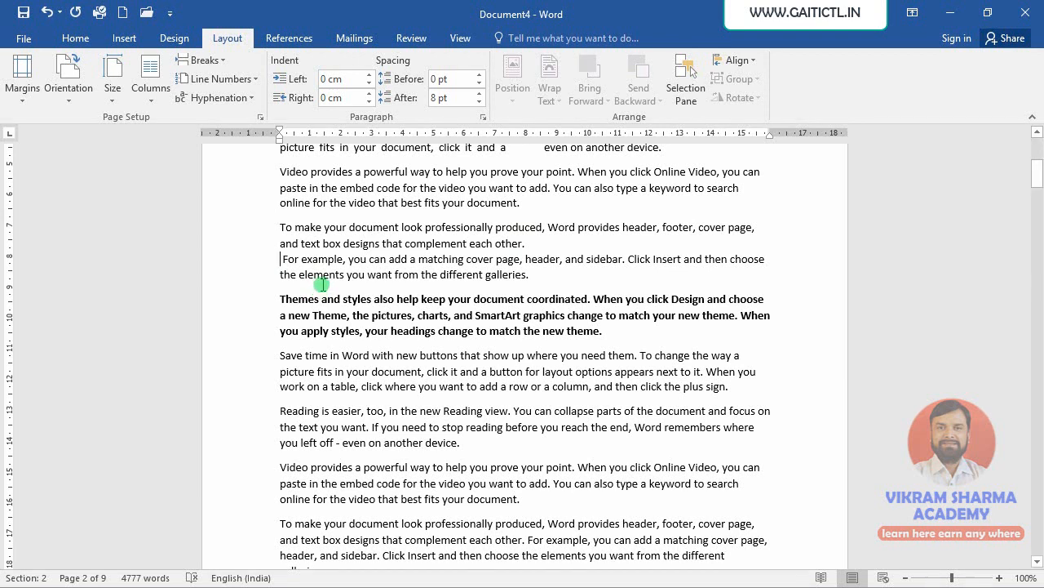
- Show formatting marks and select the text wrapping break after 'each other.'
{"action": "key", "text": "ctrl+shift+8"}
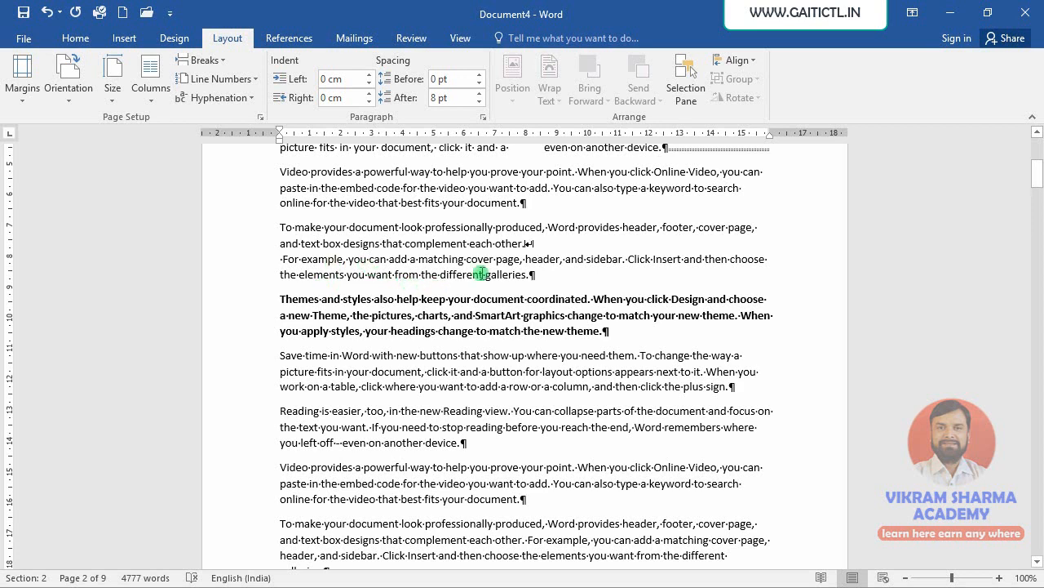
{"action": "left_click_drag", "start_coordinate": [520, 205], "coordinate": [531, 276]}
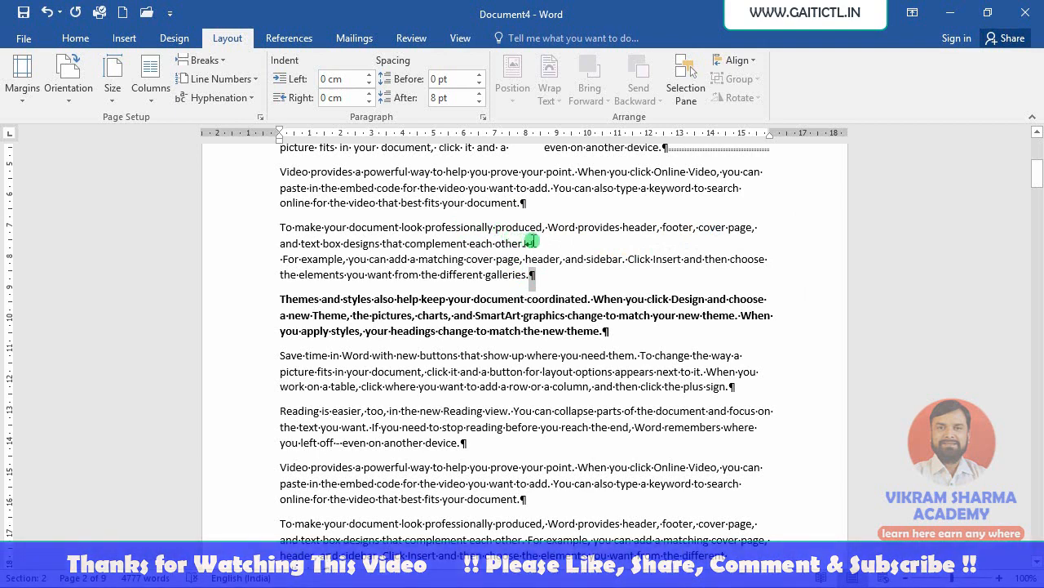
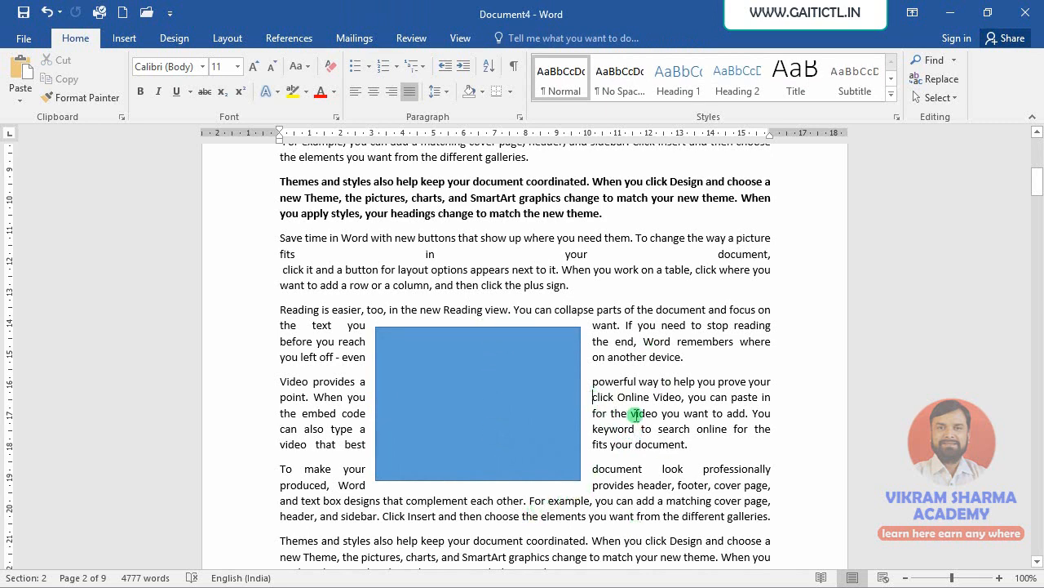
- Insert a text wrapping break before 'click Online Video' in the 'Video provides' paragraph beside the picture
{"action": "left_click", "coordinate": [227, 39]}
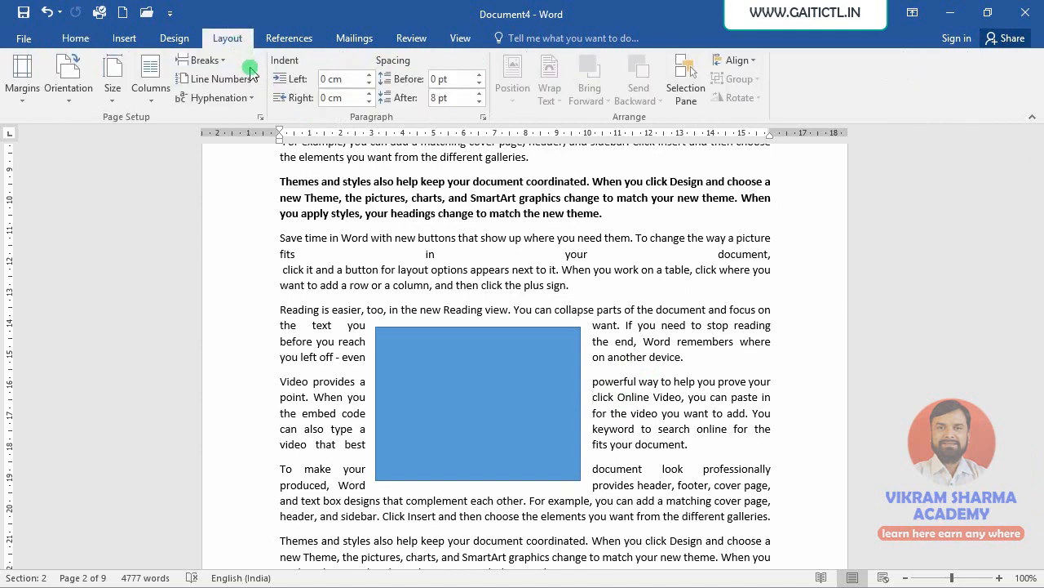
{"action": "left_click", "coordinate": [202, 60]}
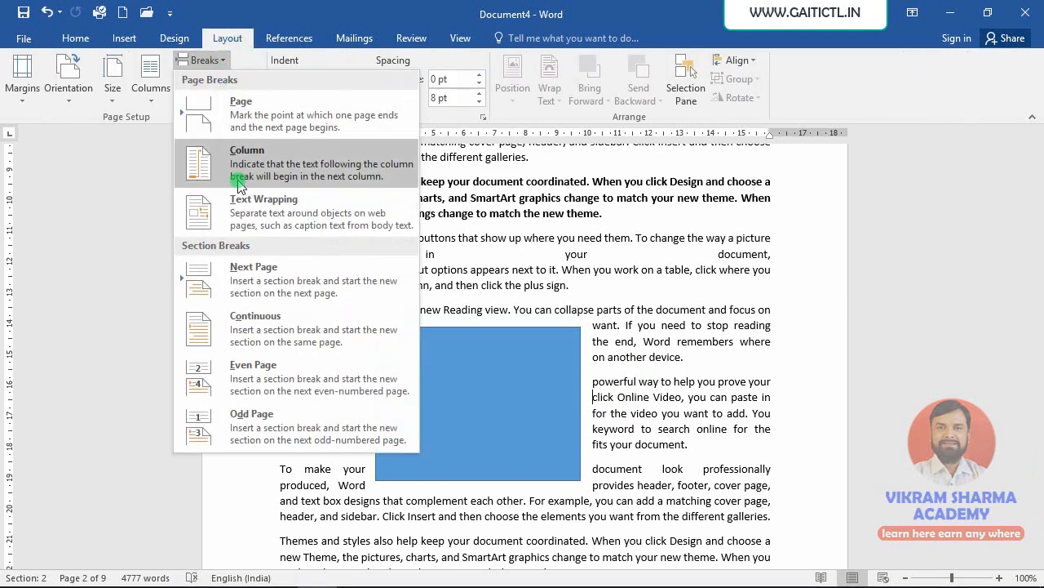
{"action": "left_click", "coordinate": [269, 218]}
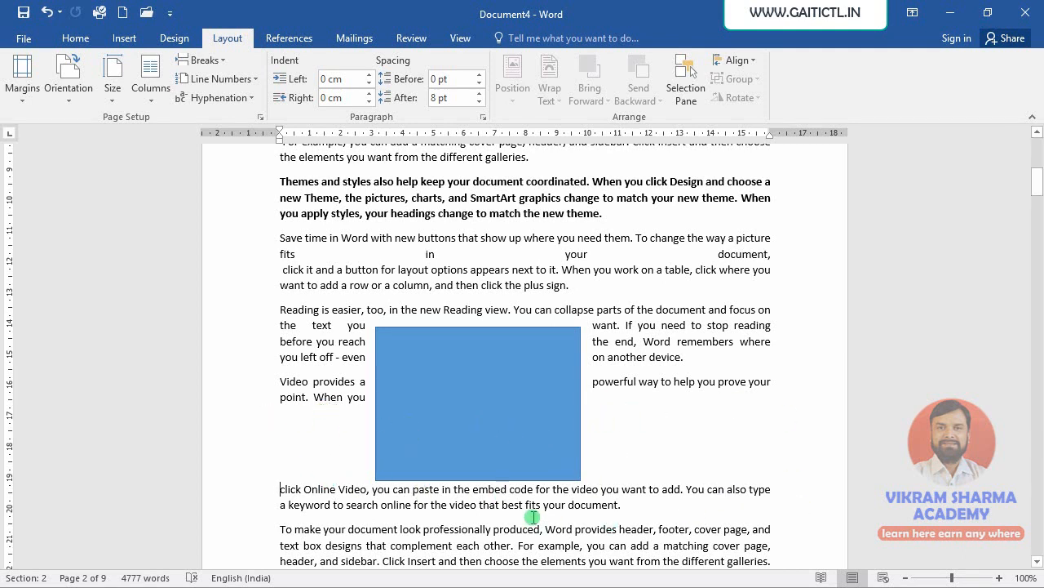
- Insert a continuous section break at the cursor position
{"action": "left_click", "coordinate": [204, 60]}
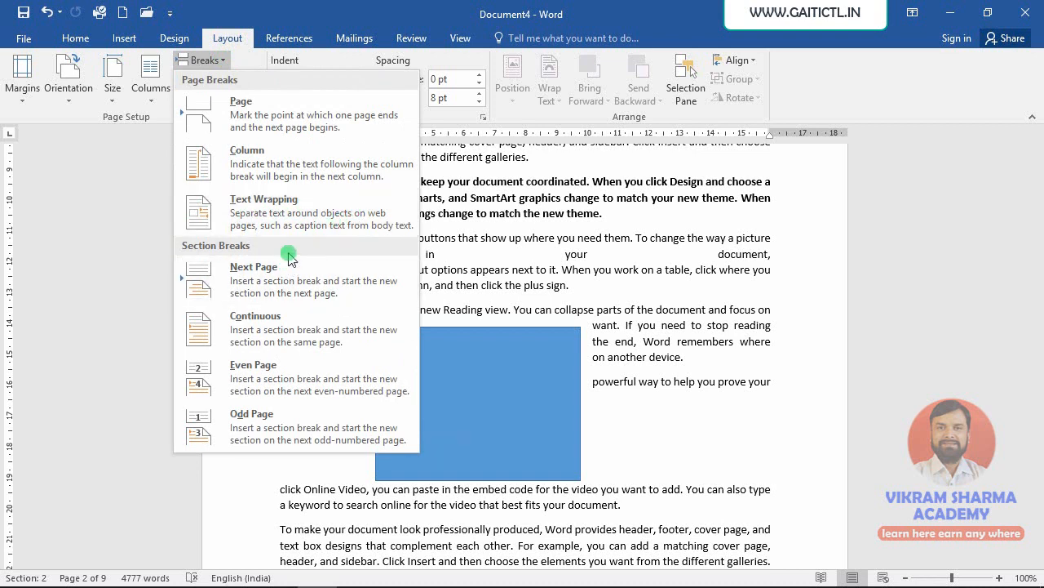
{"action": "left_click", "coordinate": [323, 311]}
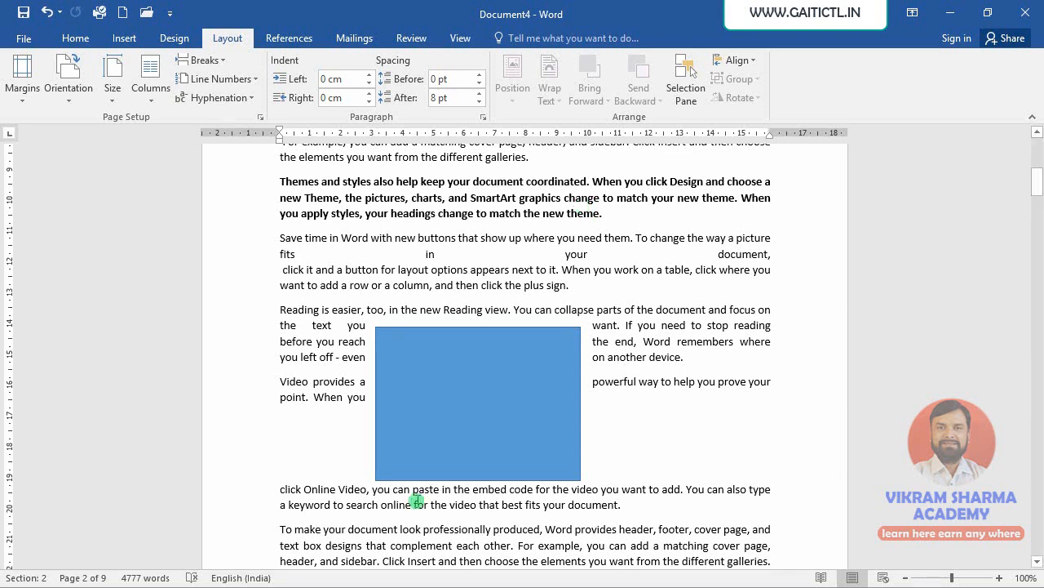
- Clear the whole document and generate sample text with the =rand(200) formula
{"action": "key", "text": "ctrl+a"}
{"action": "key", "text": "Delete"}
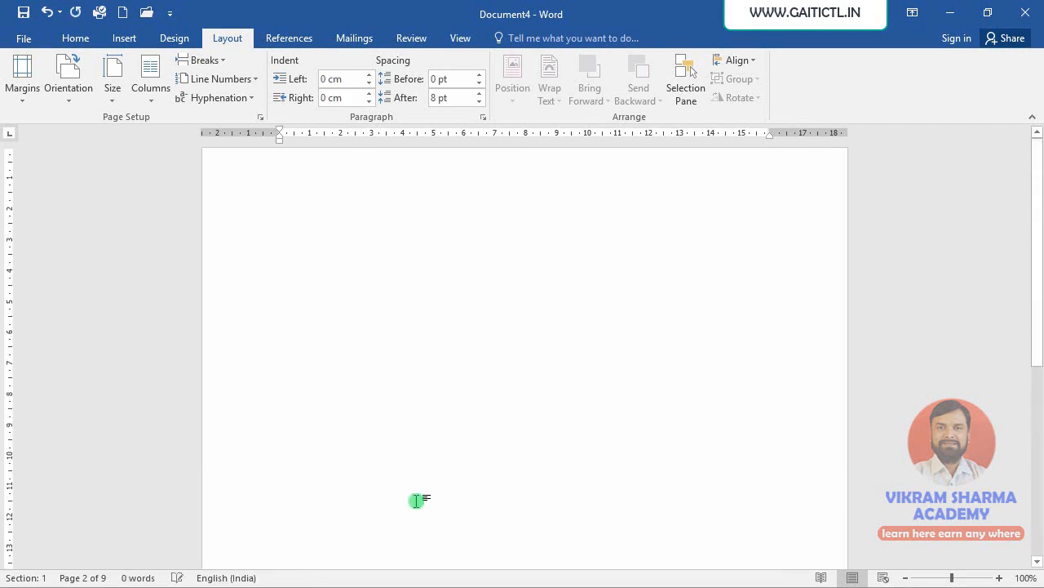
{"action": "type", "text": "="}
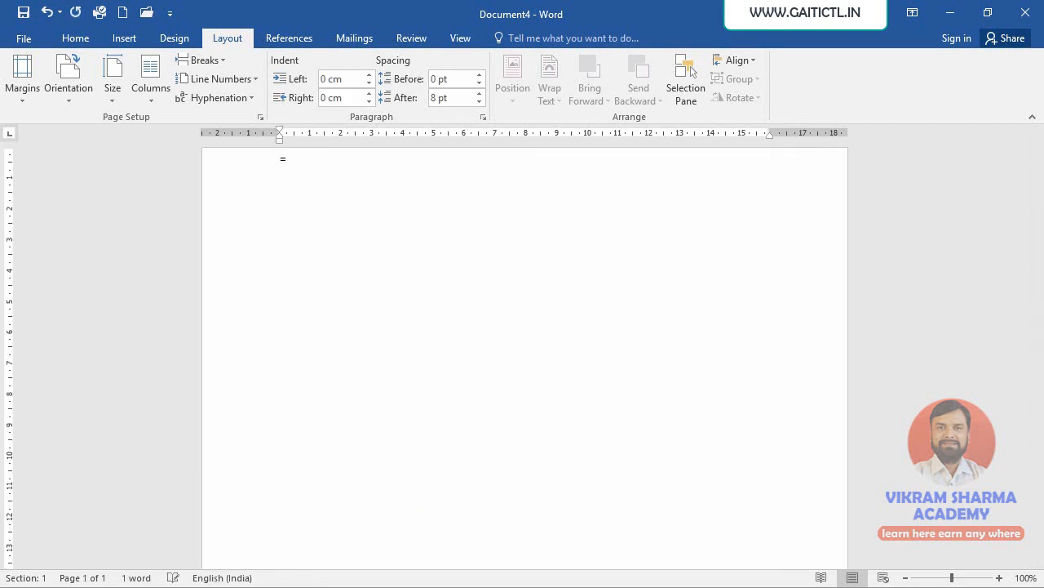
{"action": "type", "text": "ran(200)"}
{"action": "key", "text": "Return"}
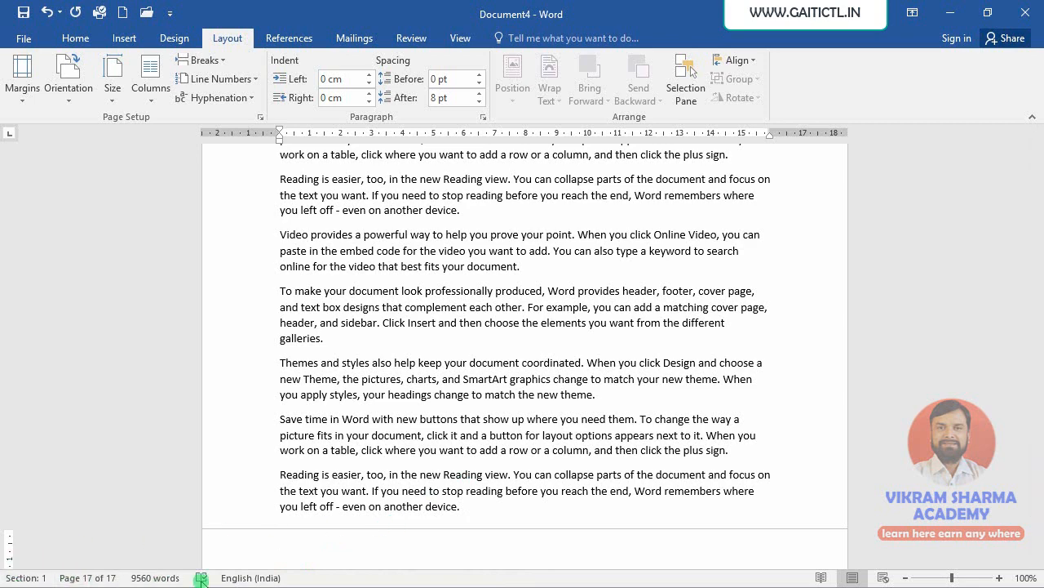
- Toggle the Section and Zoom Slider status bar indicators off and back on
{"action": "right_click", "coordinate": [347, 578]}
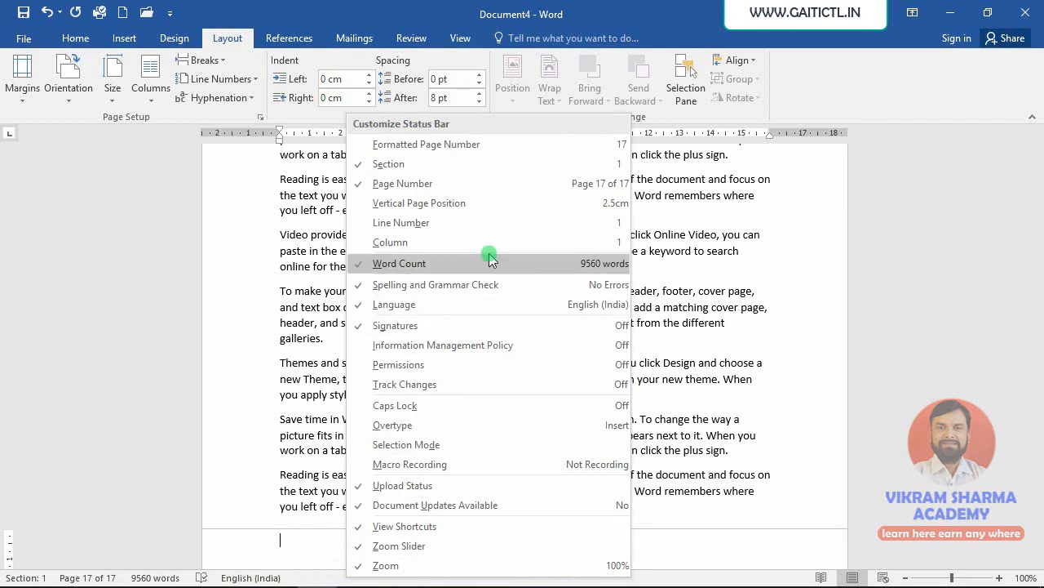
{"action": "left_click", "coordinate": [381, 167]}
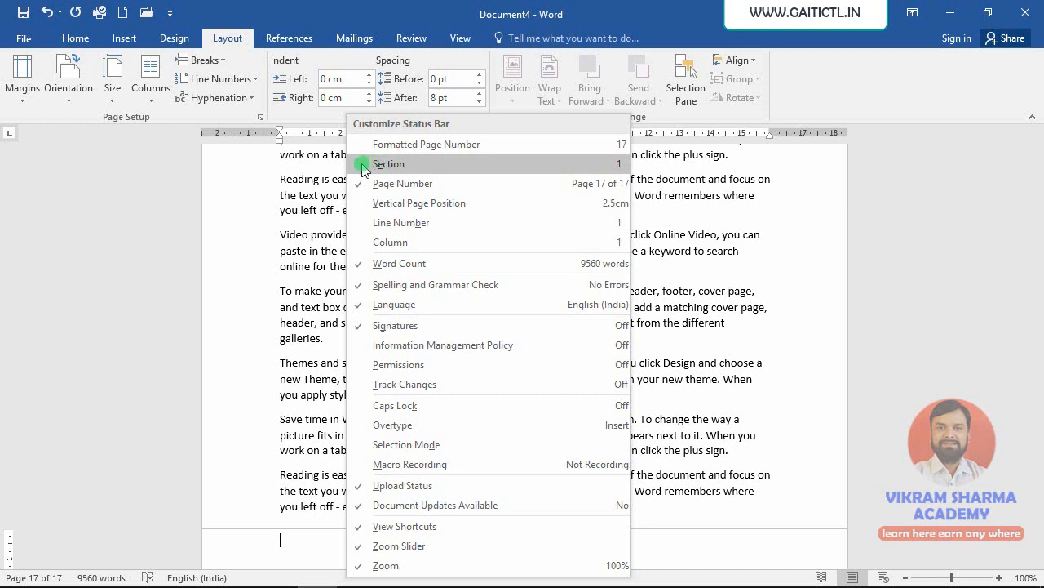
{"action": "left_click", "coordinate": [363, 165]}
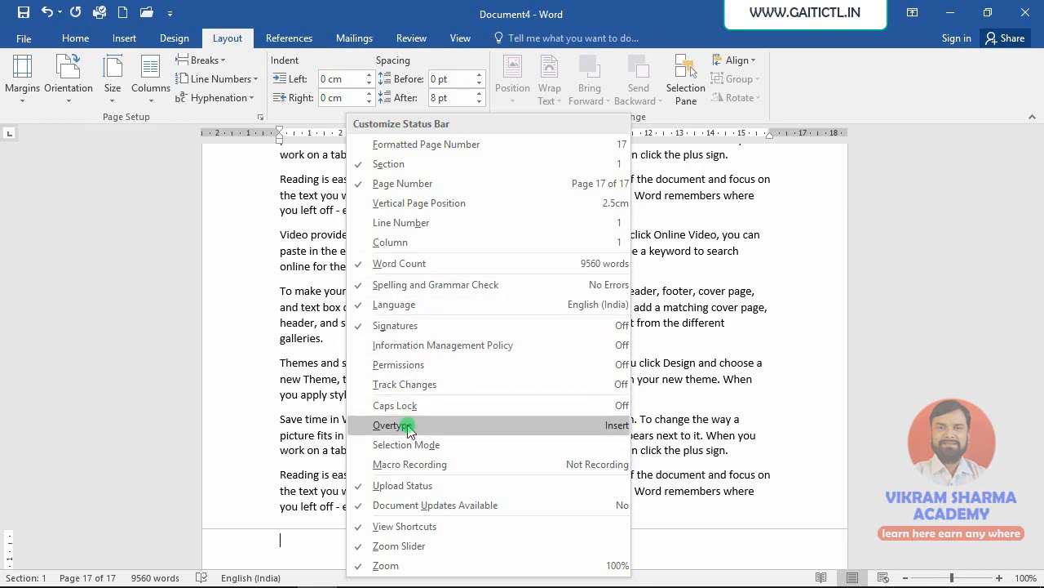
{"action": "left_click", "coordinate": [360, 551]}
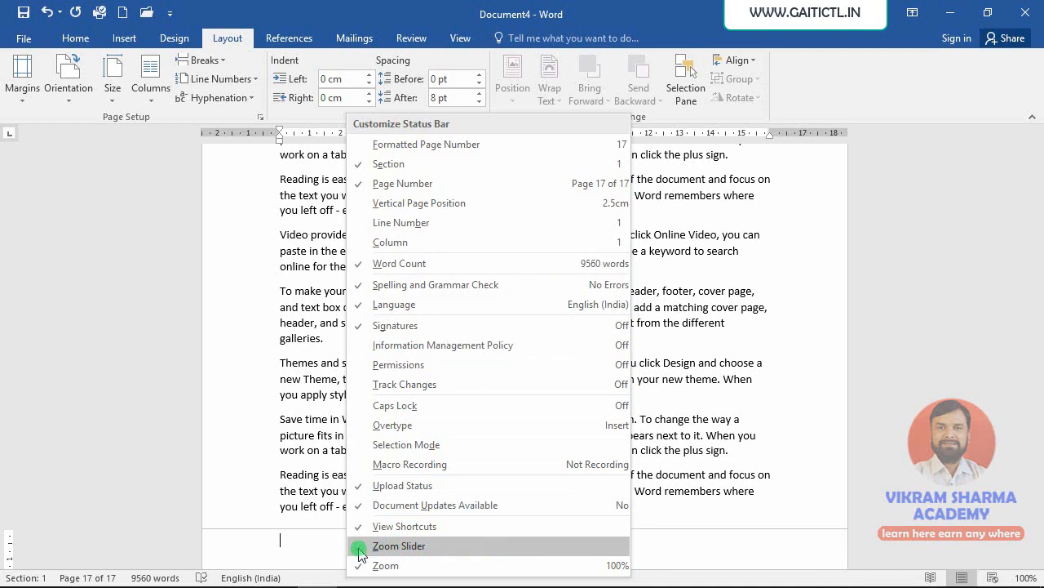
{"action": "left_click", "coordinate": [360, 551]}
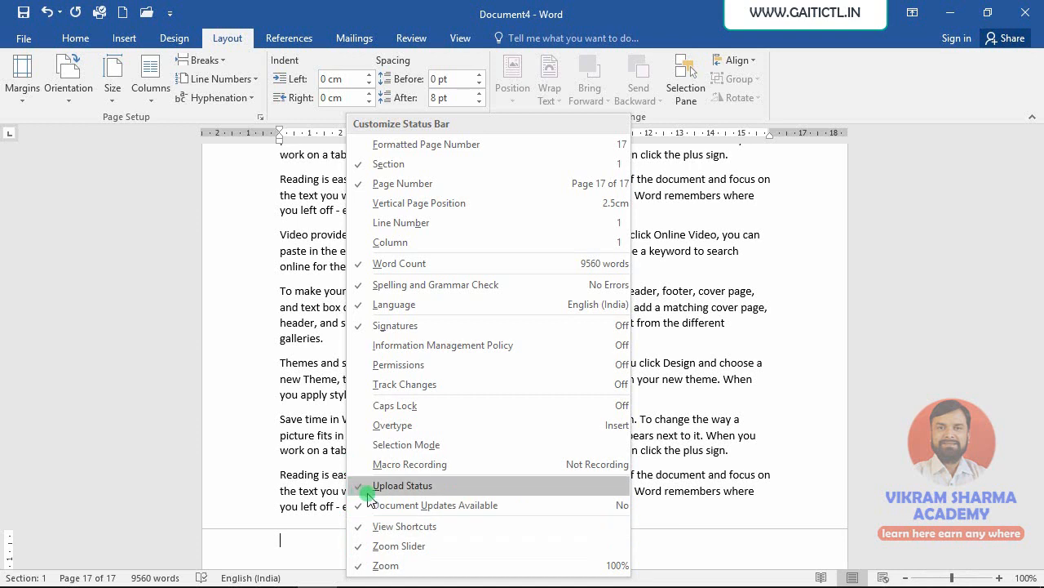
{"action": "left_click", "coordinate": [296, 252]}
- Show the white space between pages
{"action": "scroll", "coordinate": [441, 318], "scroll_direction": "up", "scroll_amount": 20}
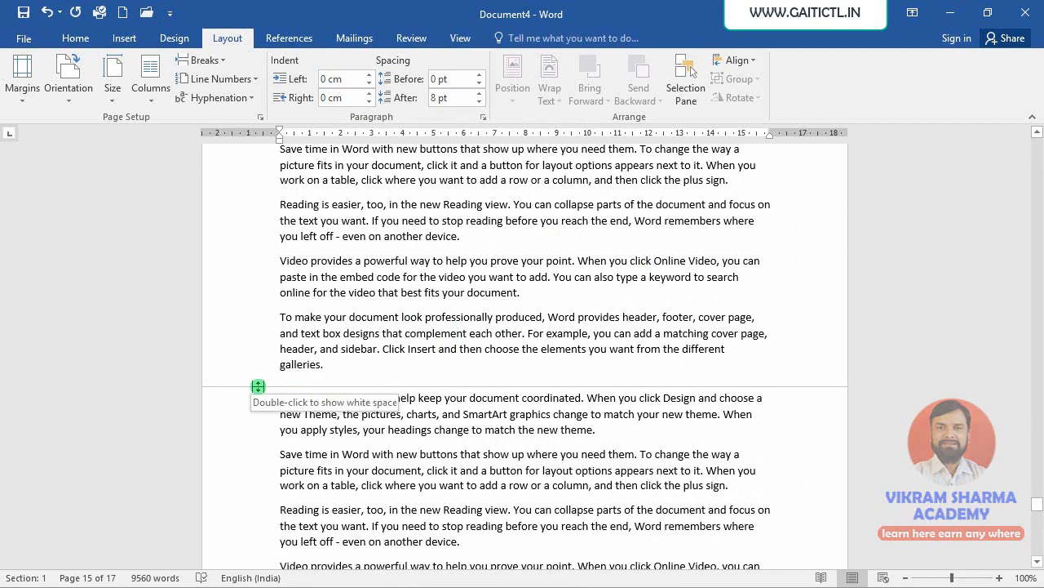
{"action": "double_click", "coordinate": [257, 386]}
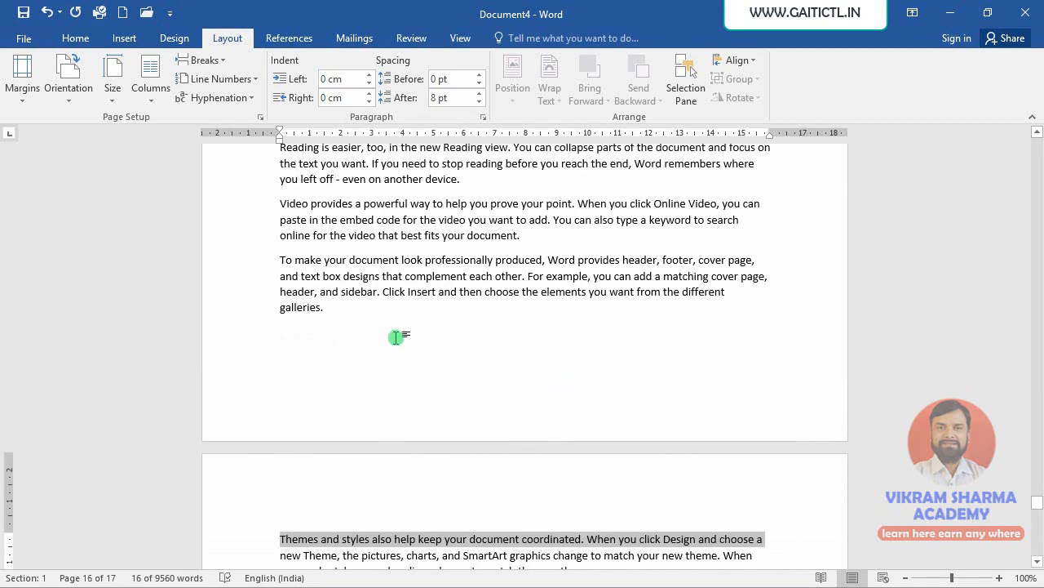
{"action": "left_click", "coordinate": [396, 337]}
{"action": "scroll", "coordinate": [456, 380], "scroll_direction": "down", "scroll_amount": 3}
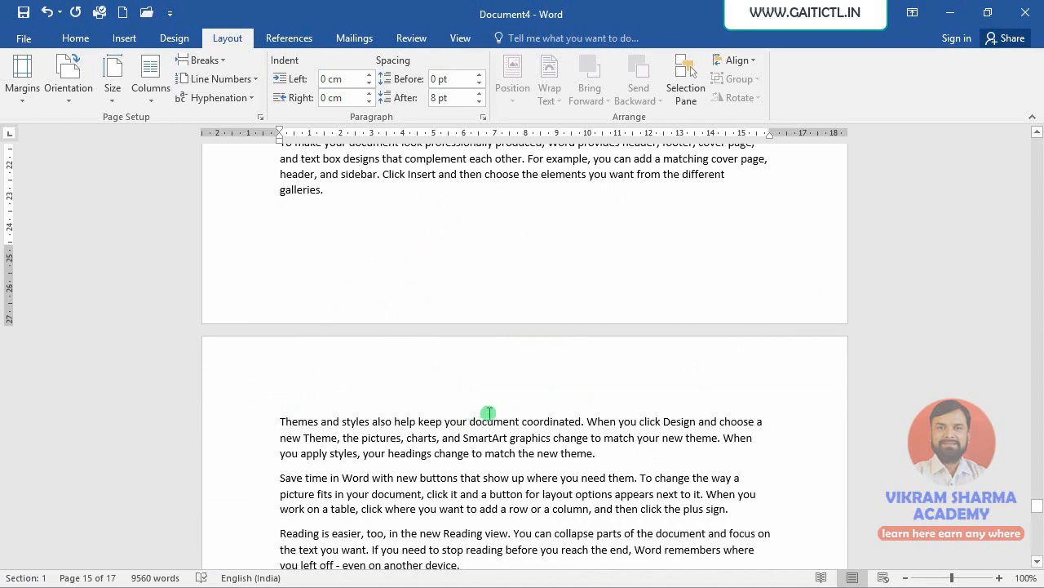
{"action": "scroll", "coordinate": [501, 410], "scroll_direction": "up", "scroll_amount": 18}
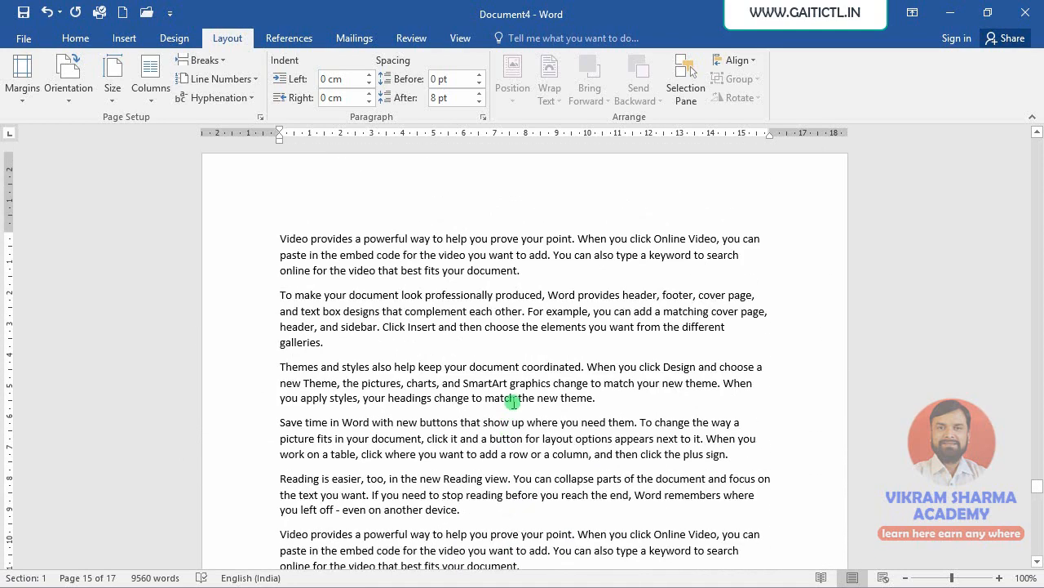
- Zoom the document out to 30%
{"action": "left_click", "coordinate": [906, 577]}
{"action": "left_click", "coordinate": [906, 578]}
{"action": "left_click", "coordinate": [905, 577]}
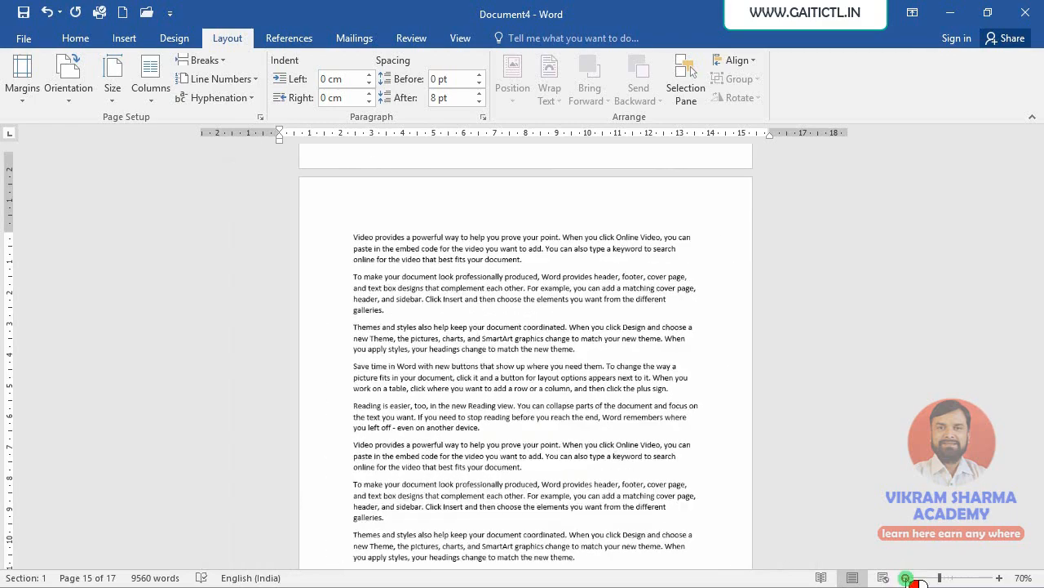
{"action": "left_click", "coordinate": [905, 578]}
{"action": "left_click", "coordinate": [905, 578]}
{"action": "left_click", "coordinate": [906, 578]}
{"action": "left_click", "coordinate": [906, 578]}
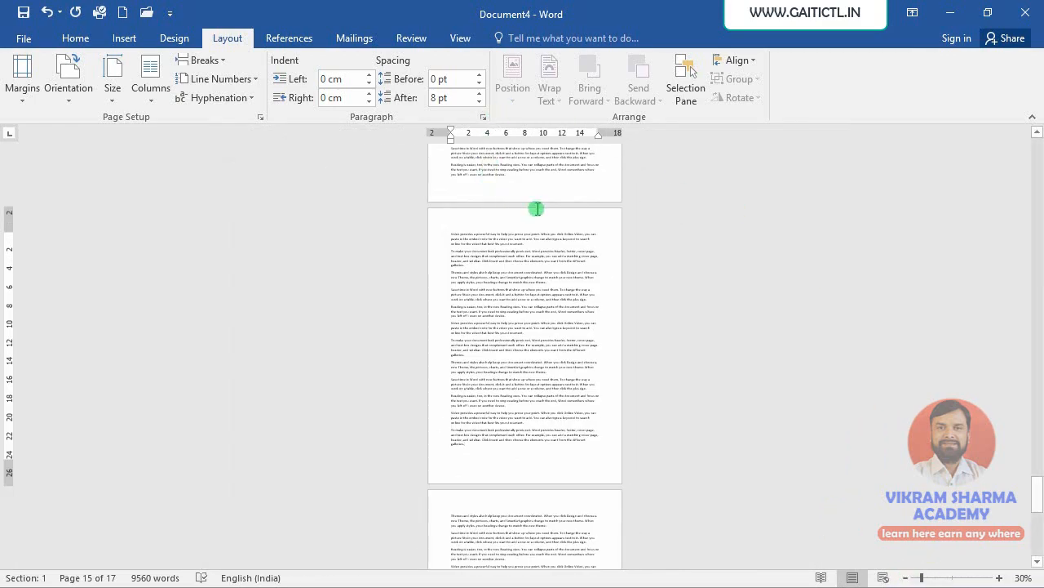
{"action": "scroll", "coordinate": [537, 209], "scroll_direction": "up", "scroll_amount": 1}
- Switch to the Multiple Pages view and set the zoom to 50%
{"action": "left_click", "coordinate": [462, 39]}
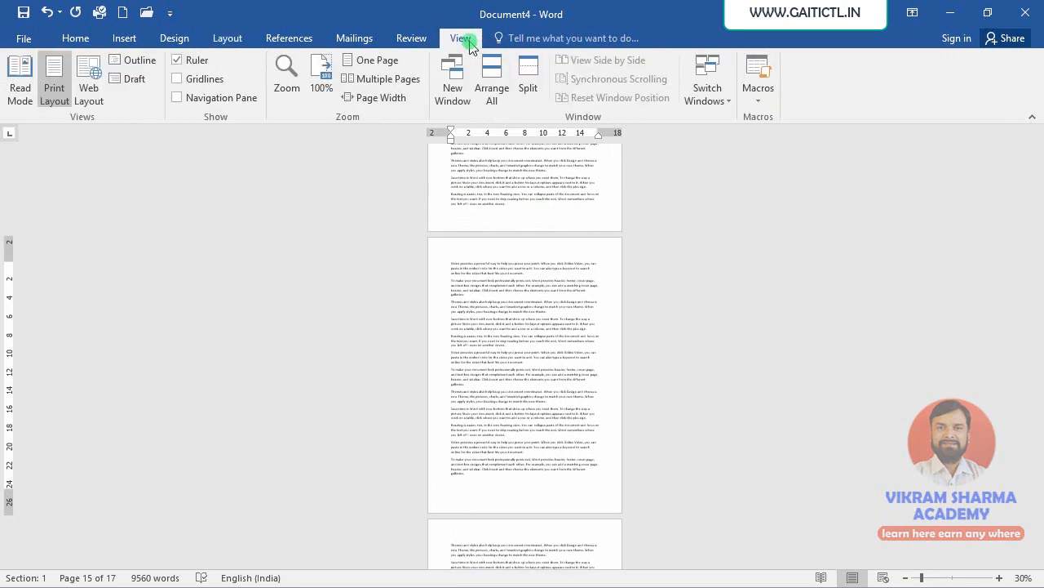
{"action": "left_click", "coordinate": [348, 82]}
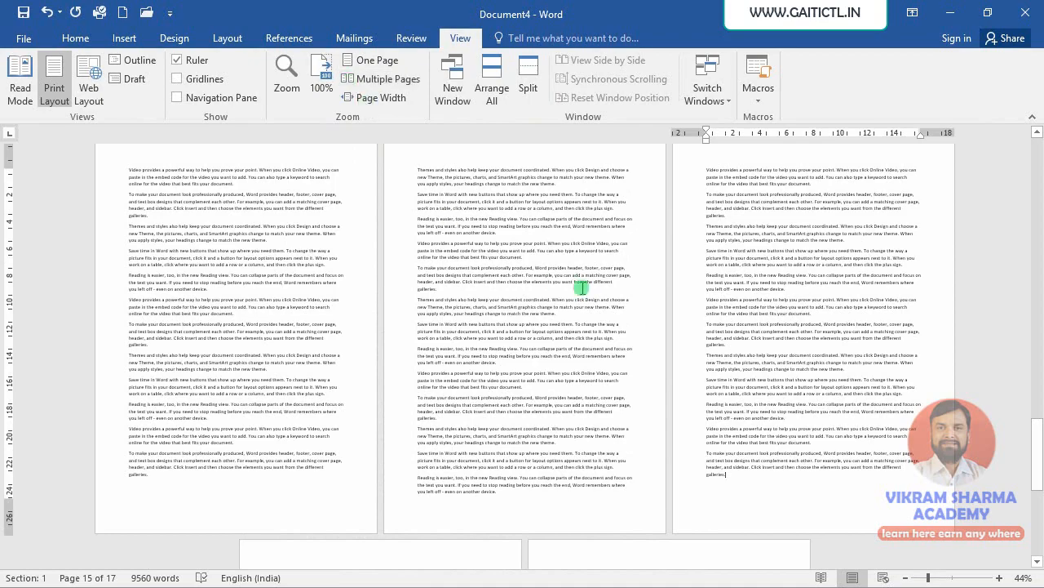
{"action": "scroll", "coordinate": [583, 286], "scroll_direction": "down", "scroll_amount": 5}
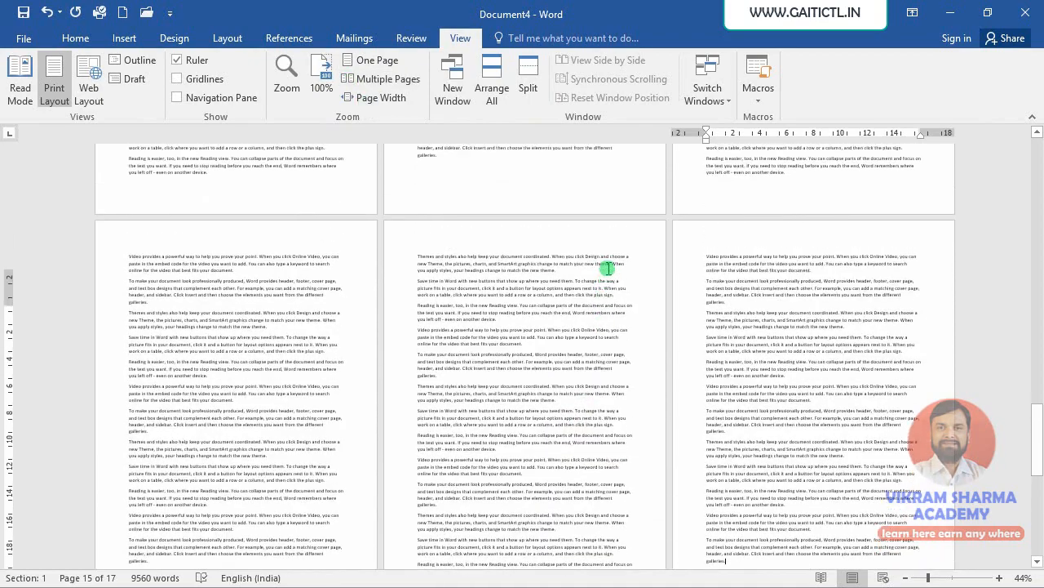
{"action": "scroll", "coordinate": [608, 268], "scroll_direction": "up", "scroll_amount": 10}
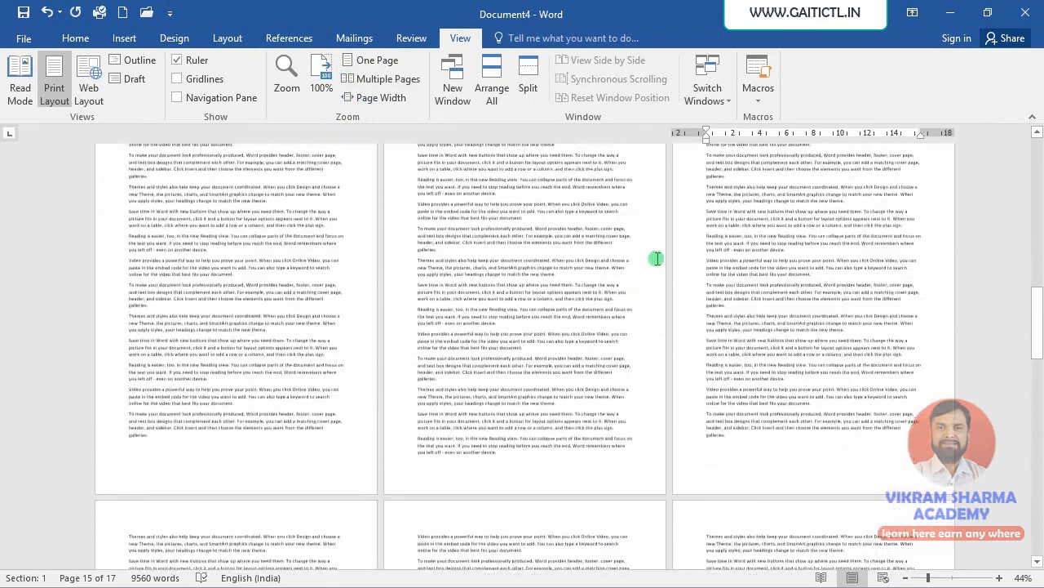
{"action": "scroll", "coordinate": [657, 258], "scroll_direction": "up", "scroll_amount": 3}
{"action": "left_click", "coordinate": [1000, 577]}
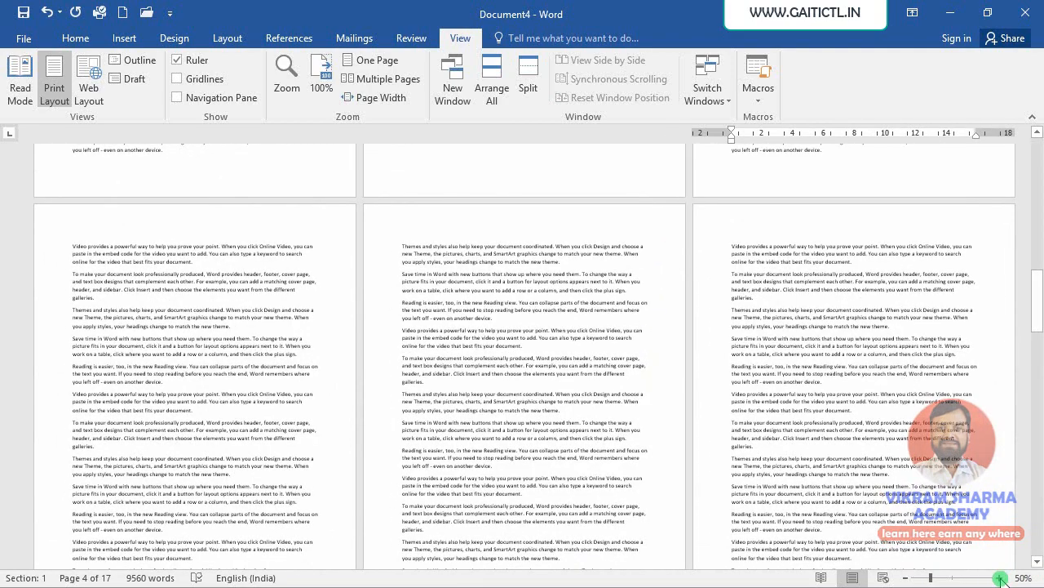
{"action": "scroll", "coordinate": [364, 442], "scroll_direction": "up", "scroll_amount": 6}
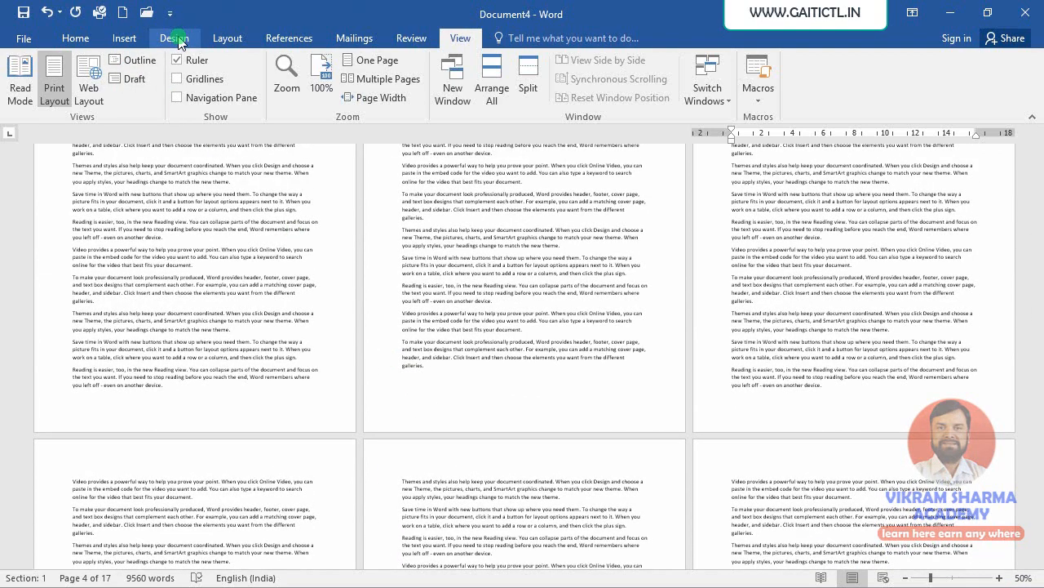
- Apply a red apple art page border to the whole document
{"action": "left_click", "coordinate": [175, 39]}
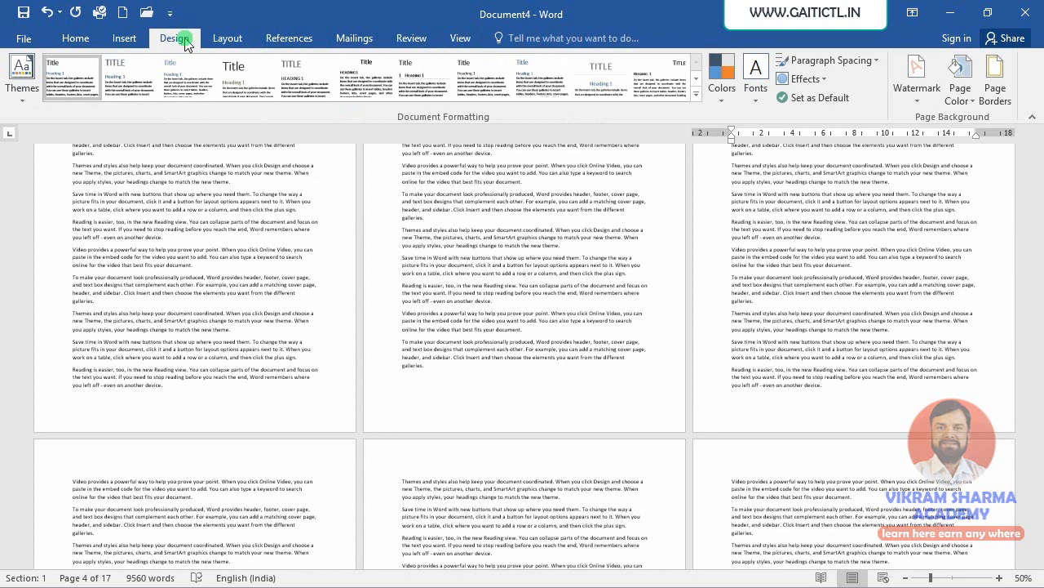
{"action": "left_click", "coordinate": [995, 86]}
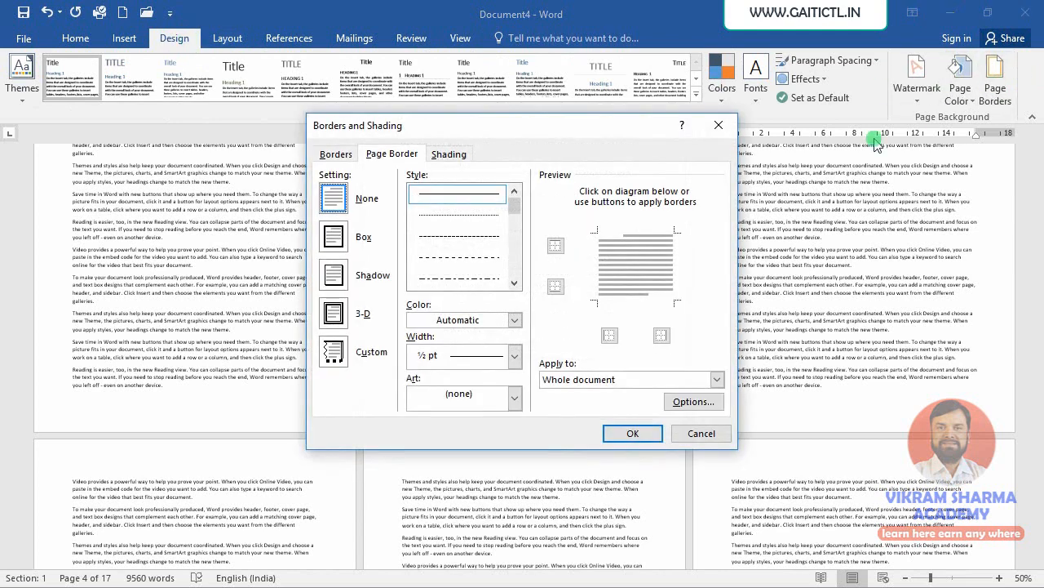
{"action": "left_click", "coordinate": [457, 321]}
{"action": "left_click", "coordinate": [457, 321]}
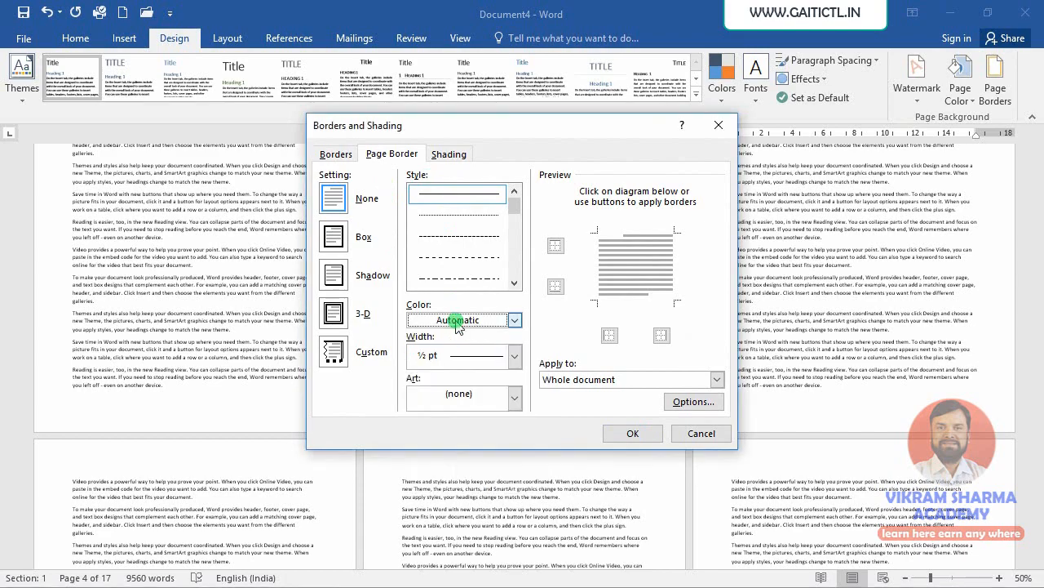
{"action": "left_click", "coordinate": [457, 395]}
{"action": "left_click", "coordinate": [441, 445]}
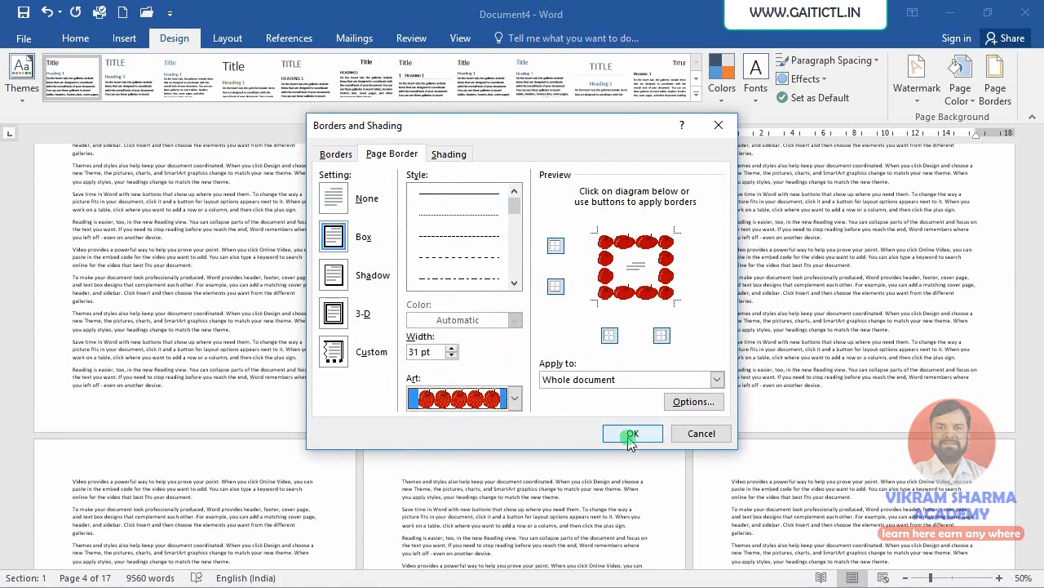
{"action": "left_click", "coordinate": [623, 432]}
{"action": "scroll", "coordinate": [623, 431], "scroll_direction": "down", "scroll_amount": 3}
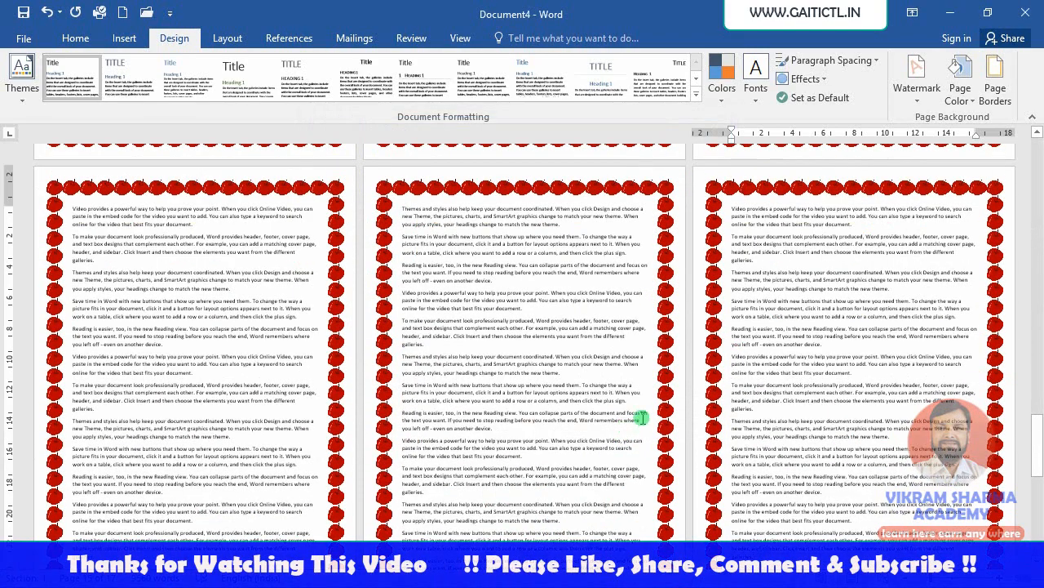
{"action": "scroll", "coordinate": [641, 410], "scroll_direction": "down", "scroll_amount": 6}
{"action": "scroll", "coordinate": [670, 456], "scroll_direction": "up", "scroll_amount": 10}
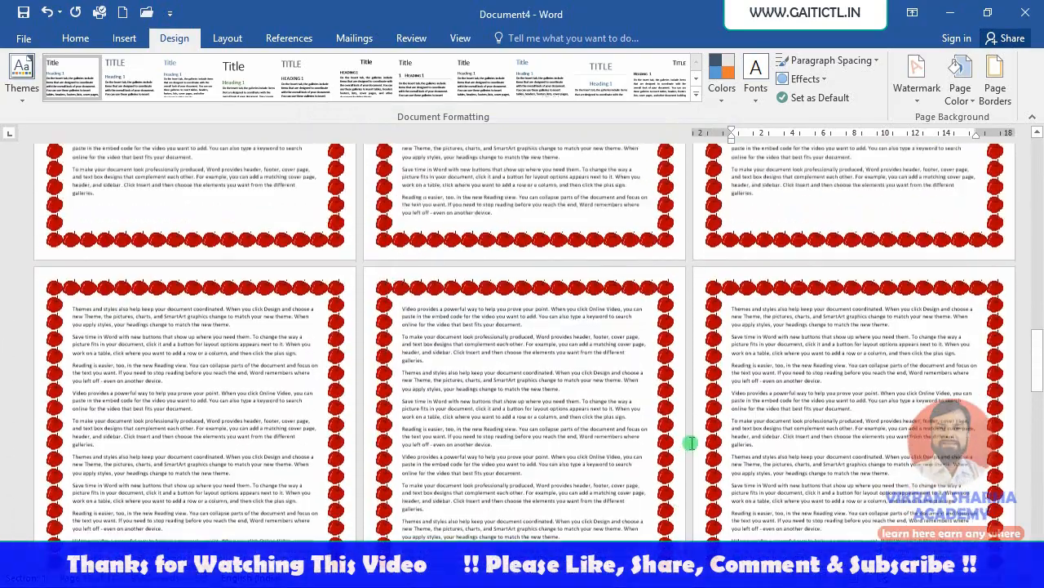
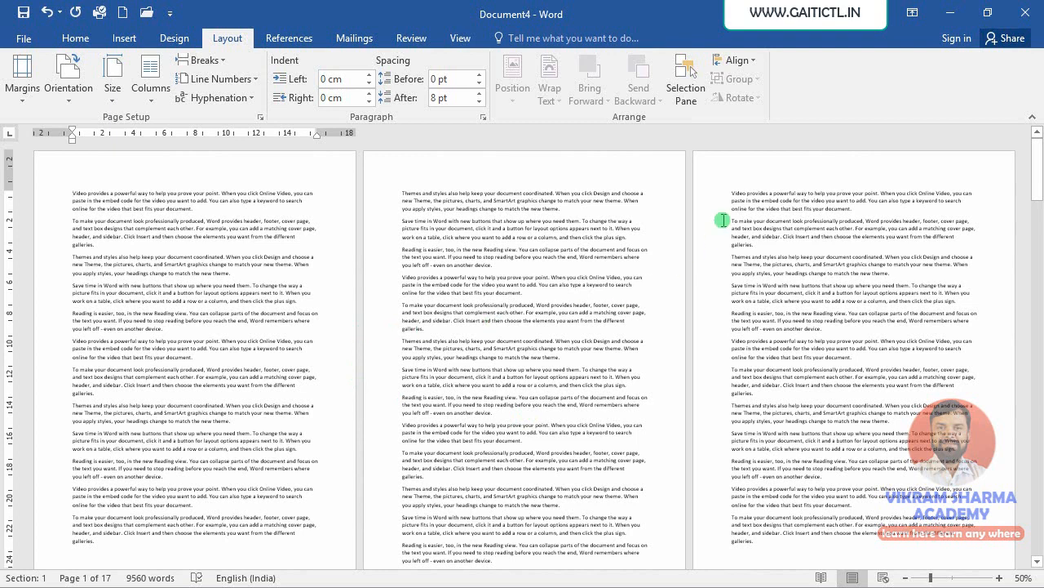
- Insert a Next Page section break at the start of the third page
{"action": "left_click", "coordinate": [729, 193]}
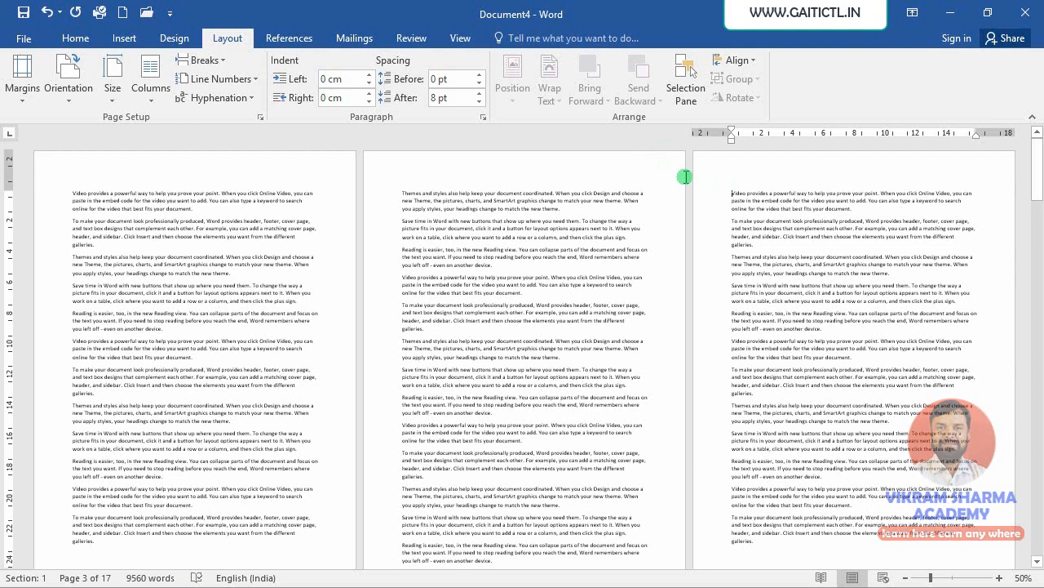
{"action": "left_click", "coordinate": [218, 63]}
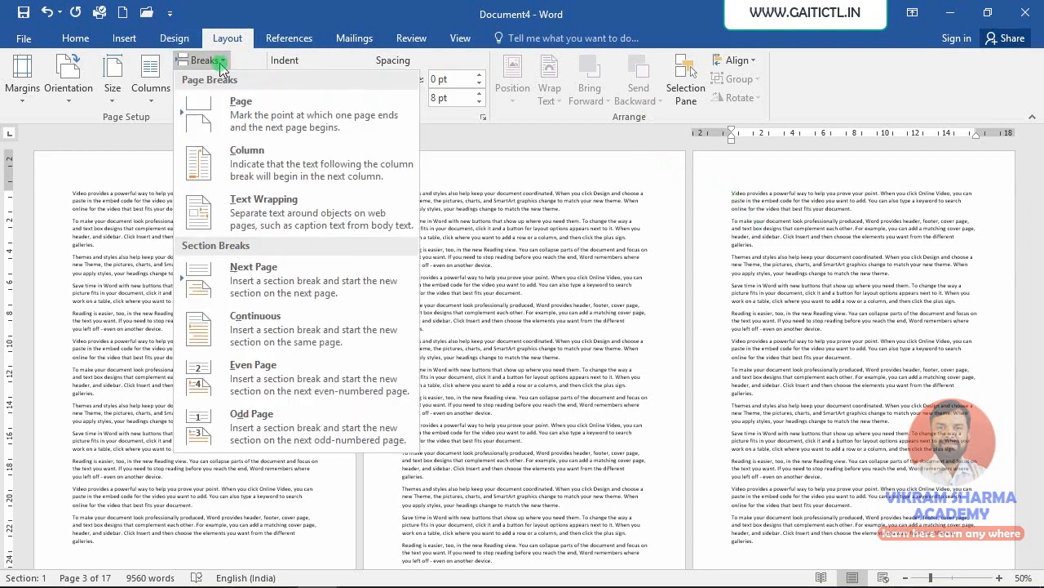
{"action": "left_click", "coordinate": [209, 288]}
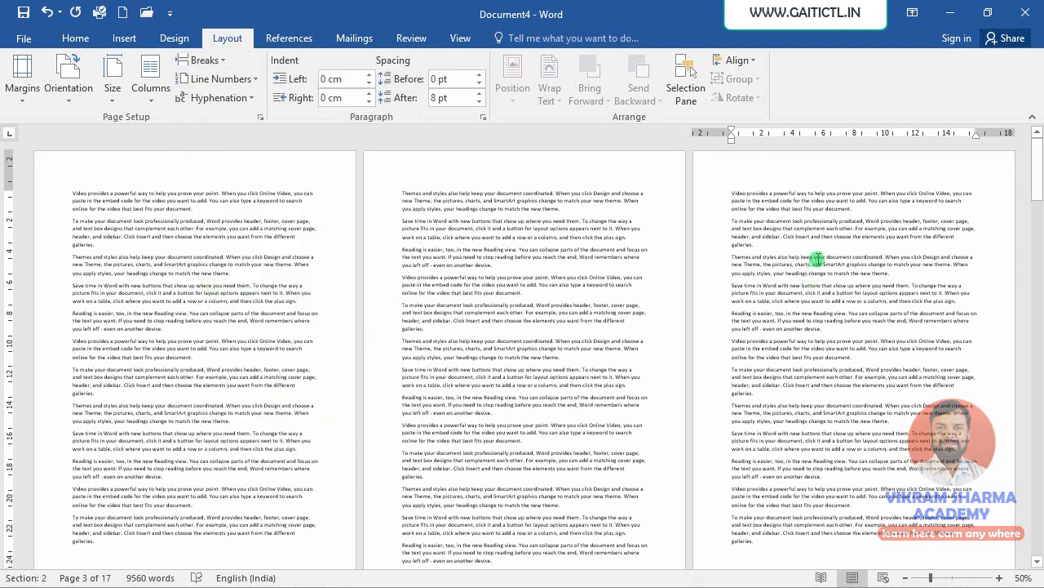
- Change the first section's page orientation to Landscape
{"action": "left_click", "coordinate": [485, 291]}
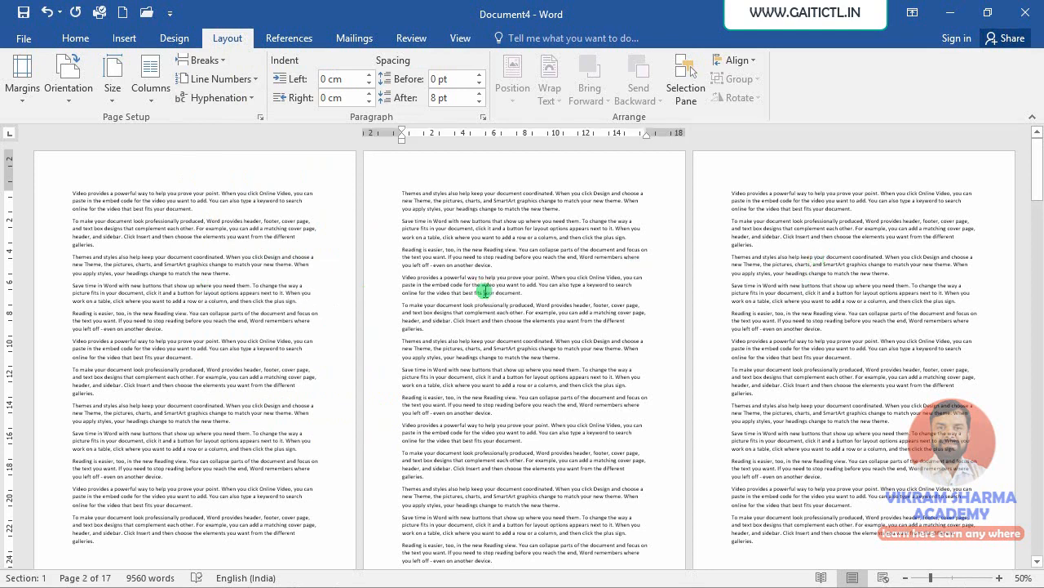
{"action": "left_click", "coordinate": [244, 239]}
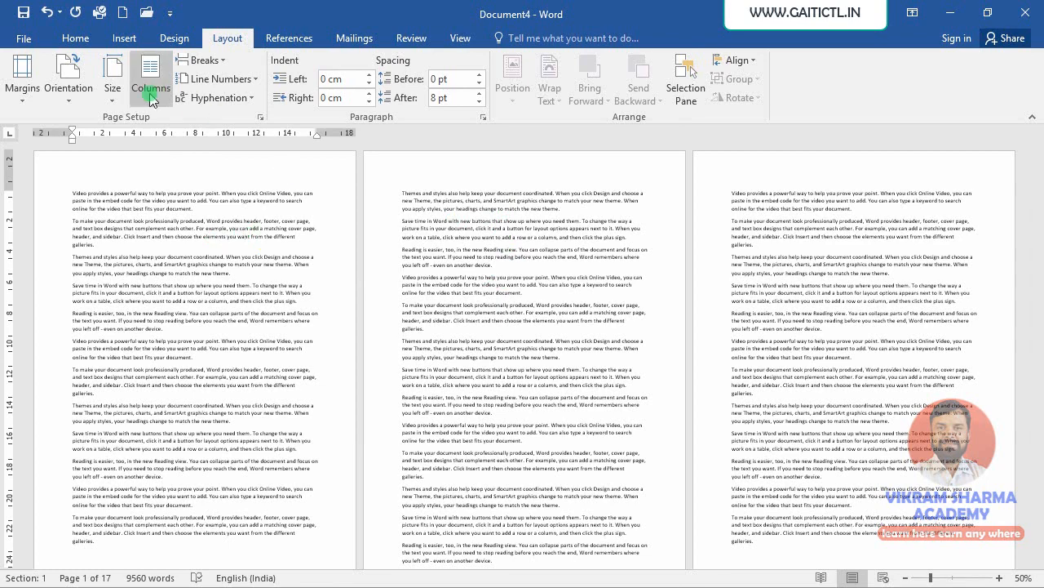
{"action": "left_click", "coordinate": [67, 100]}
{"action": "left_click", "coordinate": [77, 161]}
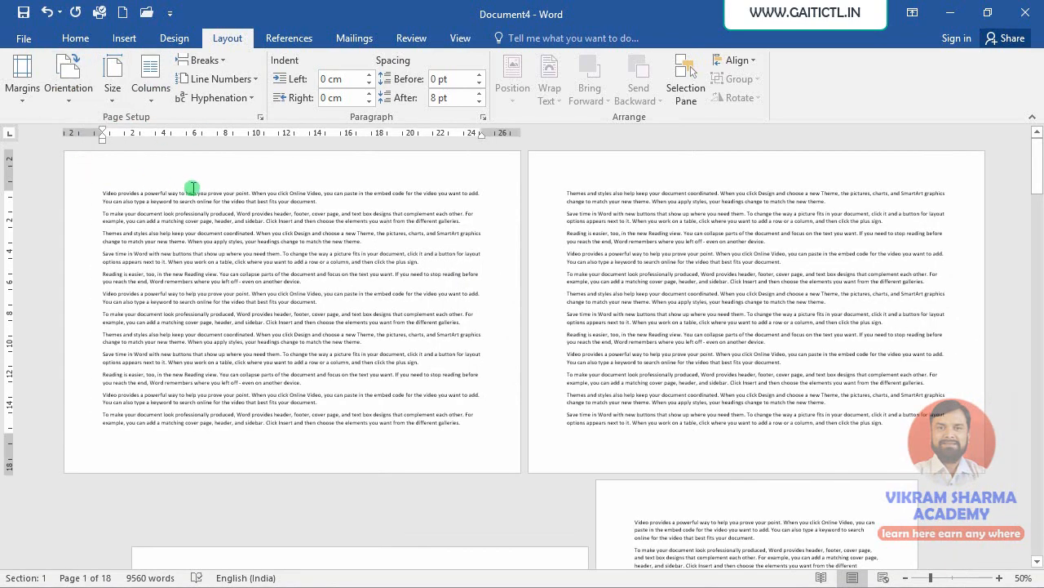
- Insert another Next Page section break at the start of page 7
{"action": "scroll", "coordinate": [196, 186], "scroll_direction": "down", "scroll_amount": 5}
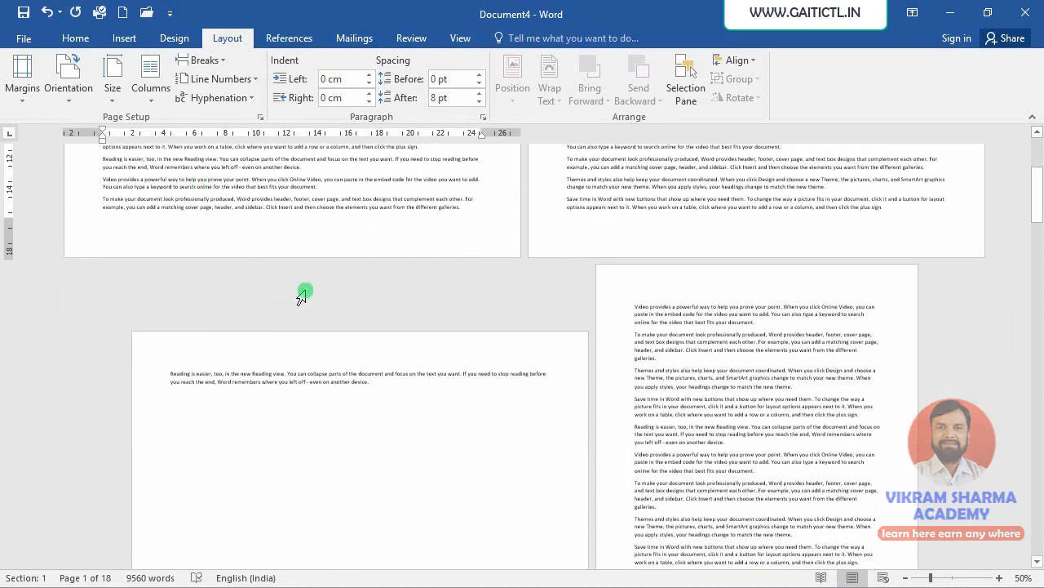
{"action": "scroll", "coordinate": [306, 280], "scroll_direction": "down", "scroll_amount": 5}
{"action": "scroll", "coordinate": [473, 294], "scroll_direction": "up", "scroll_amount": 2}
{"action": "scroll", "coordinate": [484, 302], "scroll_direction": "up", "scroll_amount": 5}
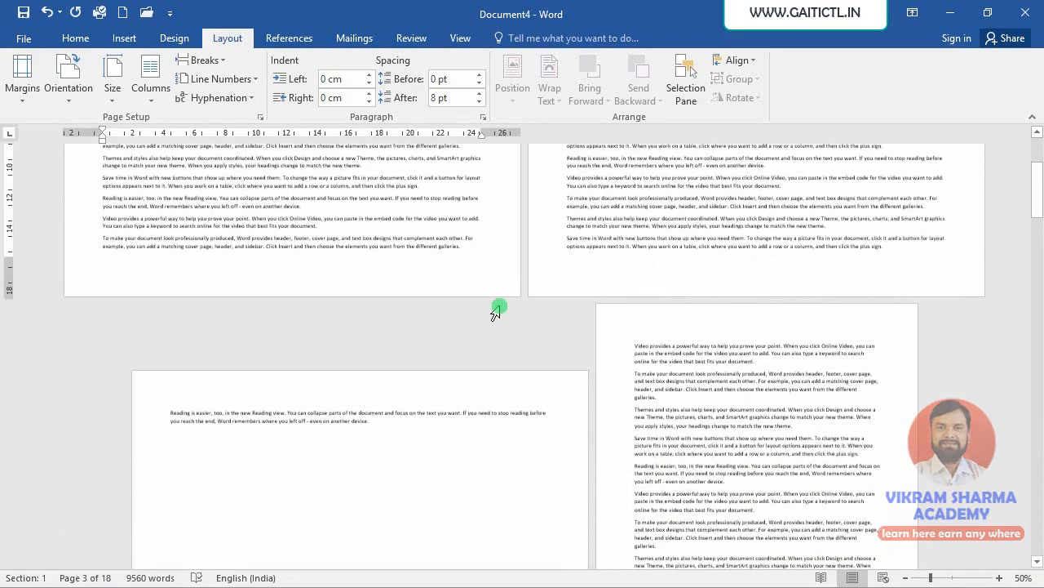
{"action": "scroll", "coordinate": [744, 500], "scroll_direction": "down", "scroll_amount": 5}
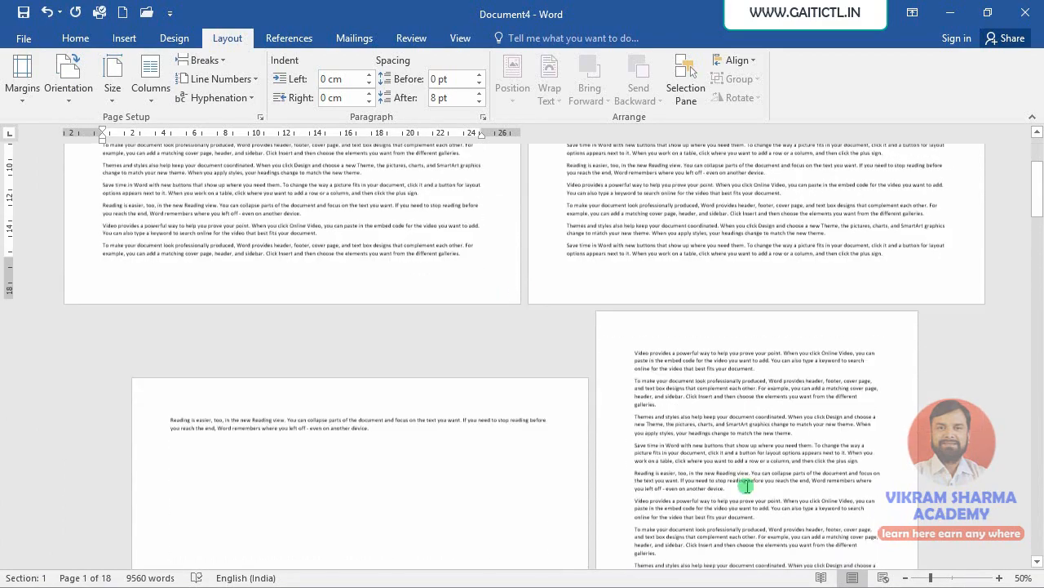
{"action": "scroll", "coordinate": [757, 402], "scroll_direction": "down", "scroll_amount": 6}
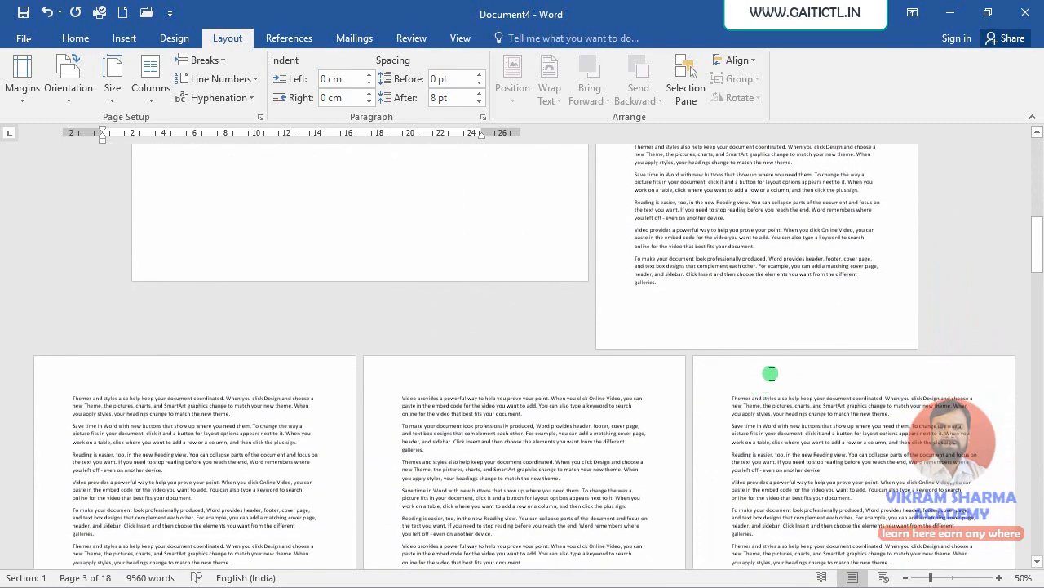
{"action": "scroll", "coordinate": [771, 373], "scroll_direction": "down", "scroll_amount": 2}
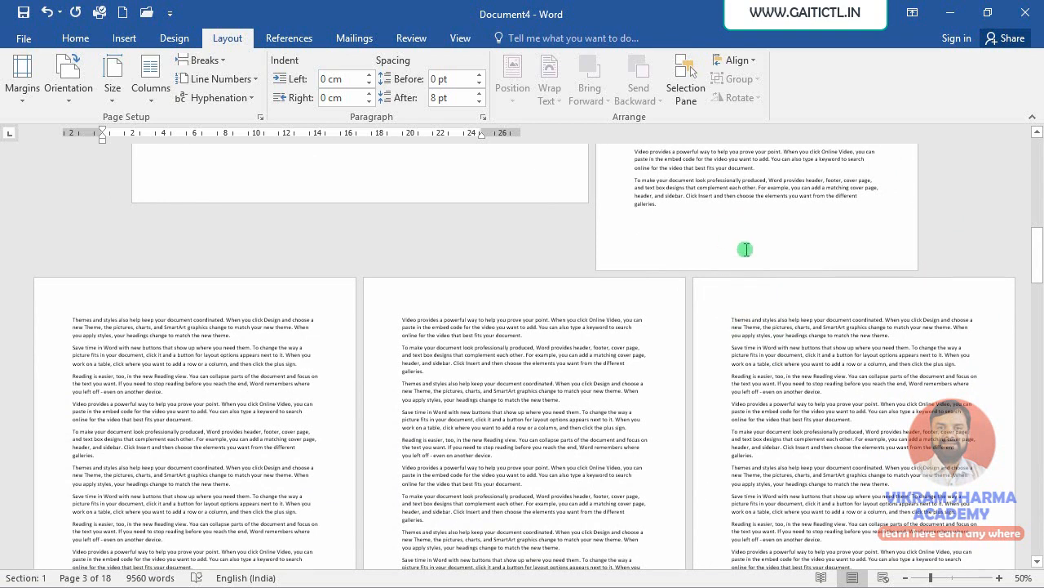
{"action": "left_click", "coordinate": [729, 318]}
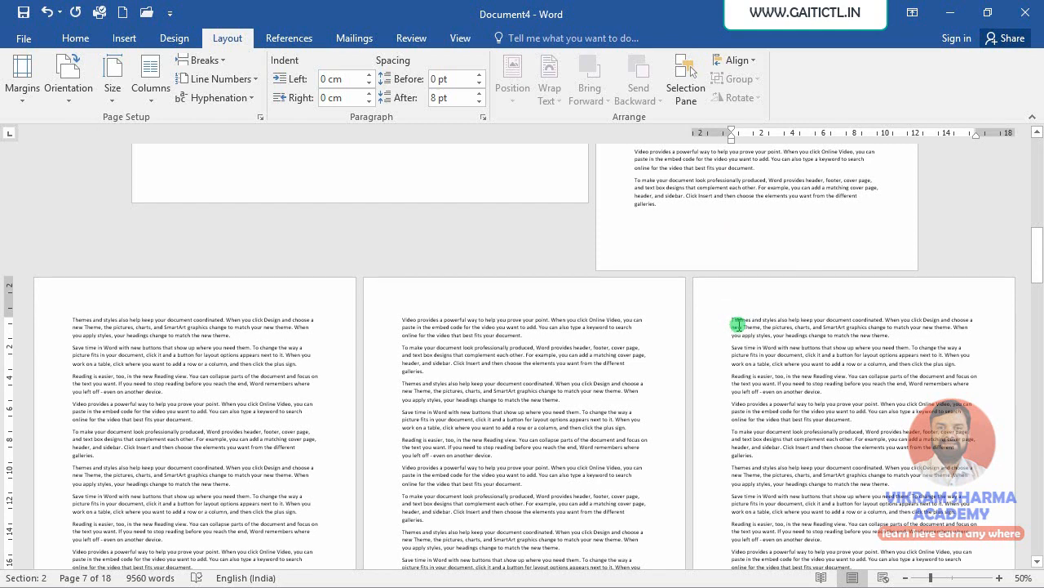
{"action": "left_click", "coordinate": [206, 64]}
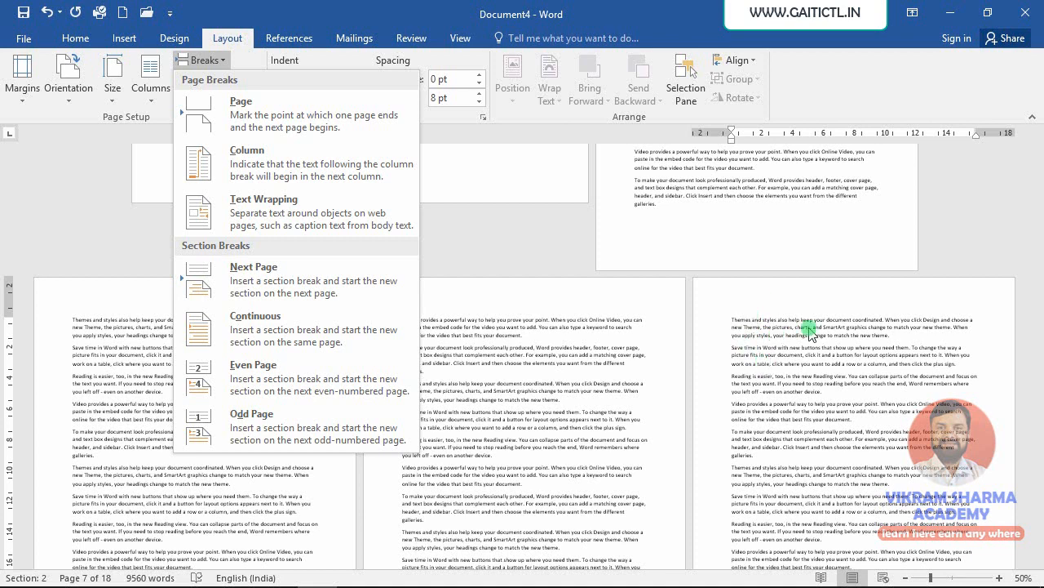
{"action": "left_click", "coordinate": [323, 288]}
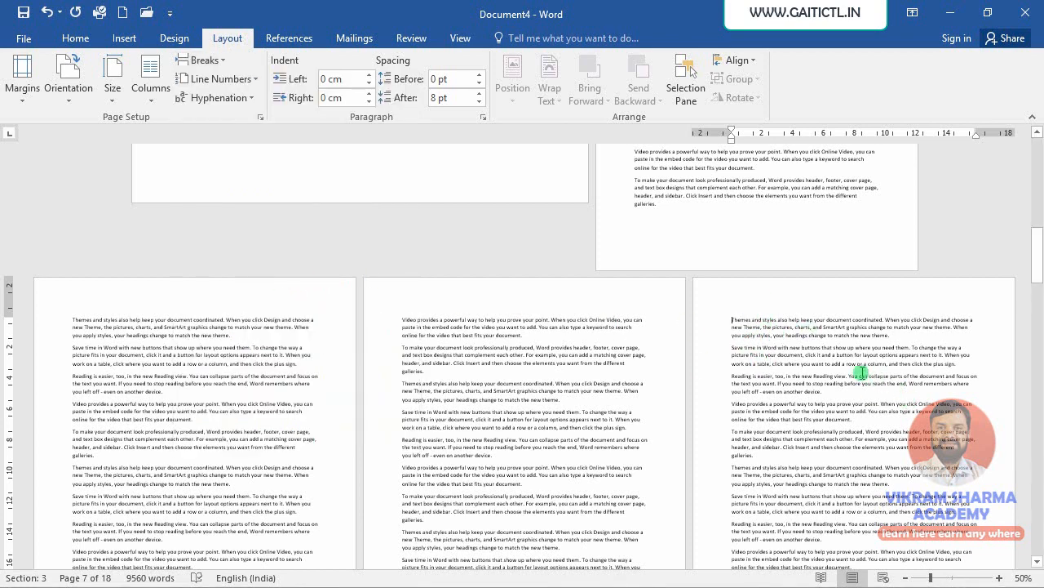
- Change the third section's page orientation to Landscape and zoom out to 20%
{"action": "left_click", "coordinate": [69, 81]}
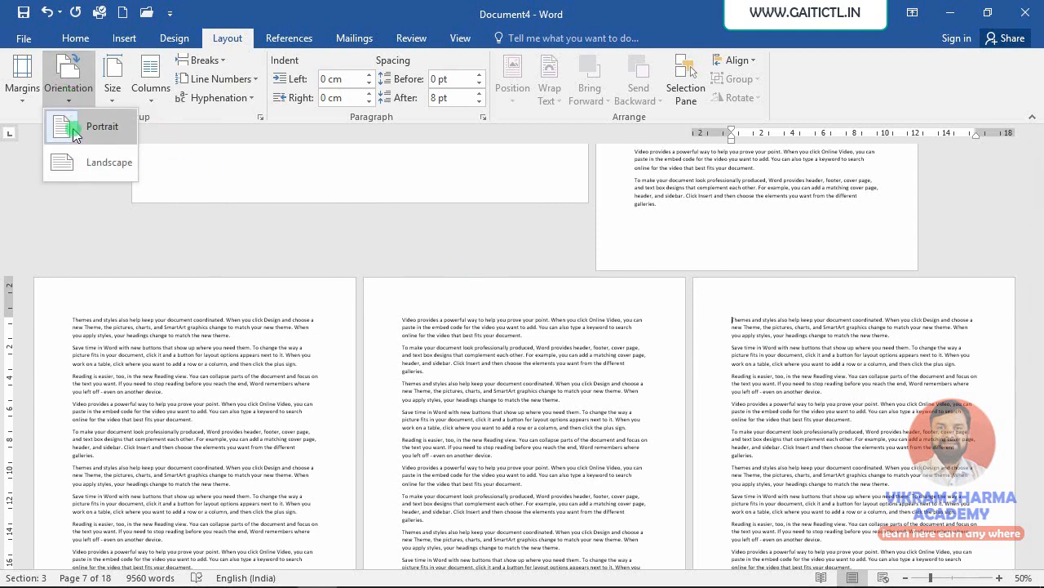
{"action": "left_click", "coordinate": [68, 163]}
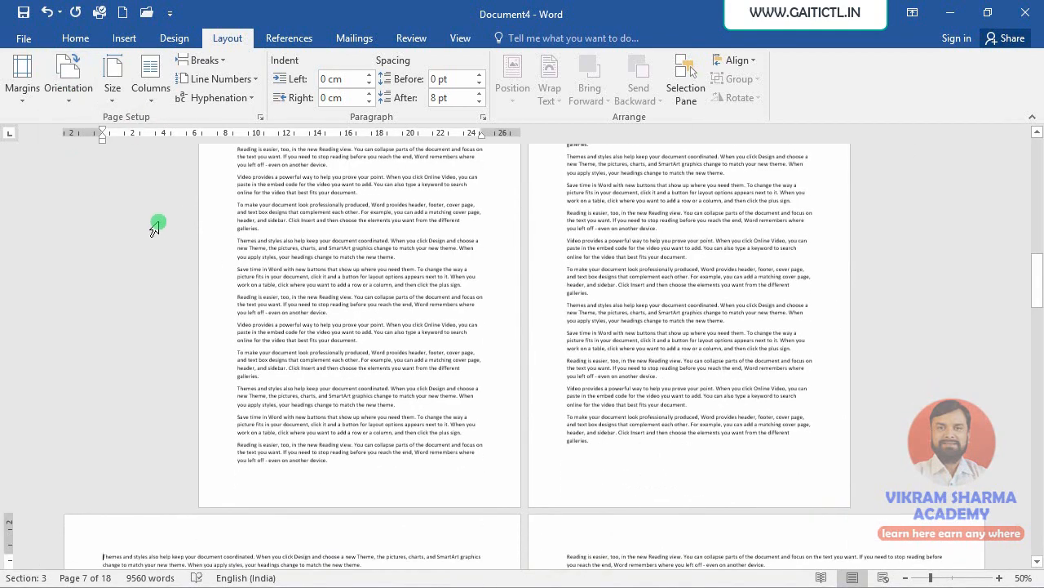
{"action": "left_click", "coordinate": [906, 578]}
{"action": "left_click", "coordinate": [906, 578]}
{"action": "left_click", "coordinate": [906, 578]}
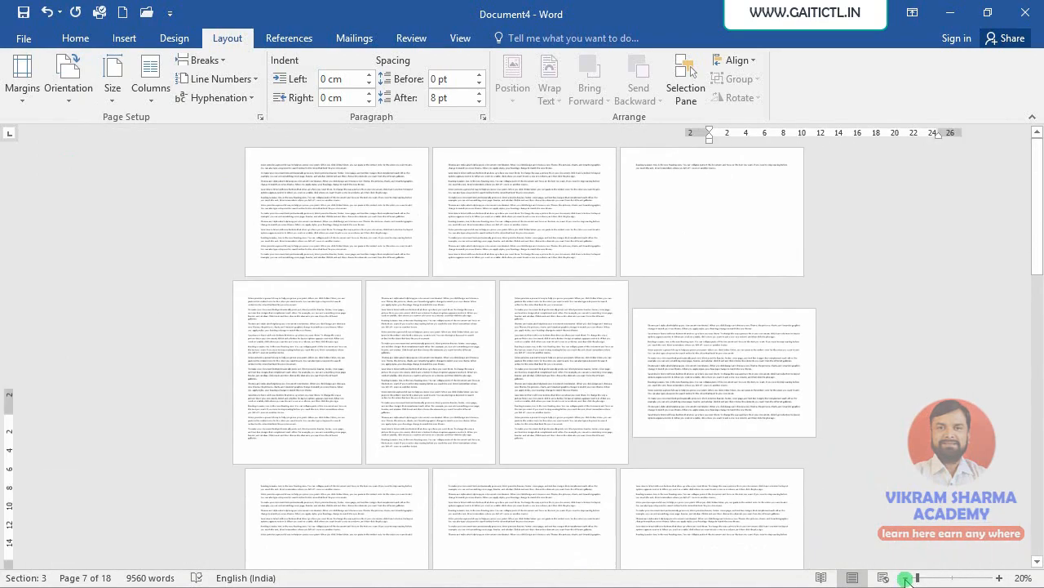
{"action": "scroll", "coordinate": [785, 449], "scroll_direction": "down", "scroll_amount": 1}
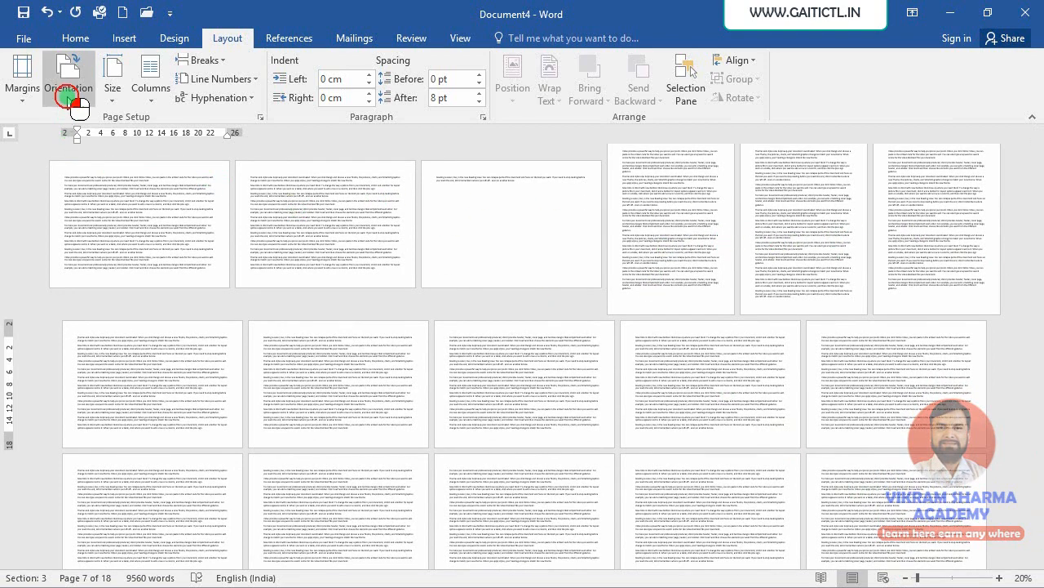
- Apply the red apple art page border to the first section only
{"action": "left_click", "coordinate": [68, 98]}
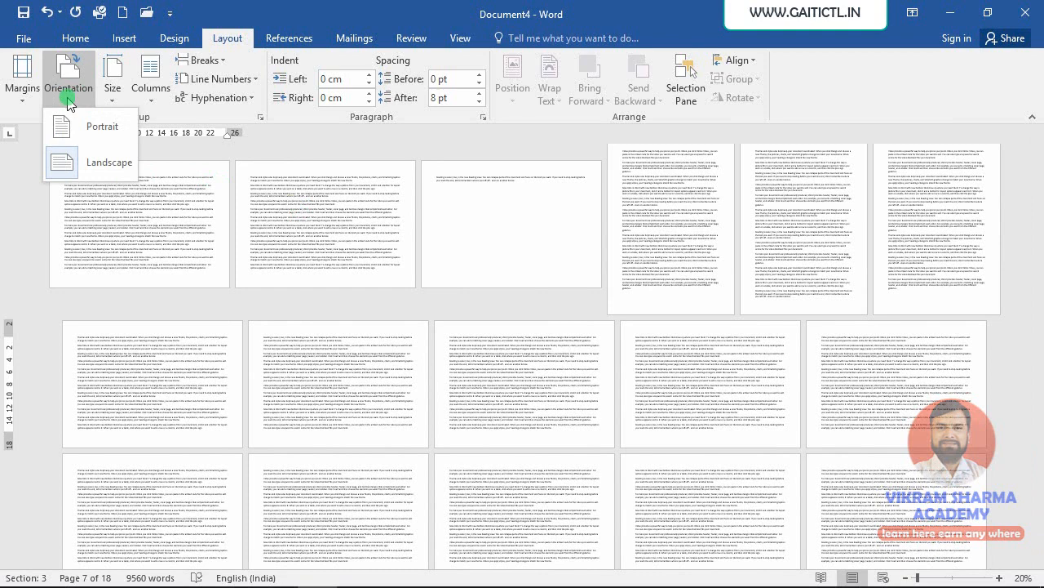
{"action": "left_click", "coordinate": [237, 209]}
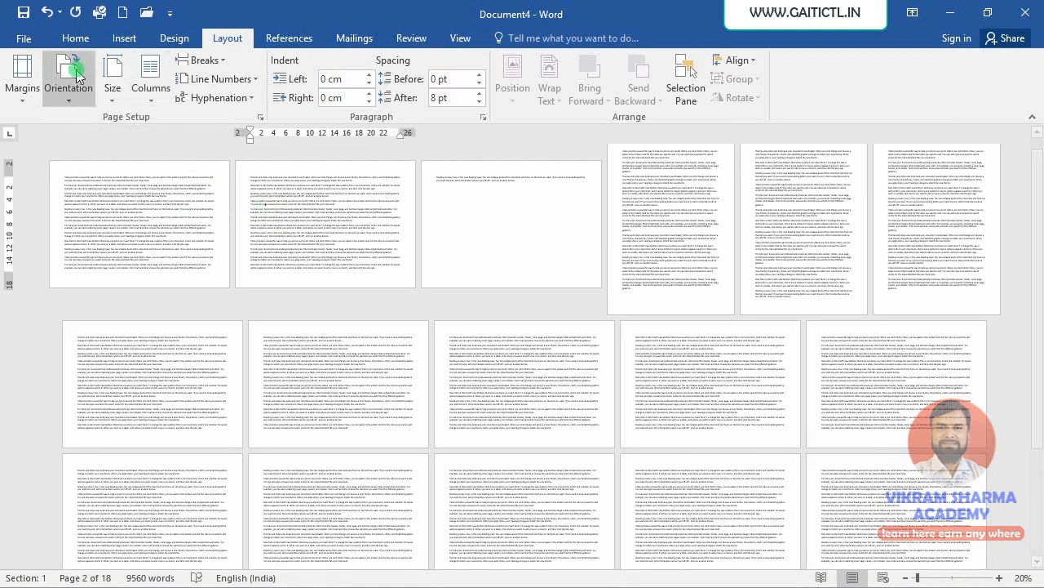
{"action": "left_click", "coordinate": [172, 39]}
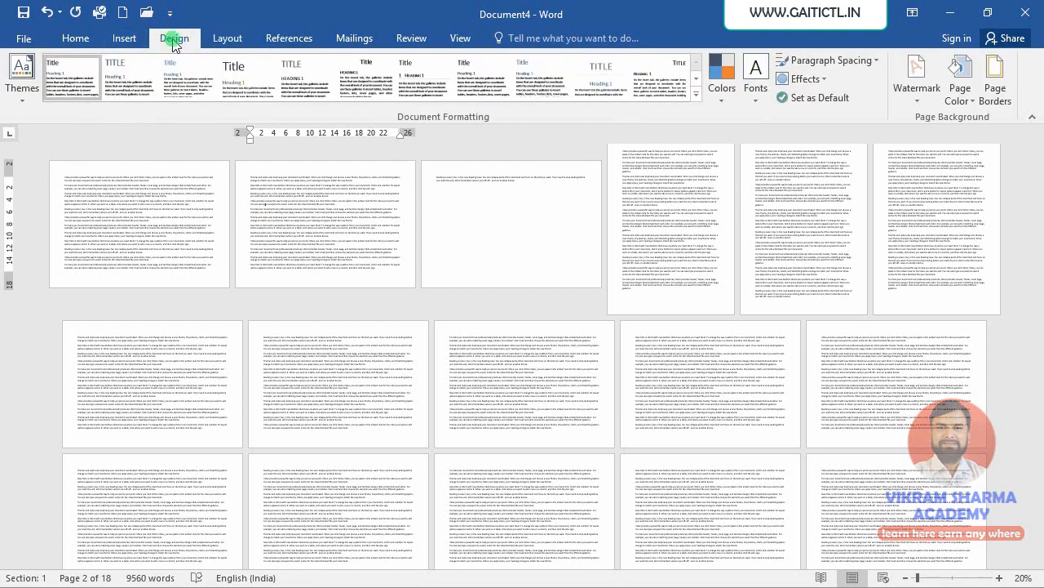
{"action": "left_click", "coordinate": [996, 92]}
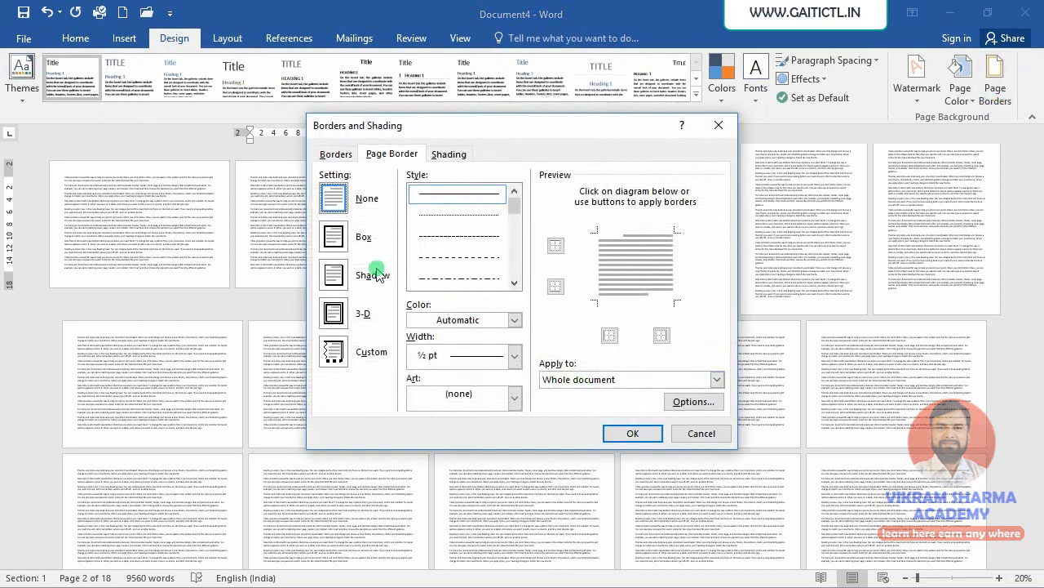
{"action": "left_click", "coordinate": [488, 394]}
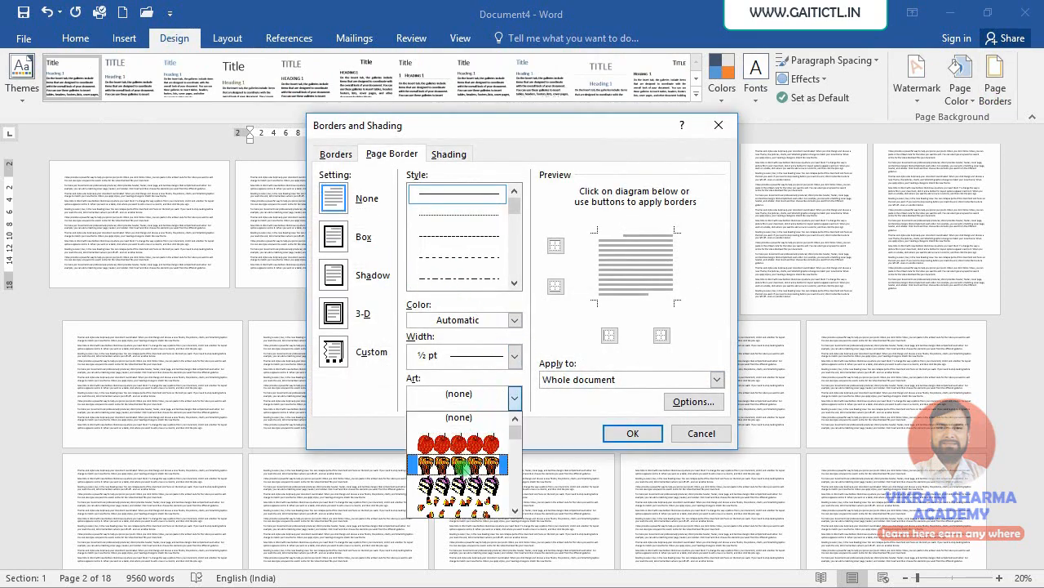
{"action": "left_click", "coordinate": [461, 444]}
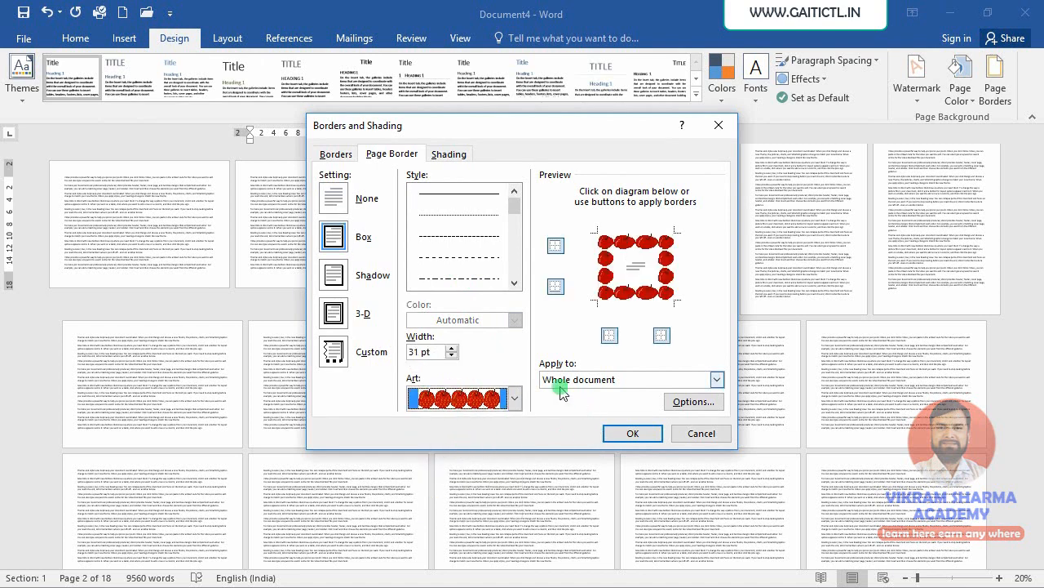
{"action": "left_click", "coordinate": [633, 381]}
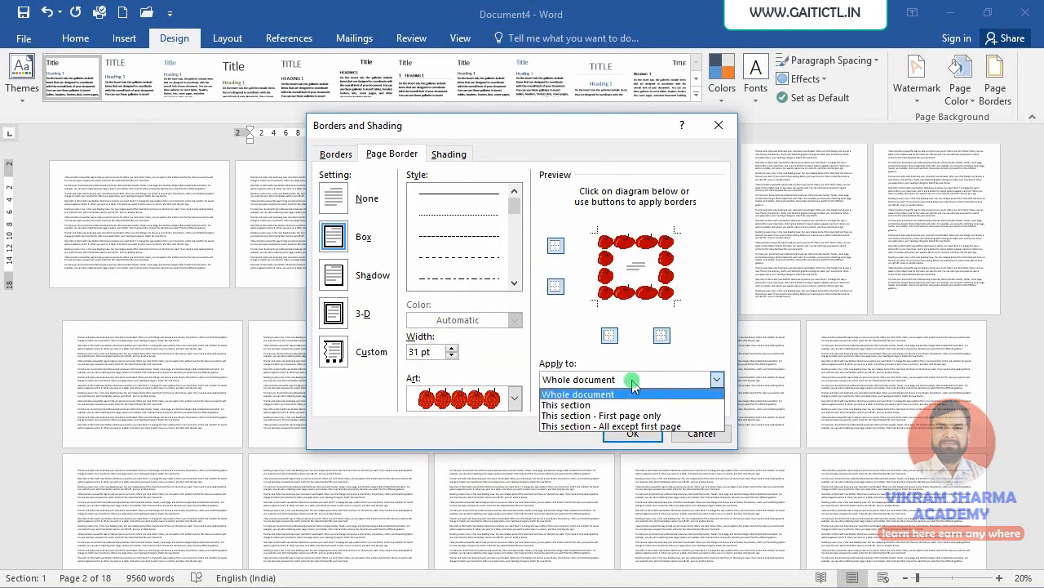
{"action": "left_click", "coordinate": [582, 404]}
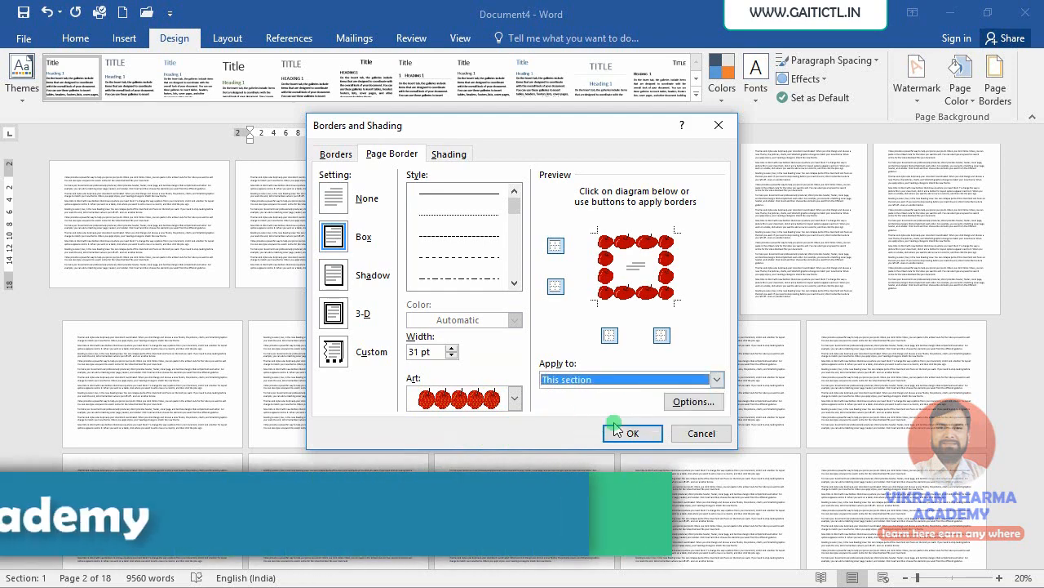
{"action": "left_click", "coordinate": [633, 433]}
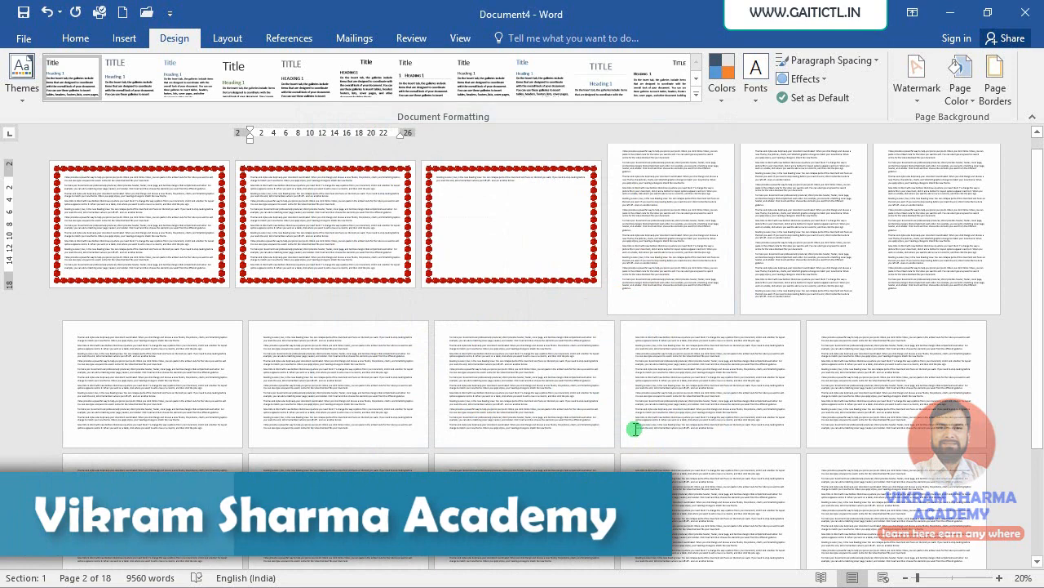
{"action": "left_click", "coordinate": [664, 274]}
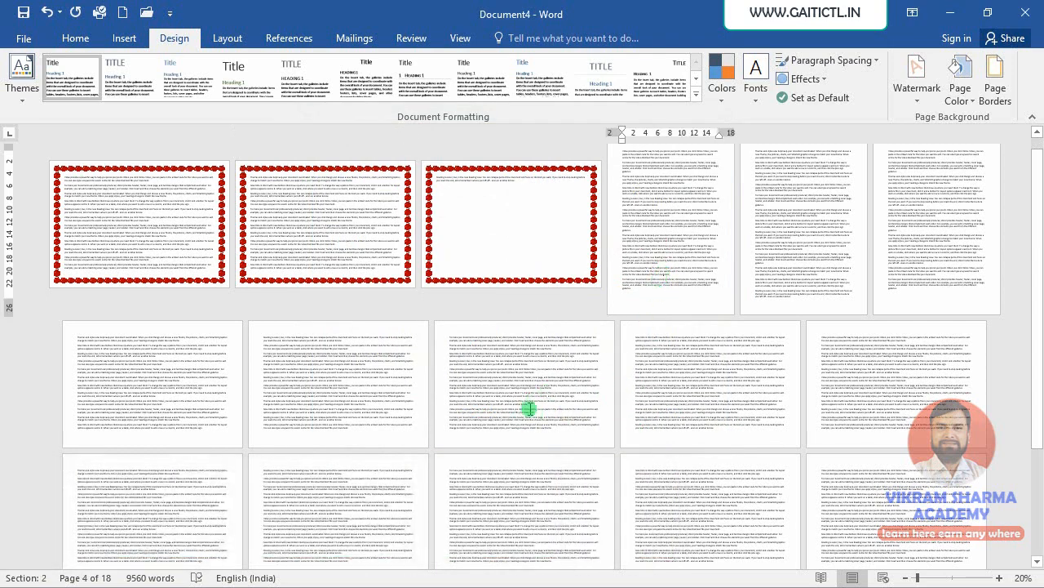
{"action": "left_click", "coordinate": [529, 408]}
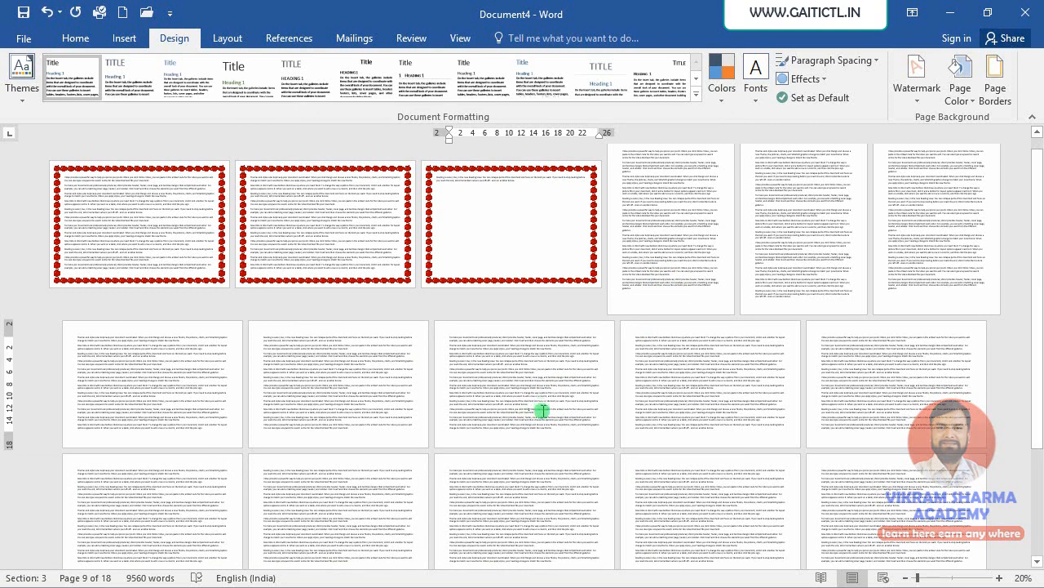
{"action": "left_click", "coordinate": [818, 243]}
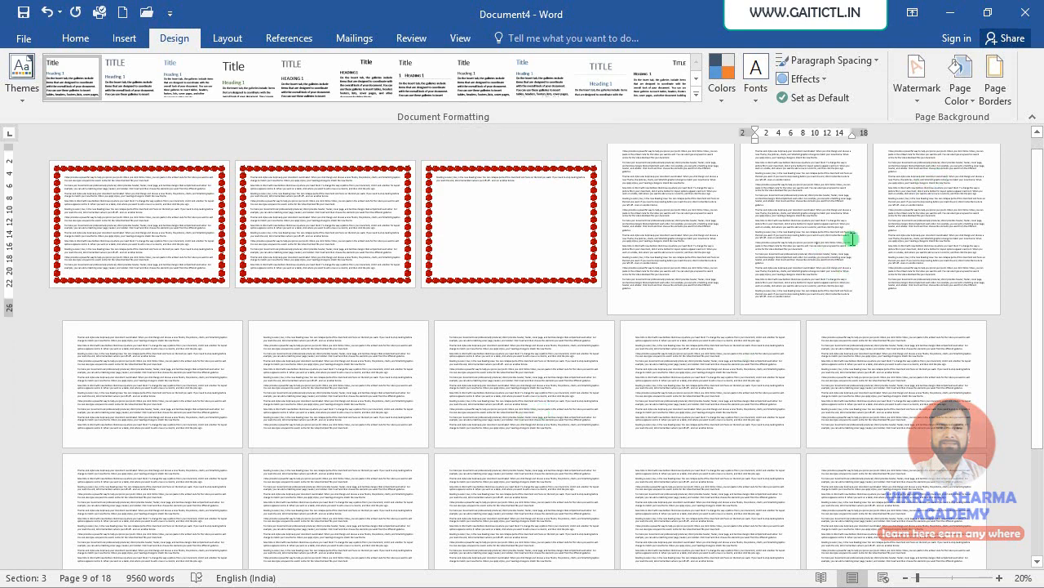
{"action": "left_click", "coordinate": [966, 97]}
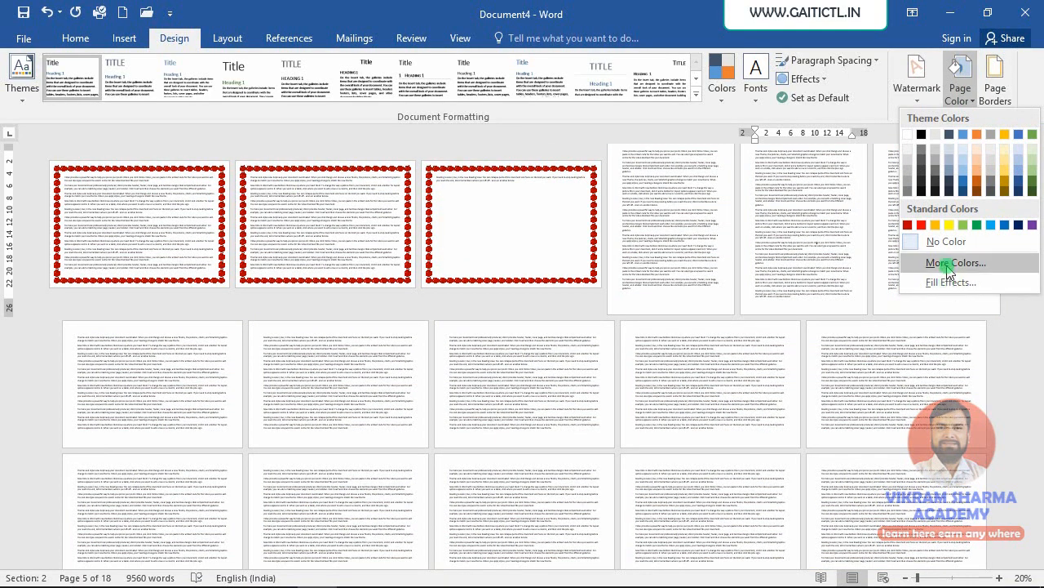
{"action": "left_click", "coordinate": [947, 263]}
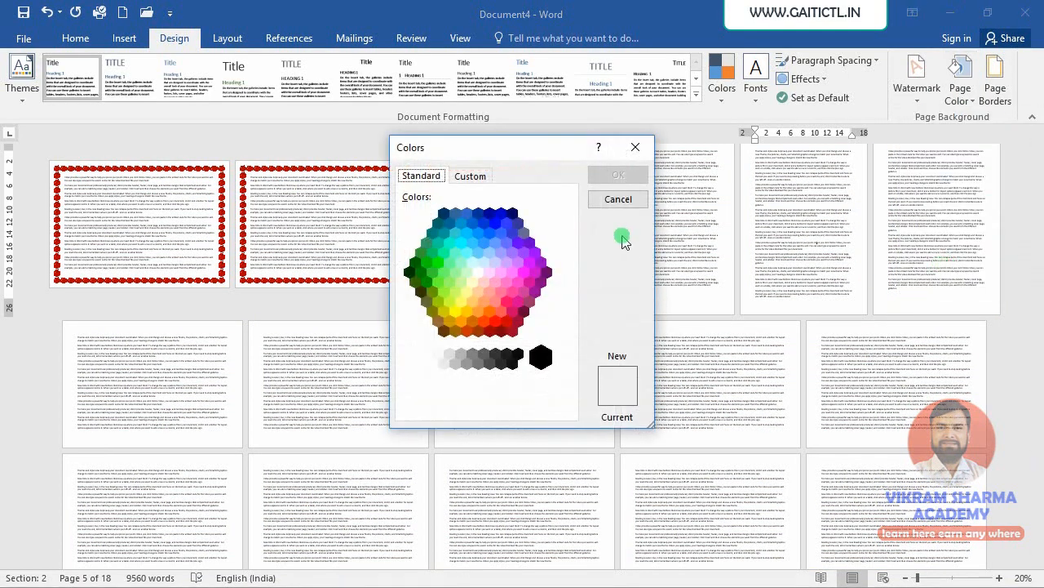
{"action": "left_click", "coordinate": [619, 199]}
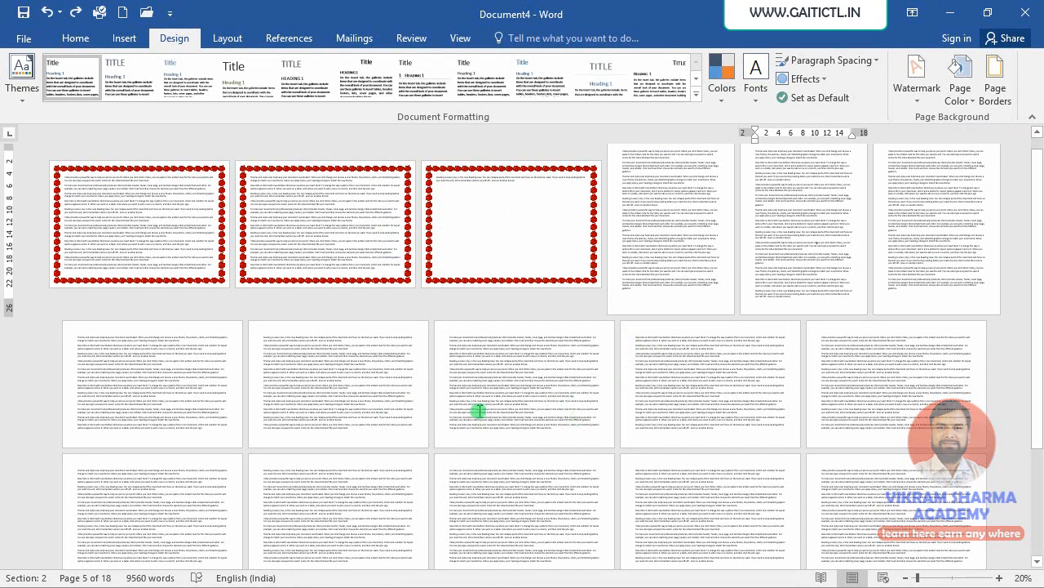
- Set the second section's margins to Narrow
{"action": "left_click", "coordinate": [669, 256]}
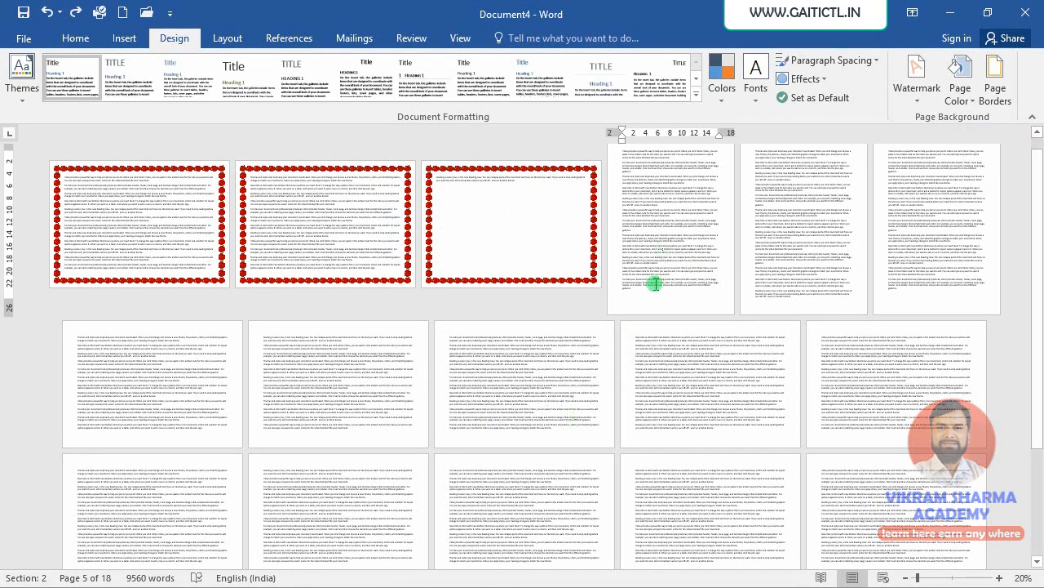
{"action": "left_click", "coordinate": [227, 41]}
{"action": "left_click", "coordinate": [22, 85]}
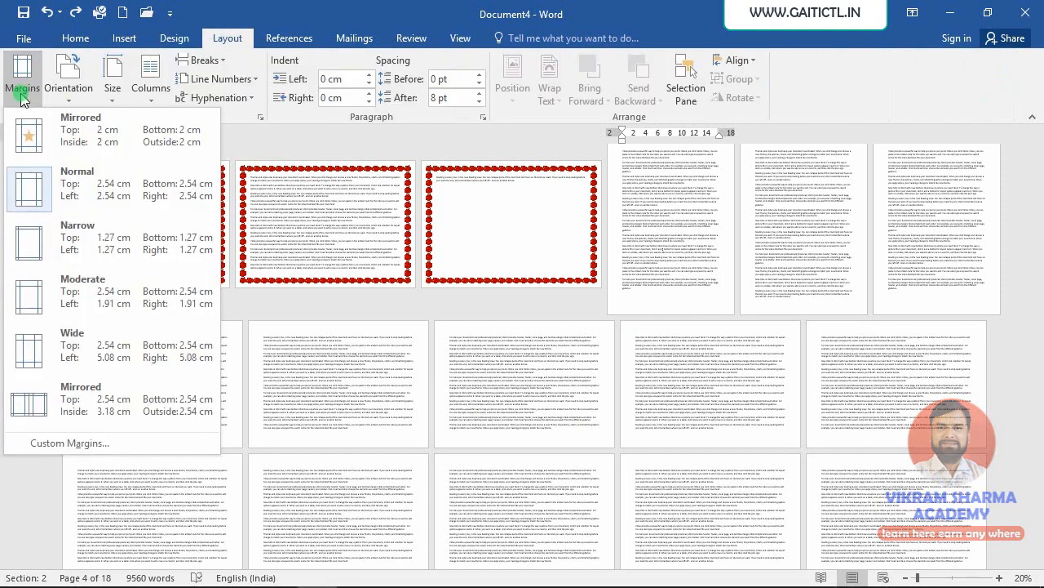
{"action": "left_click", "coordinate": [29, 242]}
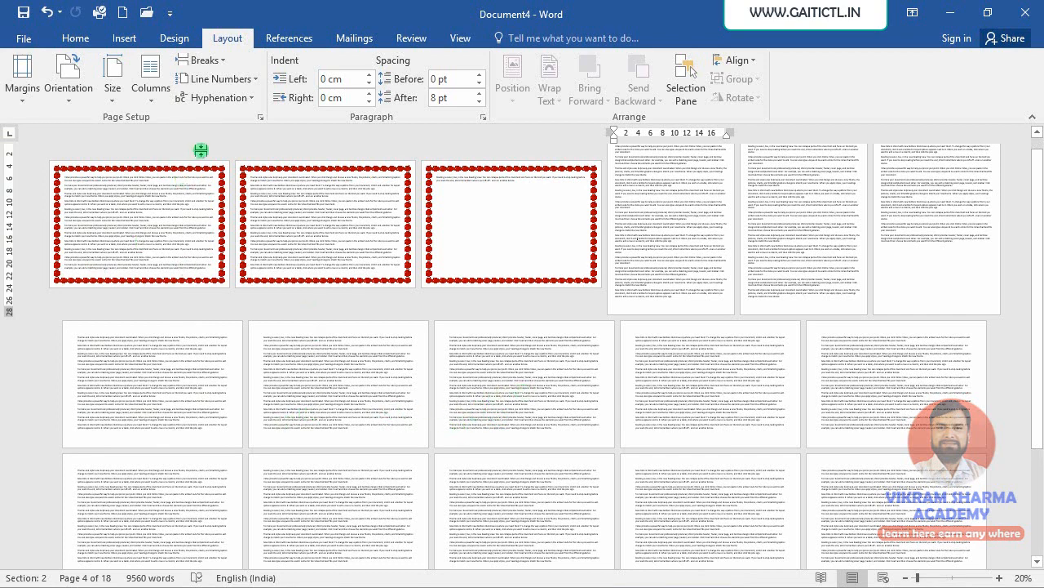
- Select the whole document and apply Continuous line numbering
{"action": "left_click", "coordinate": [206, 80]}
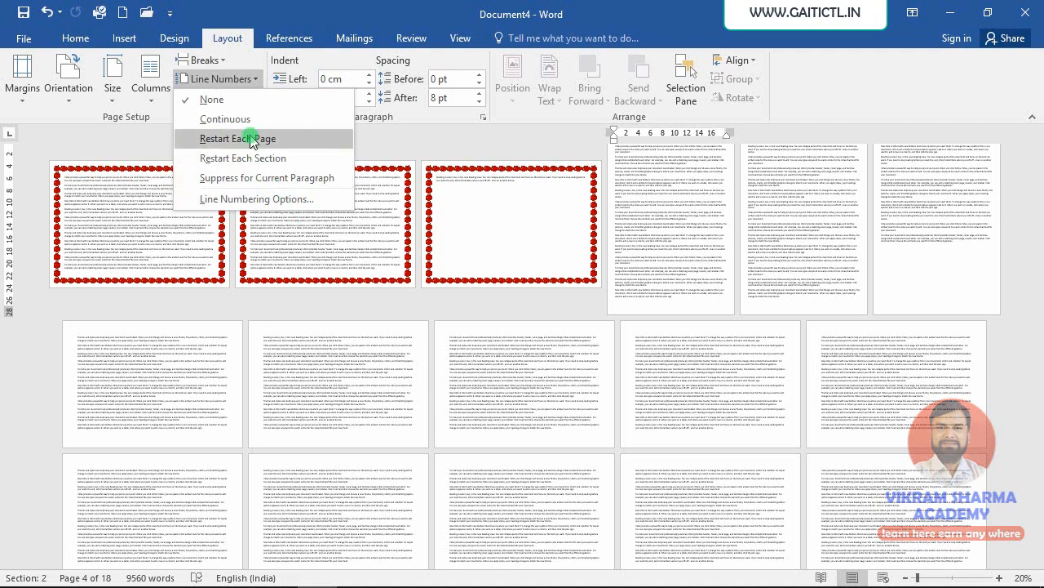
{"action": "left_click", "coordinate": [381, 336]}
{"action": "key", "text": "ctrl+a"}
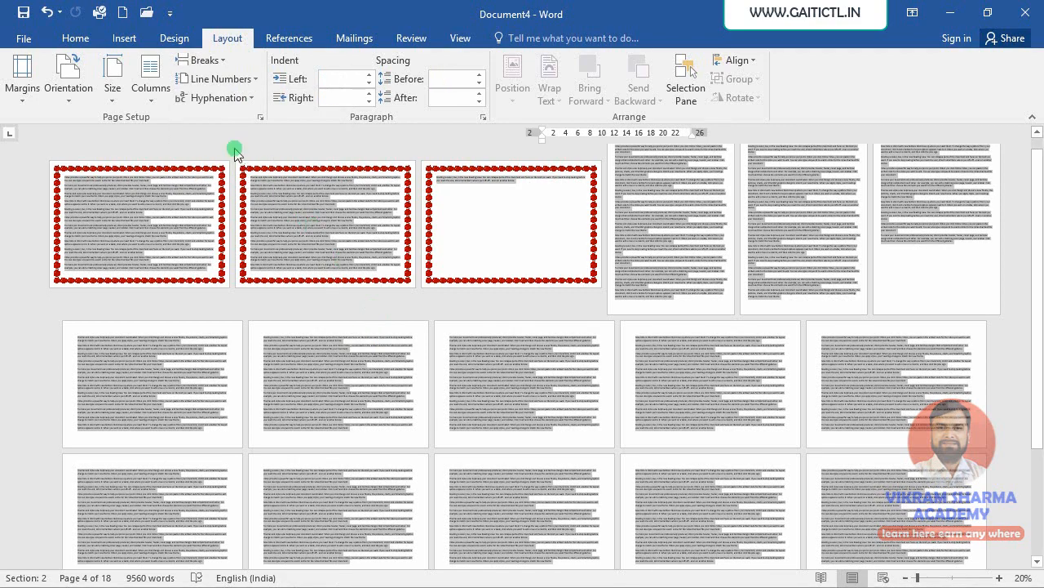
{"action": "left_click", "coordinate": [218, 79]}
{"action": "left_click", "coordinate": [219, 119]}
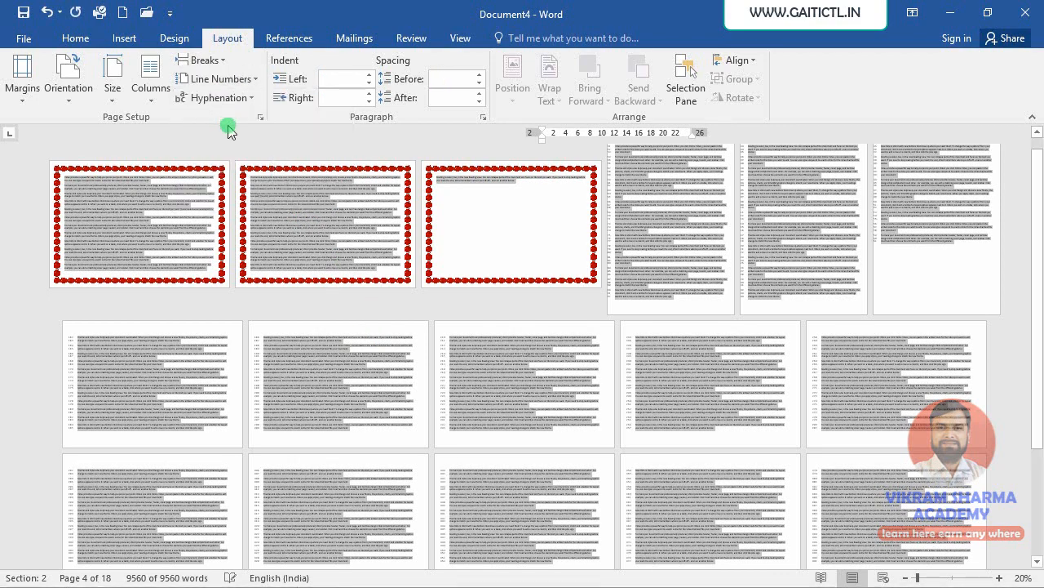
- Remove the page border by applying the None setting to the whole document
{"action": "scroll", "coordinate": [609, 319], "scroll_direction": "up", "scroll_amount": 3}
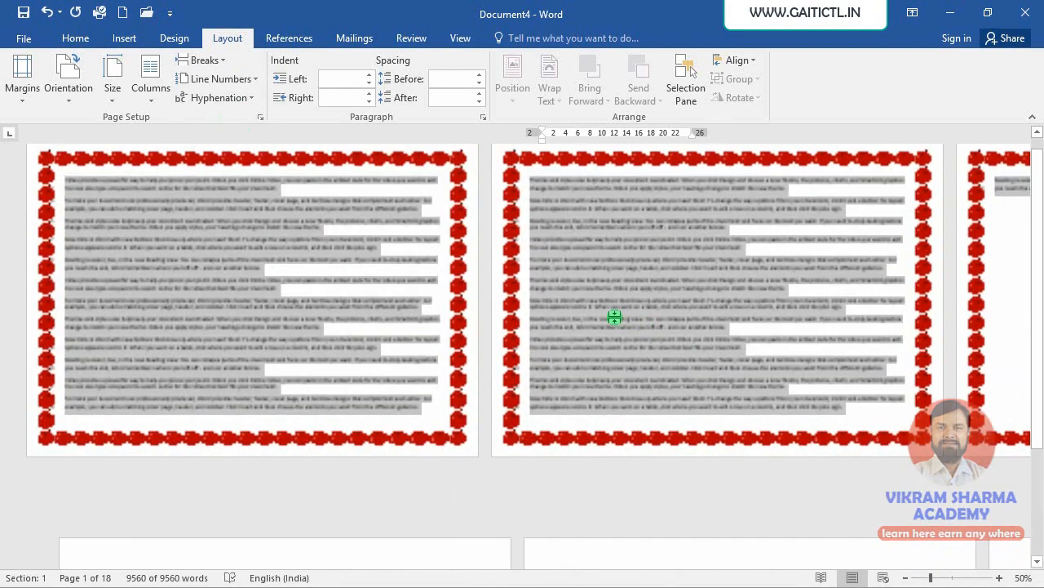
{"action": "left_click", "coordinate": [580, 332]}
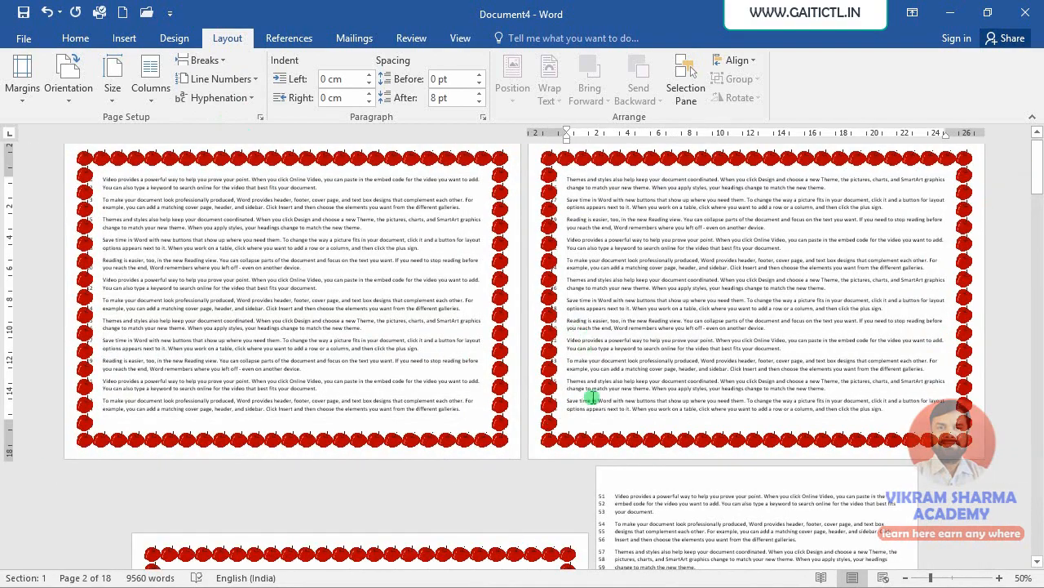
{"action": "scroll", "coordinate": [576, 406], "scroll_direction": "down", "scroll_amount": 5}
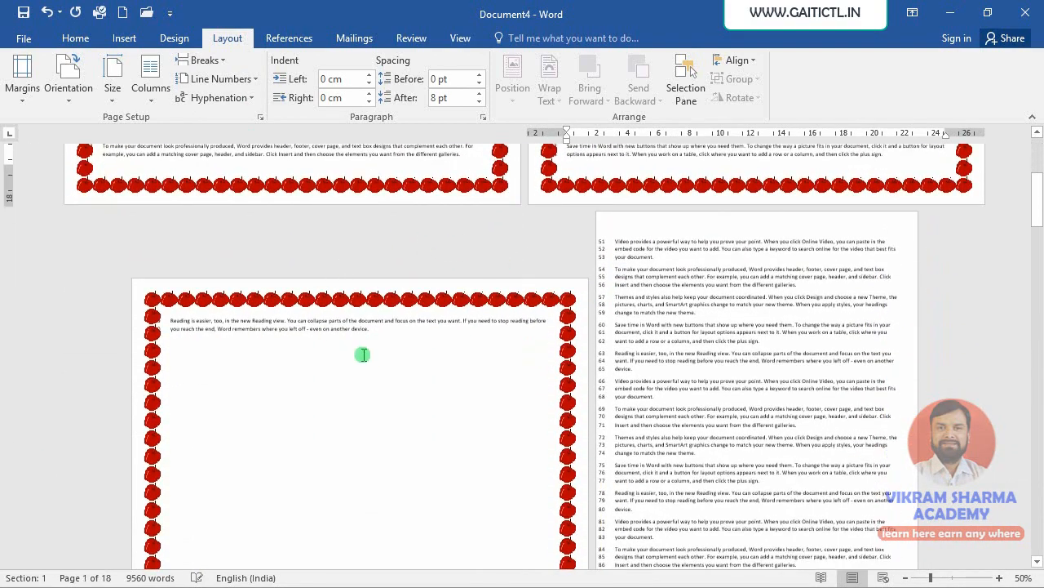
{"action": "left_click", "coordinate": [359, 333]}
{"action": "left_click", "coordinate": [181, 41]}
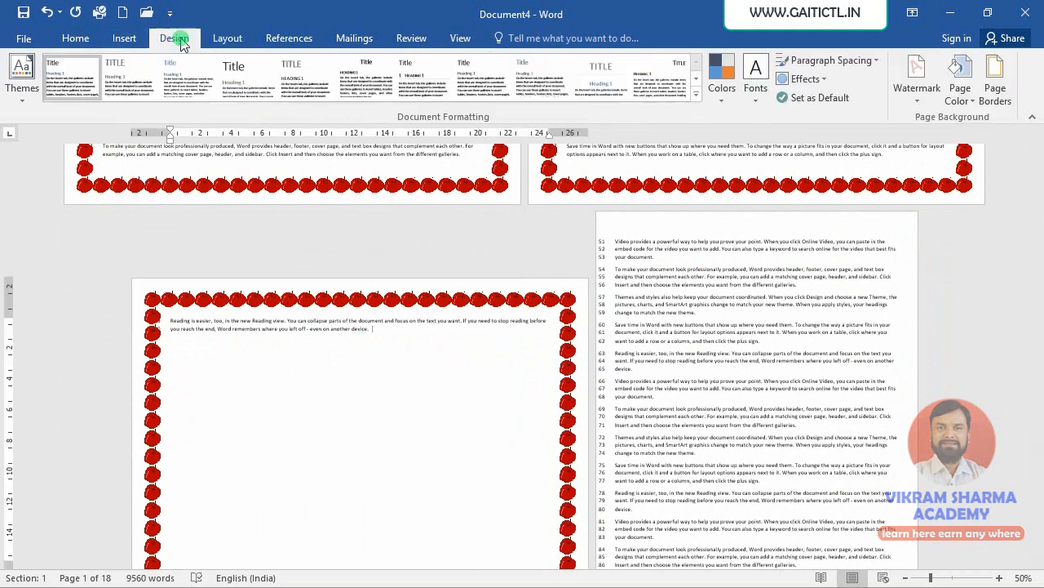
{"action": "left_click", "coordinate": [994, 81]}
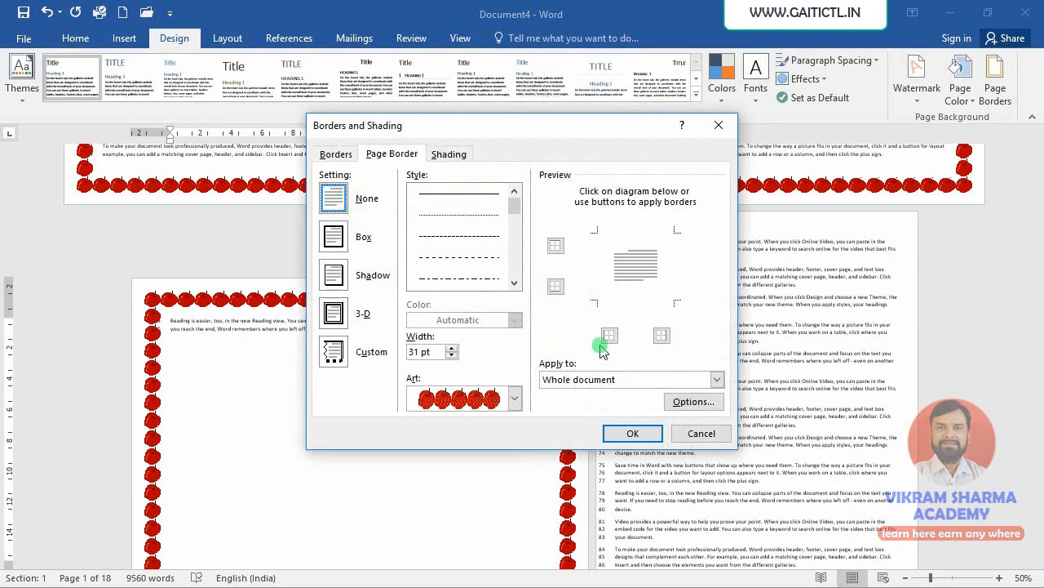
{"action": "left_click", "coordinate": [653, 433]}
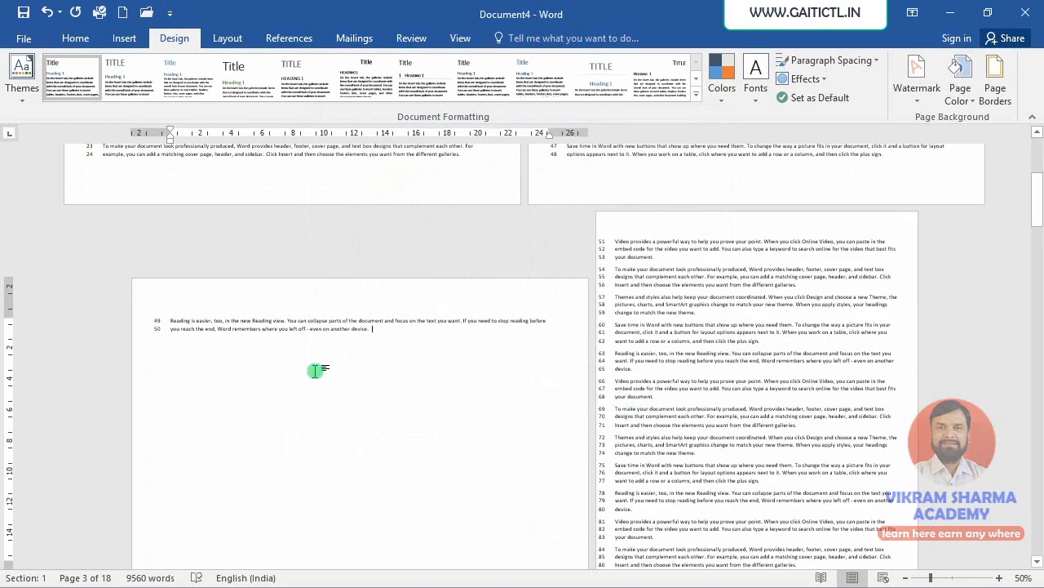
- Select the whole document and set line numbering to restart at each section
{"action": "scroll", "coordinate": [536, 354], "scroll_direction": "up", "scroll_amount": 2}
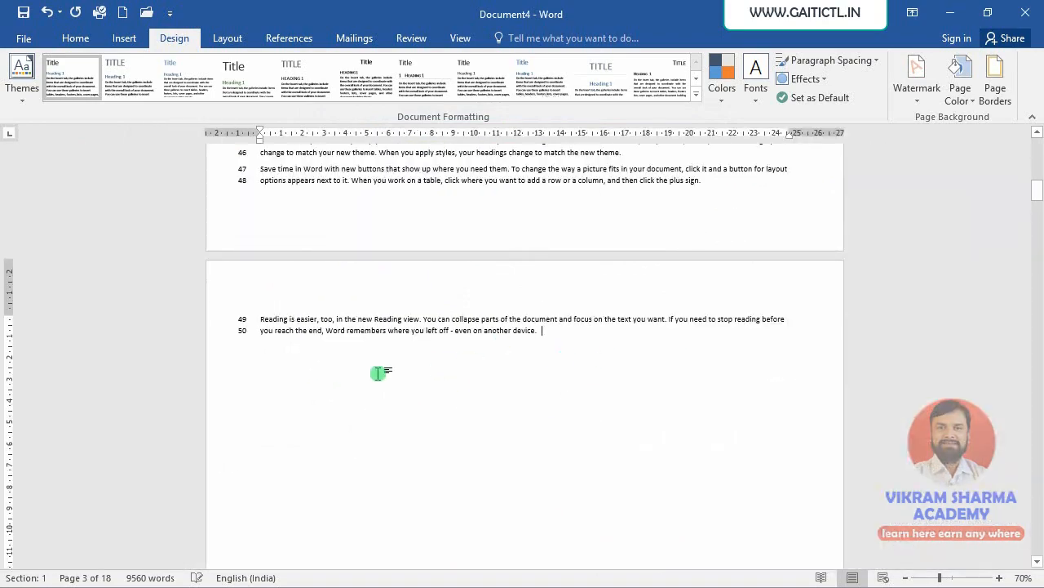
{"action": "scroll", "coordinate": [401, 373], "scroll_direction": "down", "scroll_amount": 10}
{"action": "scroll", "coordinate": [424, 389], "scroll_direction": "up", "scroll_amount": 6}
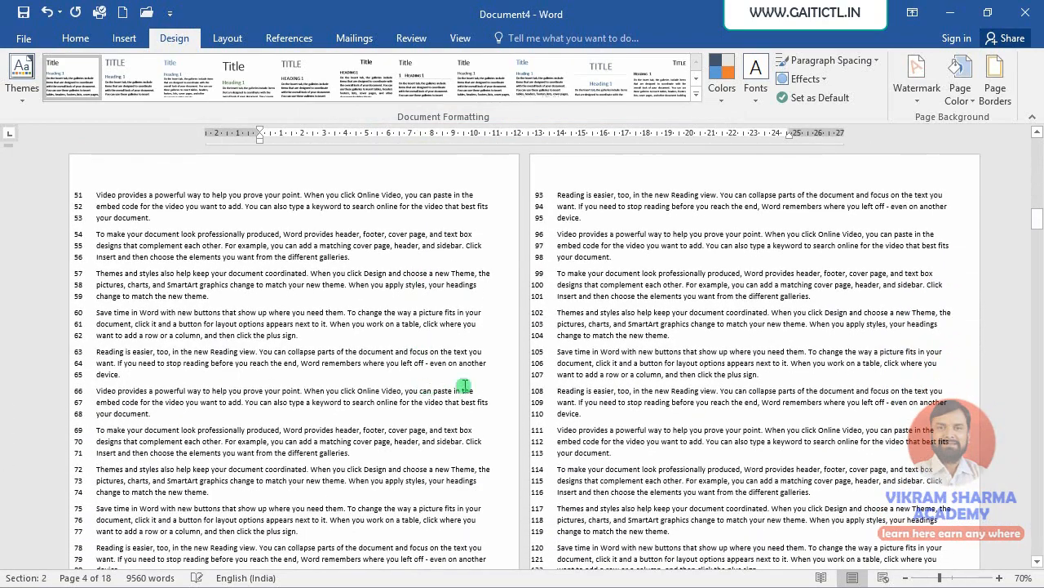
{"action": "scroll", "coordinate": [347, 350], "scroll_direction": "up", "scroll_amount": 8}
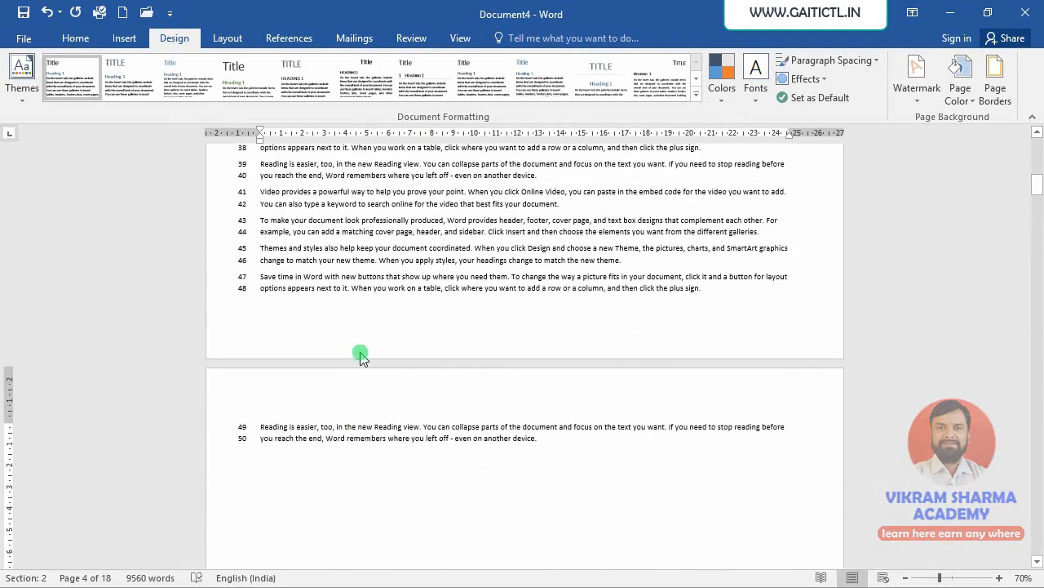
{"action": "key", "text": "ctrl+a"}
{"action": "left_click", "coordinate": [224, 39]}
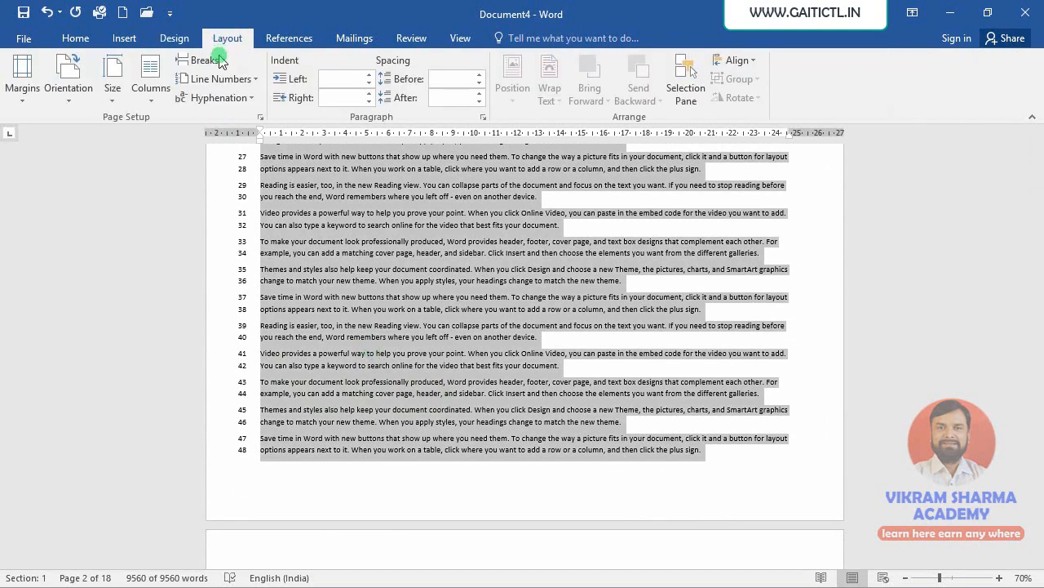
{"action": "left_click", "coordinate": [218, 79]}
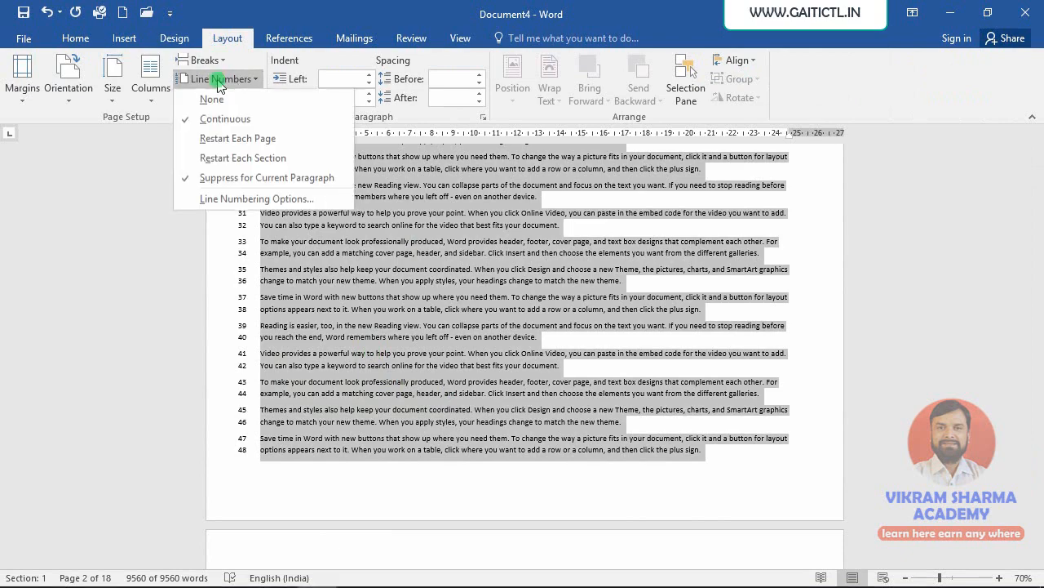
{"action": "left_click", "coordinate": [228, 159]}
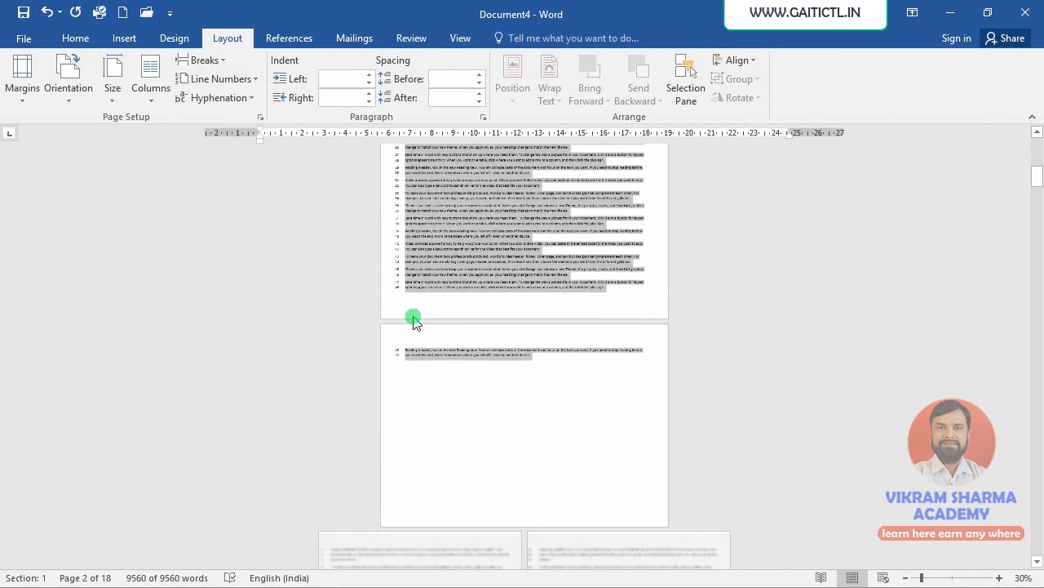
- Review the line numbering on pages across the document's sections
{"action": "scroll", "coordinate": [413, 321], "scroll_direction": "down", "scroll_amount": 4, "text": "ctrl"}
{"action": "left_click", "coordinate": [396, 338]}
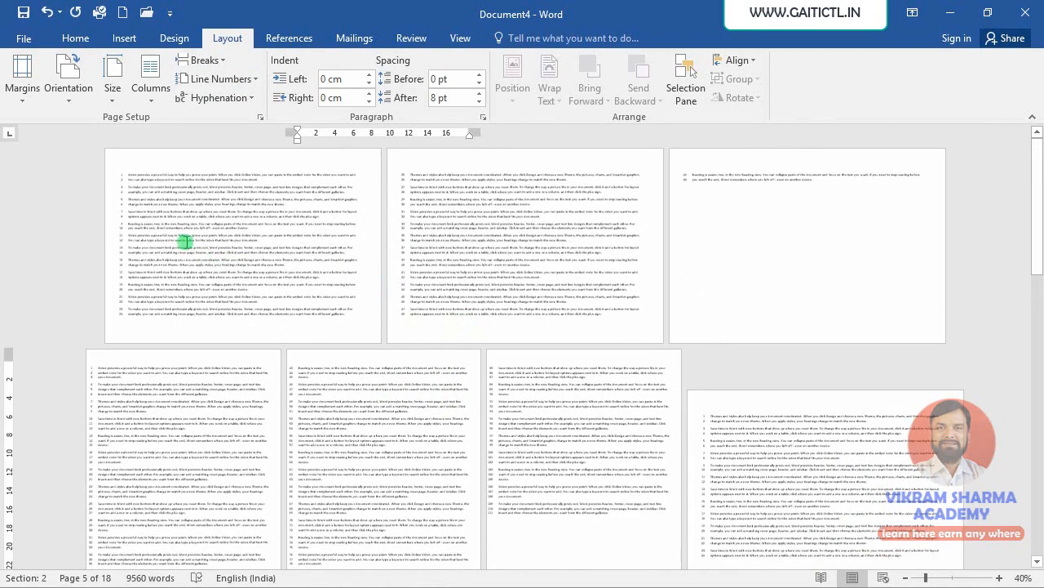
{"action": "scroll", "coordinate": [185, 241], "scroll_direction": "up", "scroll_amount": 2, "text": "ctrl"}
{"action": "scroll", "coordinate": [189, 250], "scroll_direction": "up", "scroll_amount": 2}
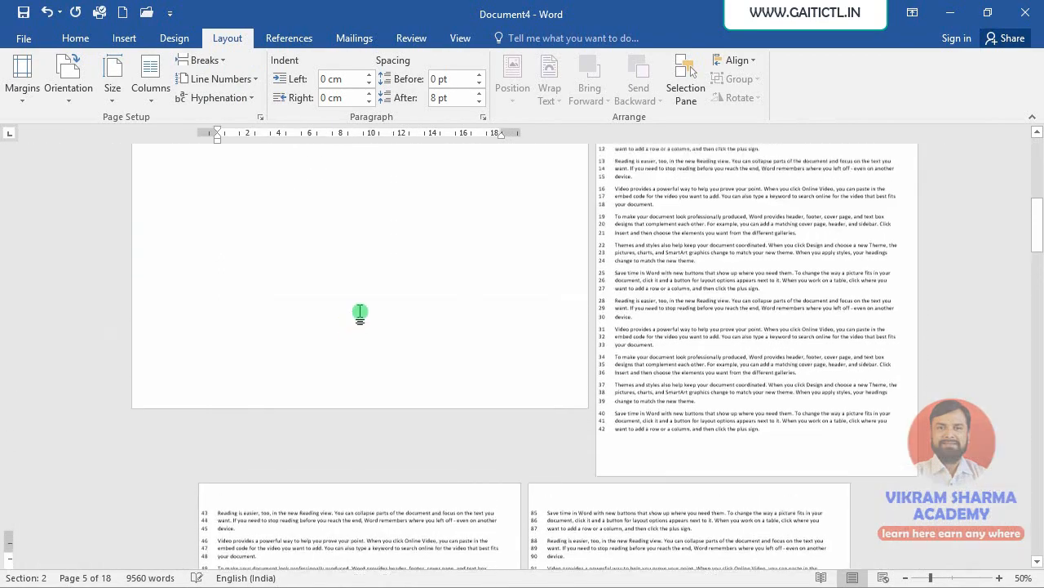
{"action": "scroll", "coordinate": [408, 315], "scroll_direction": "up", "scroll_amount": 2}
{"action": "left_click", "coordinate": [635, 223]}
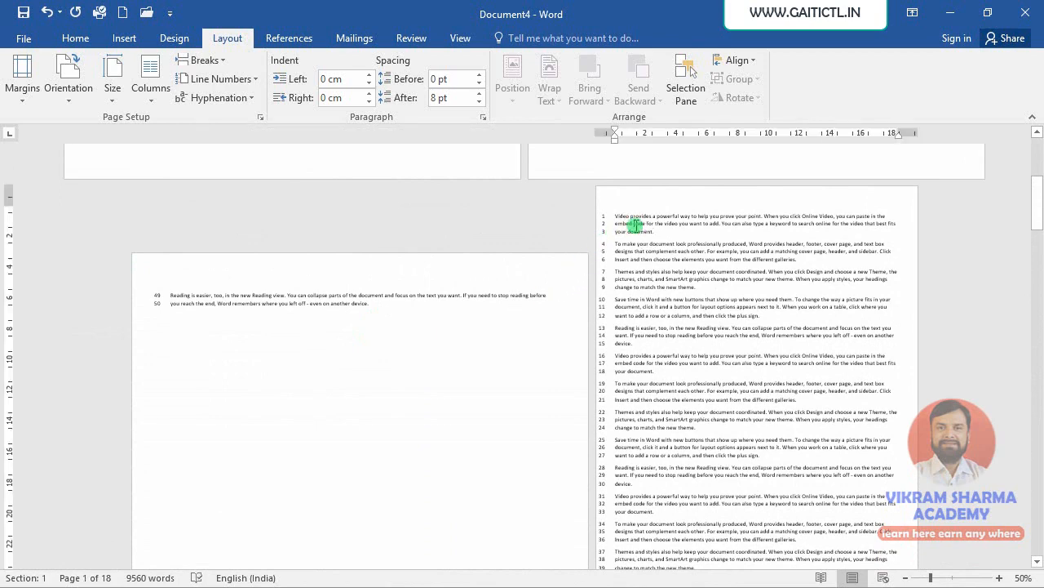
{"action": "left_click", "coordinate": [352, 311]}
{"action": "scroll", "coordinate": [415, 373], "scroll_direction": "down", "scroll_amount": 2}
{"action": "scroll", "coordinate": [415, 372], "scroll_direction": "down", "scroll_amount": 10}
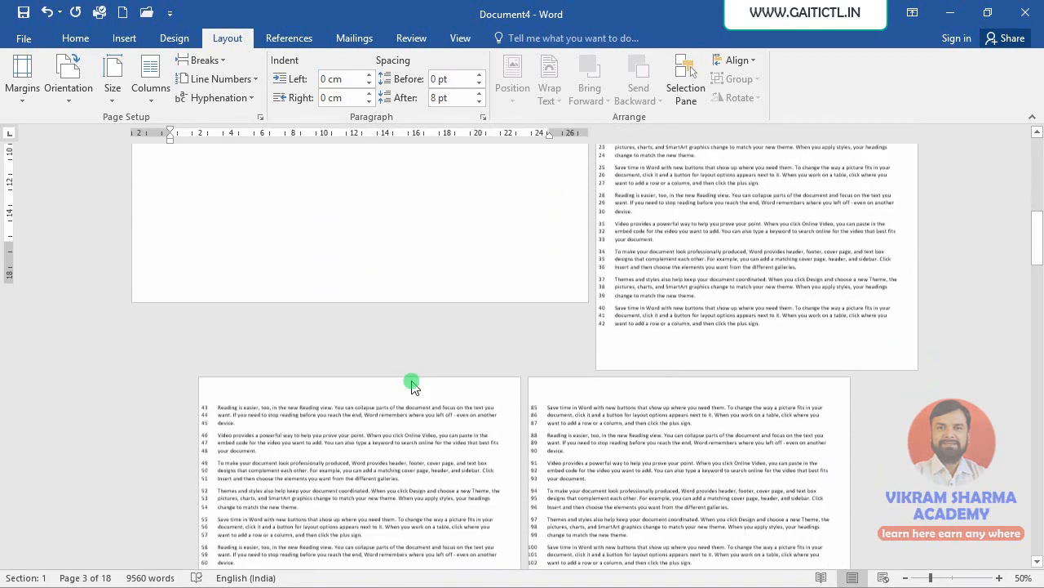
{"action": "scroll", "coordinate": [436, 414], "scroll_direction": "down", "scroll_amount": 1}
{"action": "left_click", "coordinate": [155, 395]}
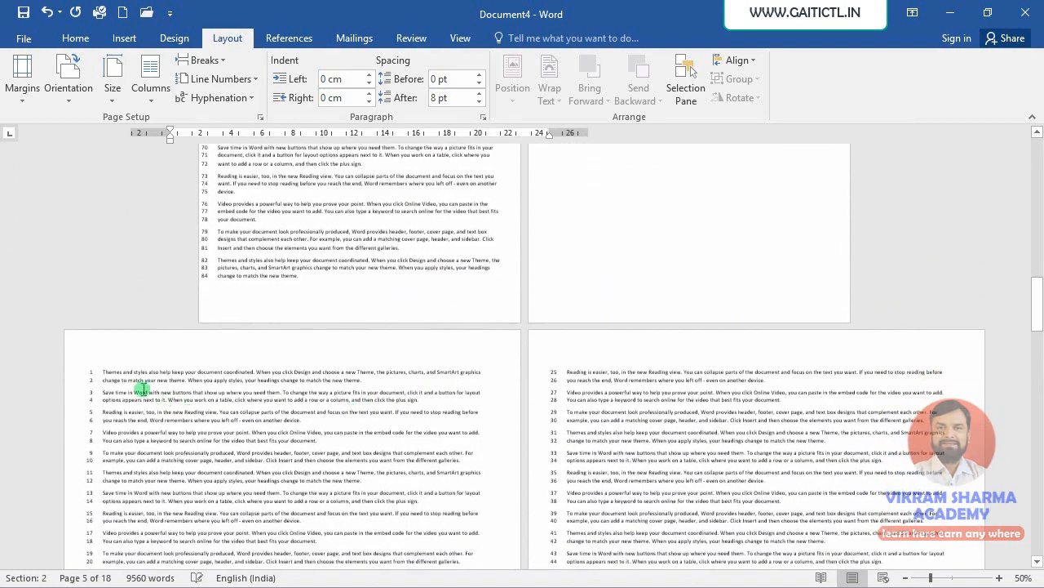
{"action": "left_click", "coordinate": [96, 371]}
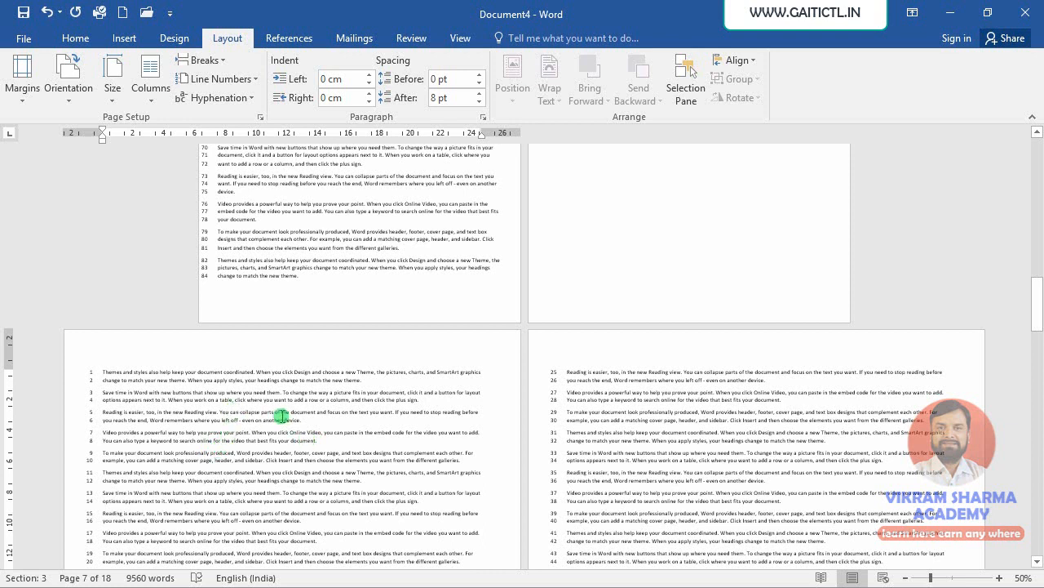
{"action": "left_click", "coordinate": [226, 97]}
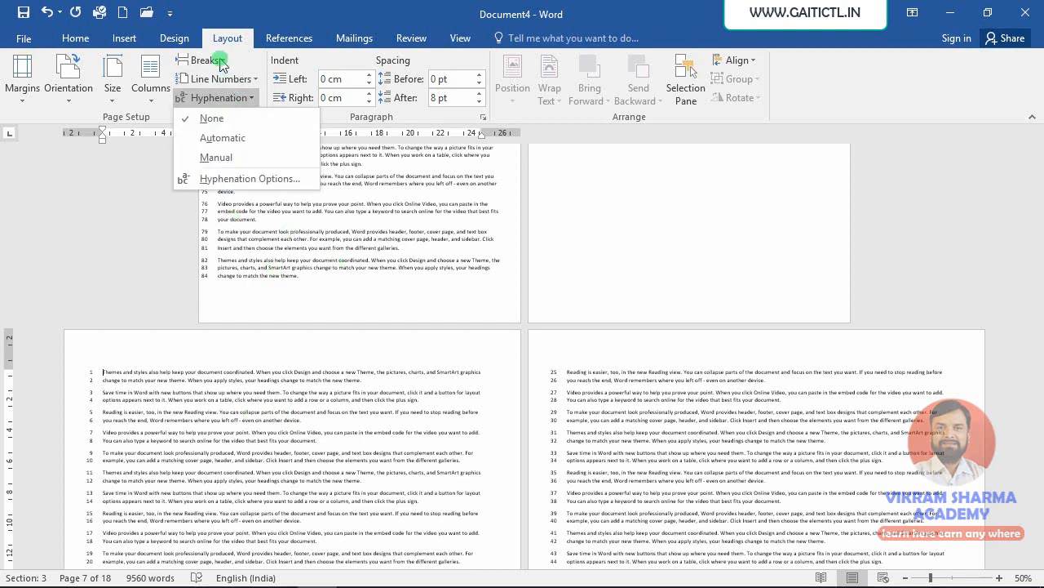
{"action": "left_click", "coordinate": [204, 60]}
{"action": "left_click", "coordinate": [479, 376]}
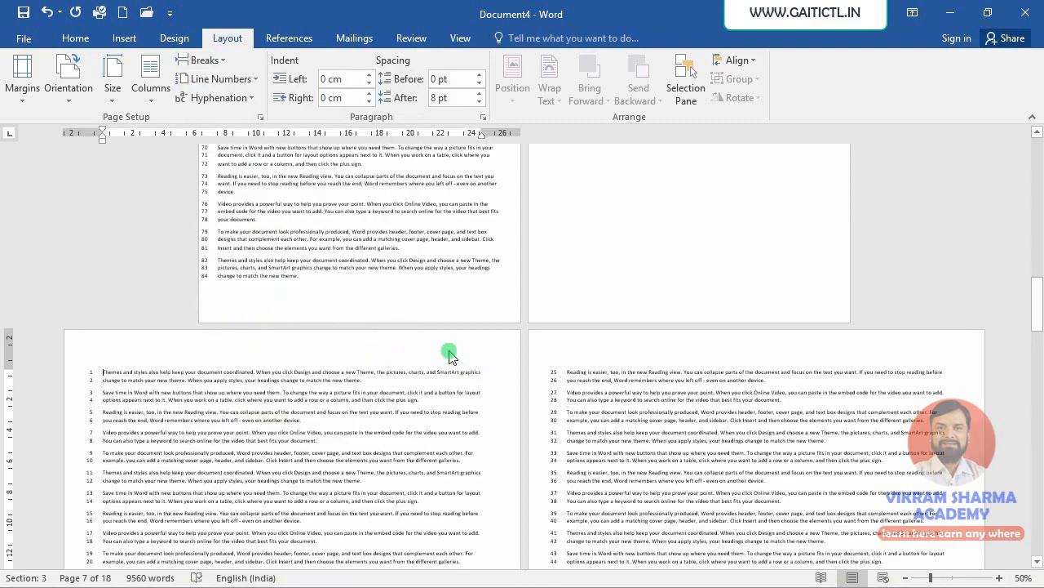
- Select the whole document, undo the last change and redo it
{"action": "key", "text": "ctrl+a"}
{"action": "scroll", "coordinate": [451, 357], "scroll_direction": "up", "scroll_amount": 3}
{"action": "key", "text": "ctrl+z"}
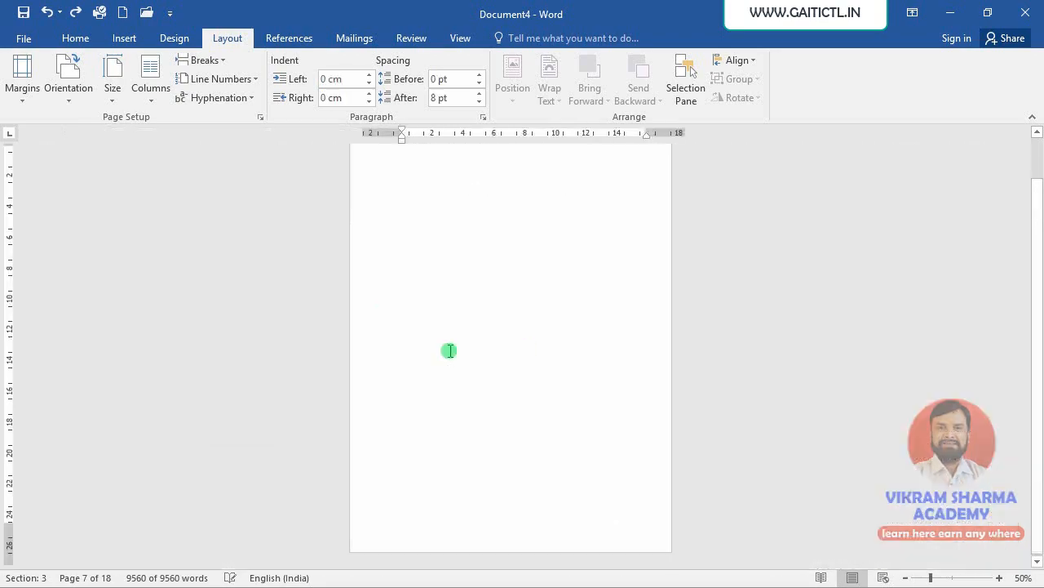
{"action": "key", "text": "ctrl+y"}
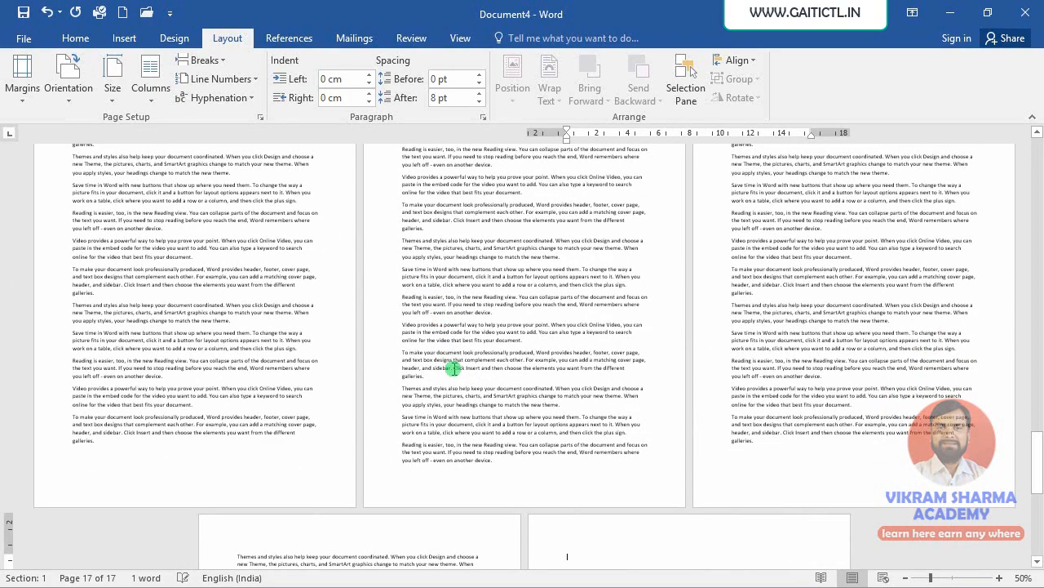
- Insert a Continuous section break before the 'Save time in Word' paragraph on page 2
{"action": "key", "text": "ctrl+Home"}
{"action": "scroll", "coordinate": [472, 328], "scroll_direction": "up", "scroll_amount": 9}
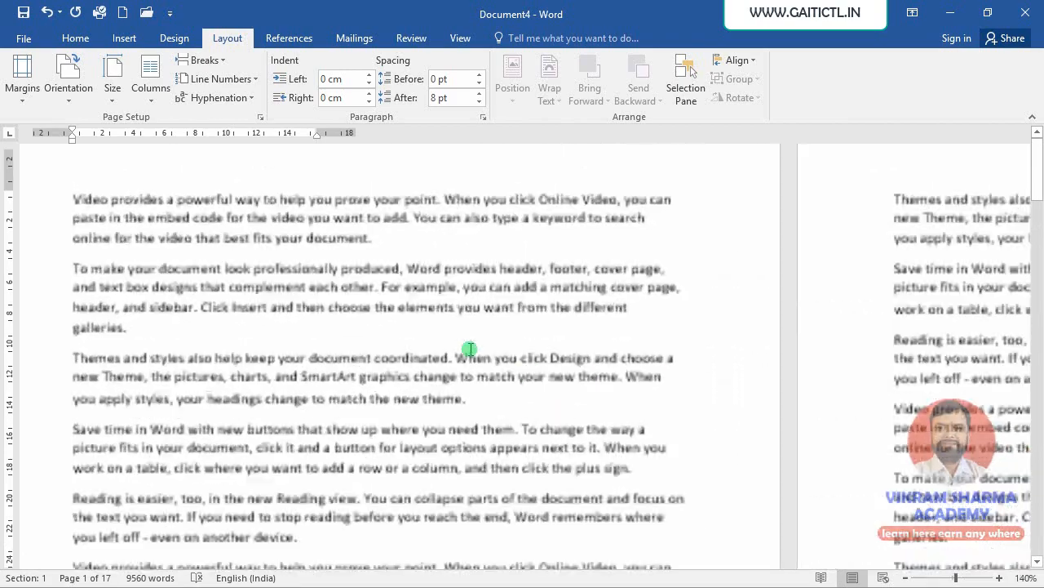
{"action": "scroll", "coordinate": [329, 412], "scroll_direction": "down", "scroll_amount": 3}
{"action": "scroll", "coordinate": [329, 406], "scroll_direction": "down", "scroll_amount": 15}
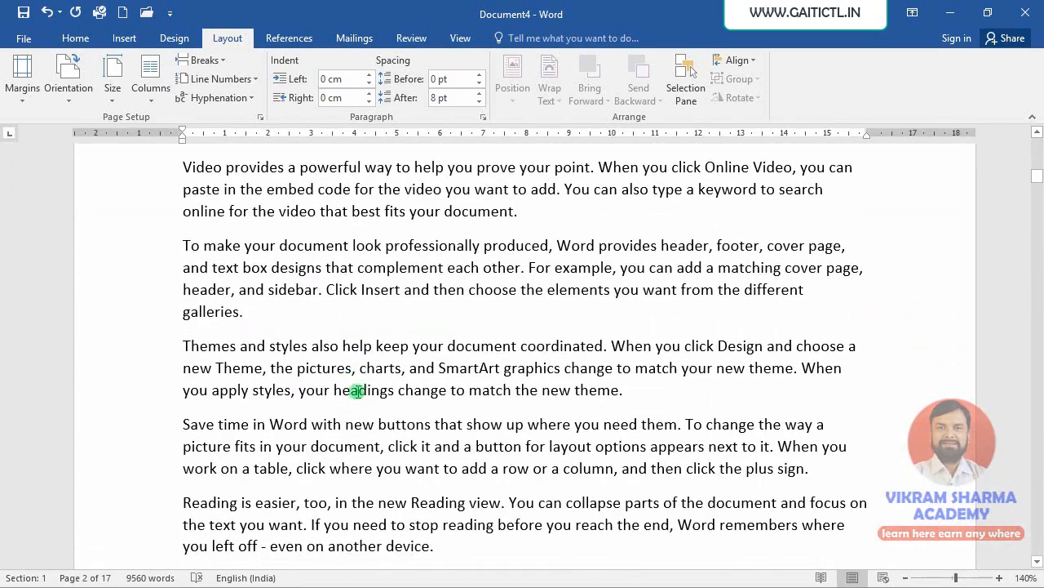
{"action": "scroll", "coordinate": [302, 402], "scroll_direction": "down", "scroll_amount": 2}
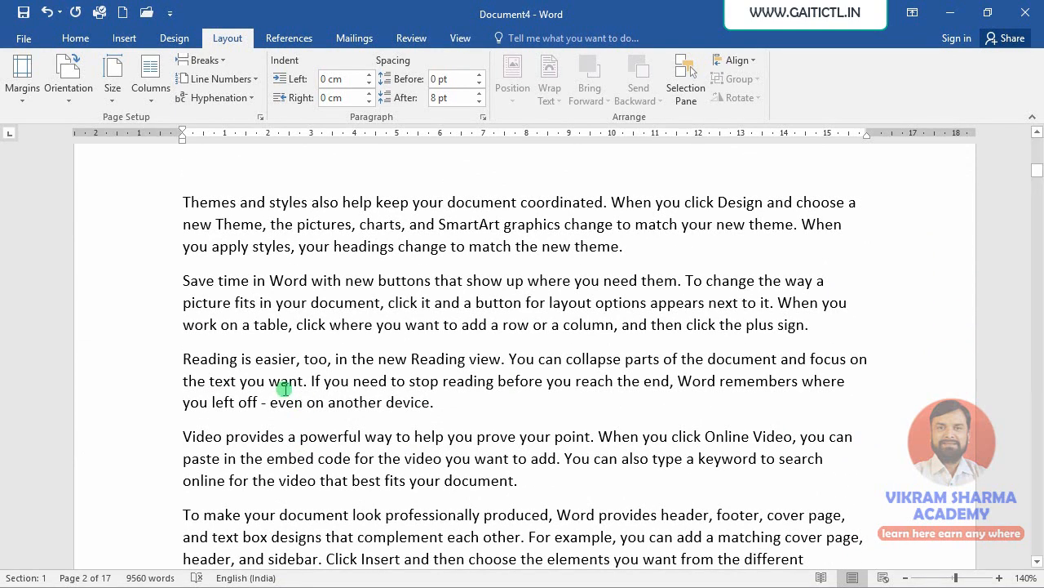
{"action": "scroll", "coordinate": [303, 416], "scroll_direction": "up", "scroll_amount": 2}
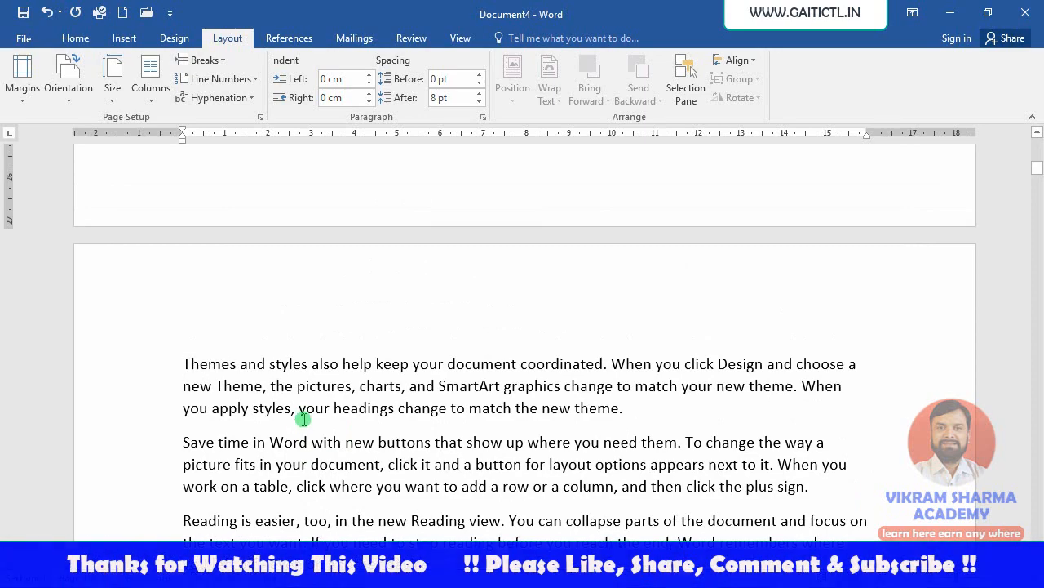
{"action": "scroll", "coordinate": [298, 423], "scroll_direction": "down", "scroll_amount": 6}
{"action": "left_click", "coordinate": [183, 430]}
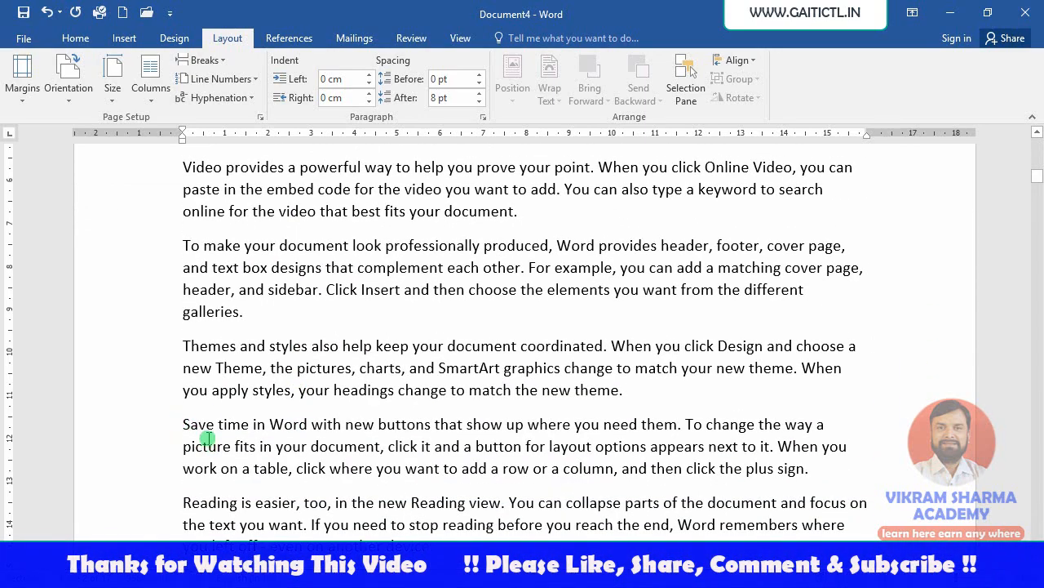
{"action": "left_click", "coordinate": [204, 60]}
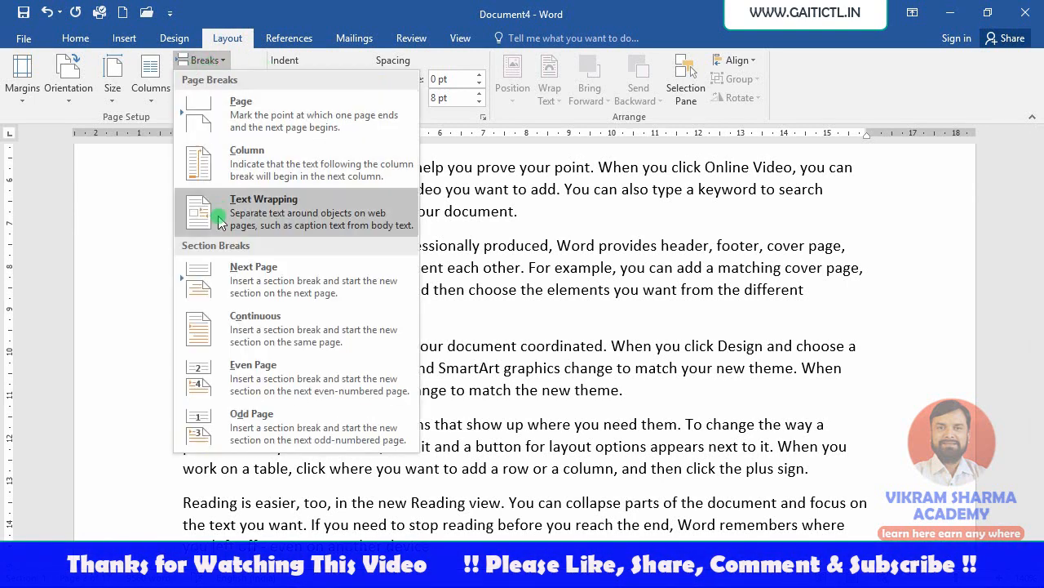
{"action": "left_click", "coordinate": [235, 326]}
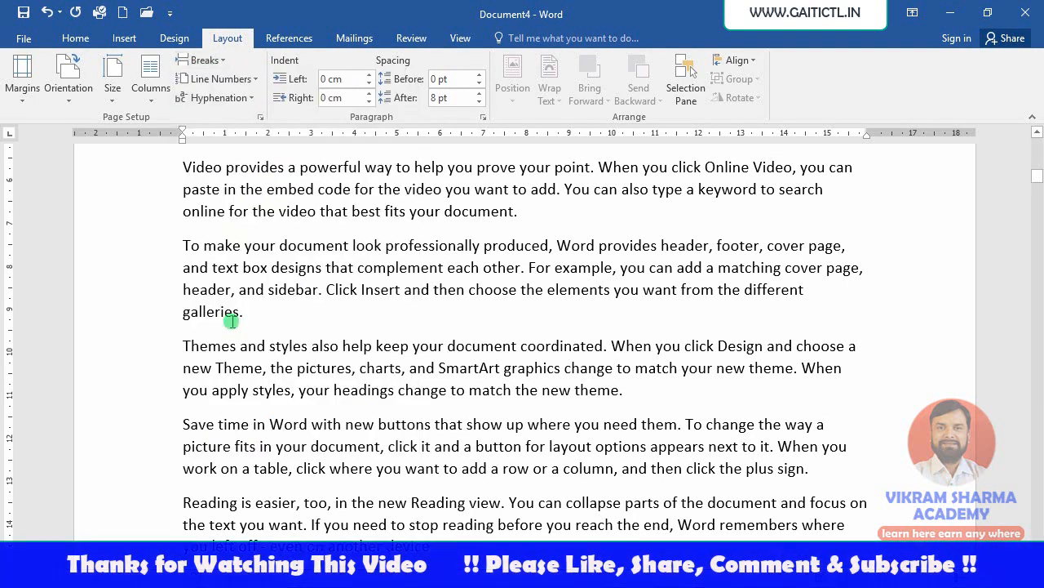